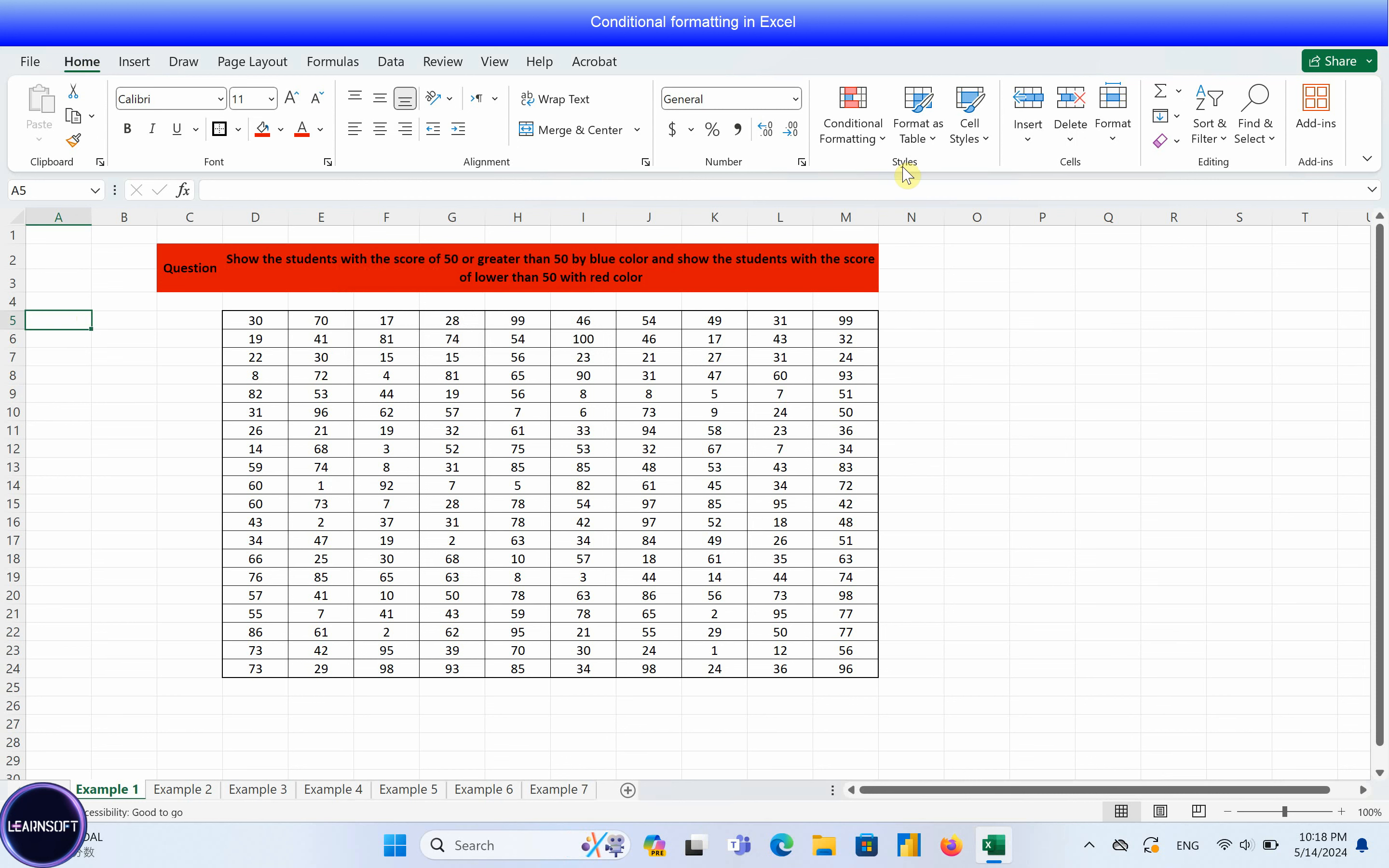
left_click(877, 148)
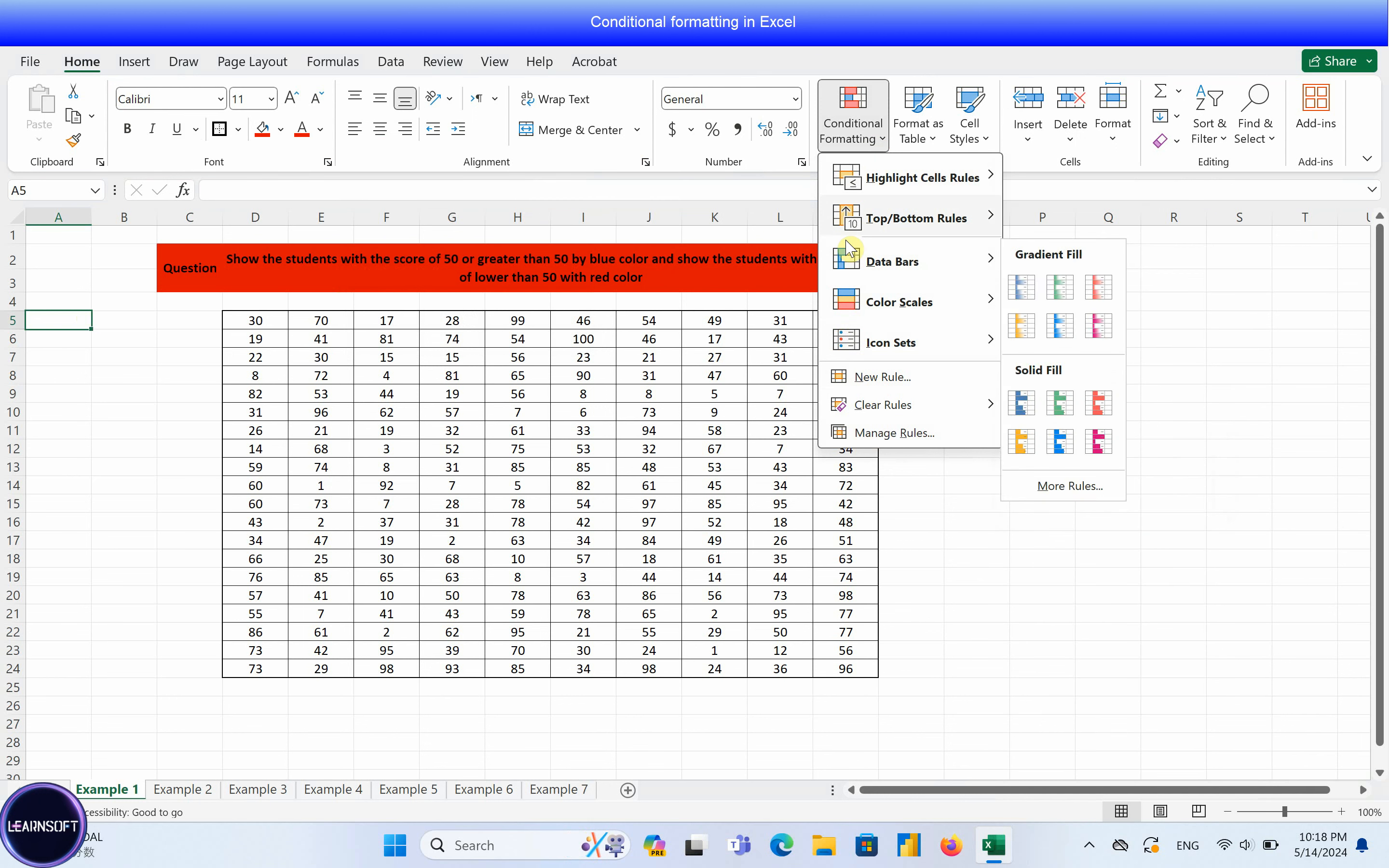
mouse_move(861, 220)
left_click(889, 87)
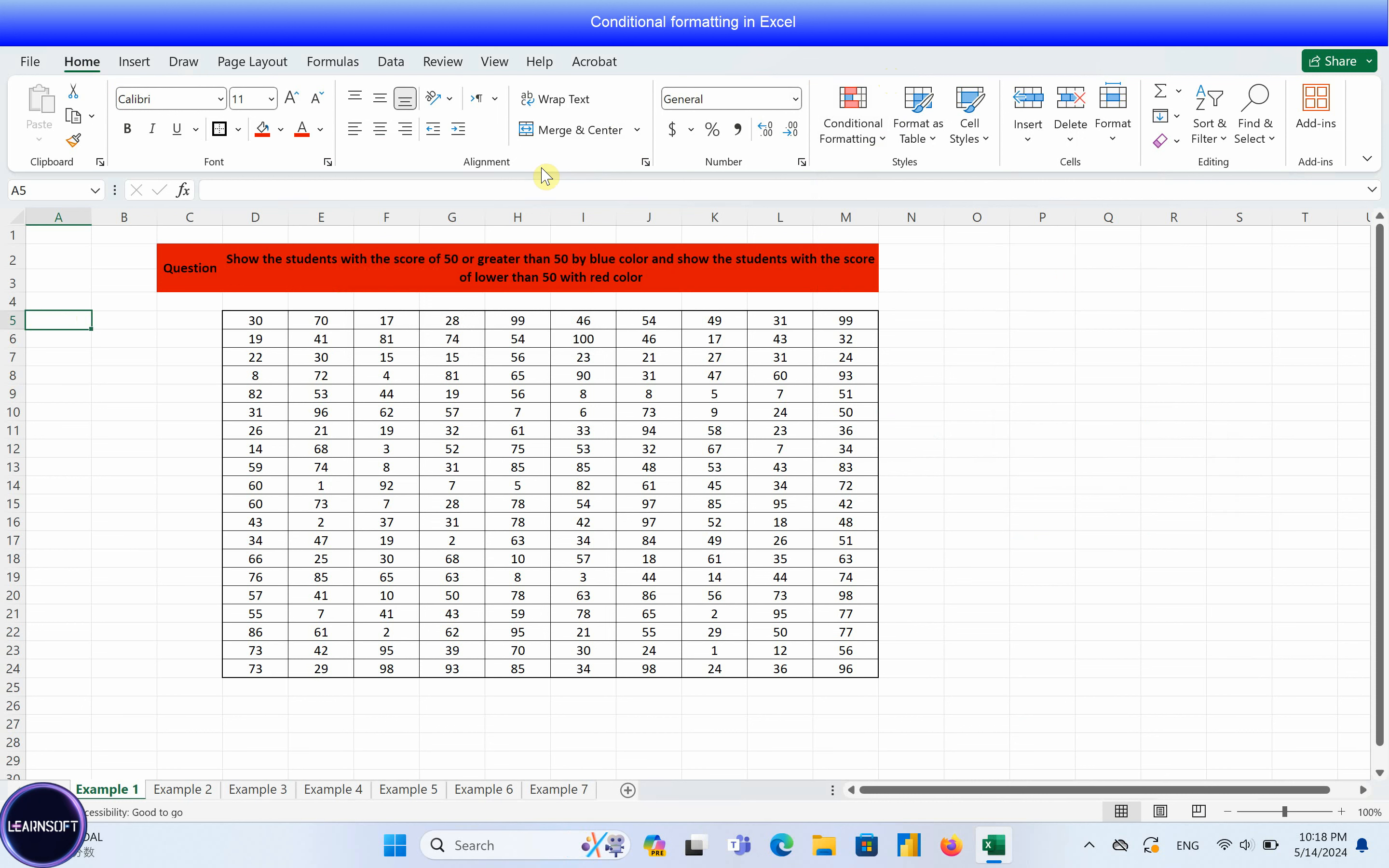
left_click(491, 265)
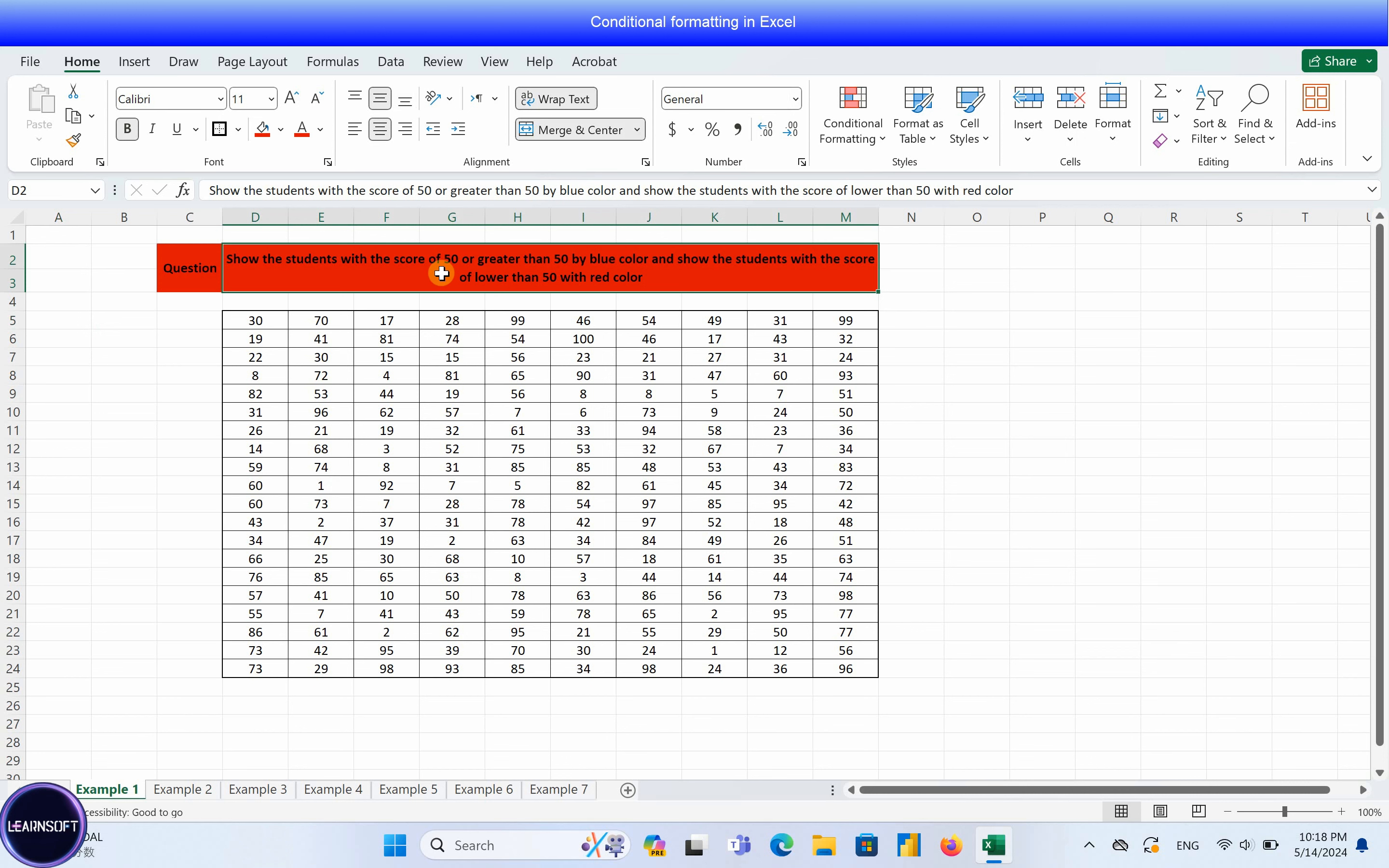
Step: Select the scores in D5:M24 and start a new conditional formatting rule of type "Format only cells that contain"
left_click(259, 320)
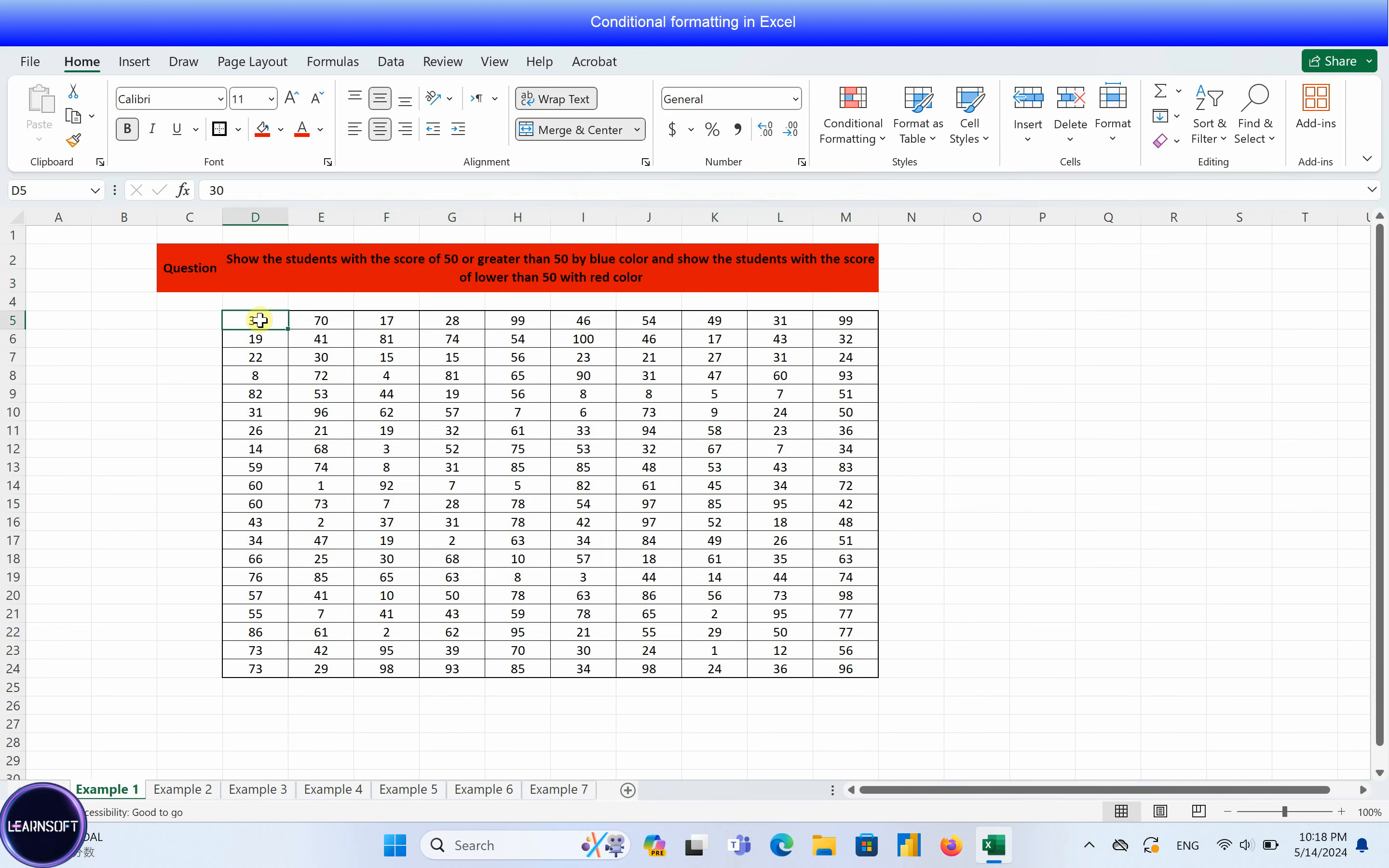
left_click_drag(259, 320, 843, 660)
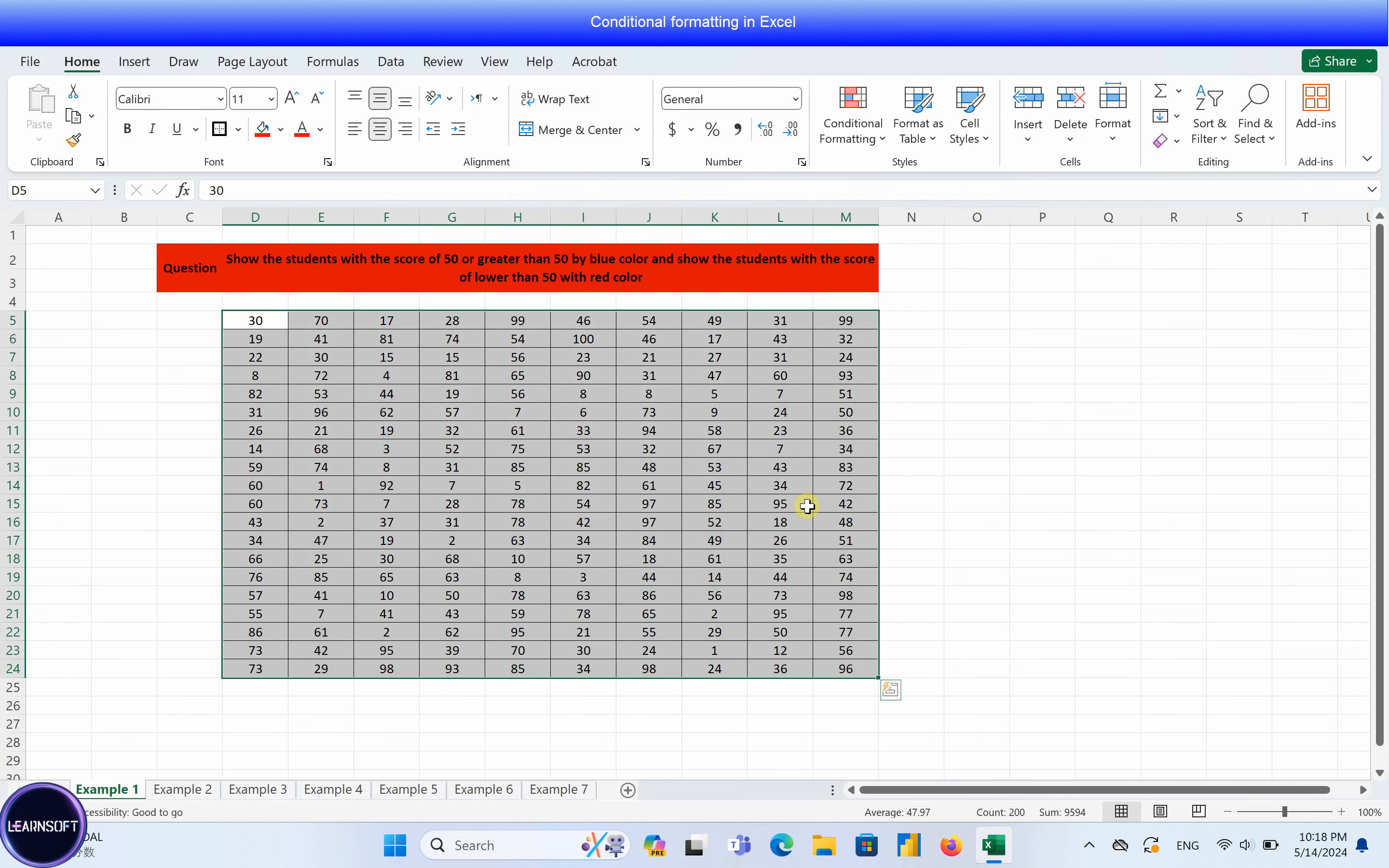
left_click(880, 148)
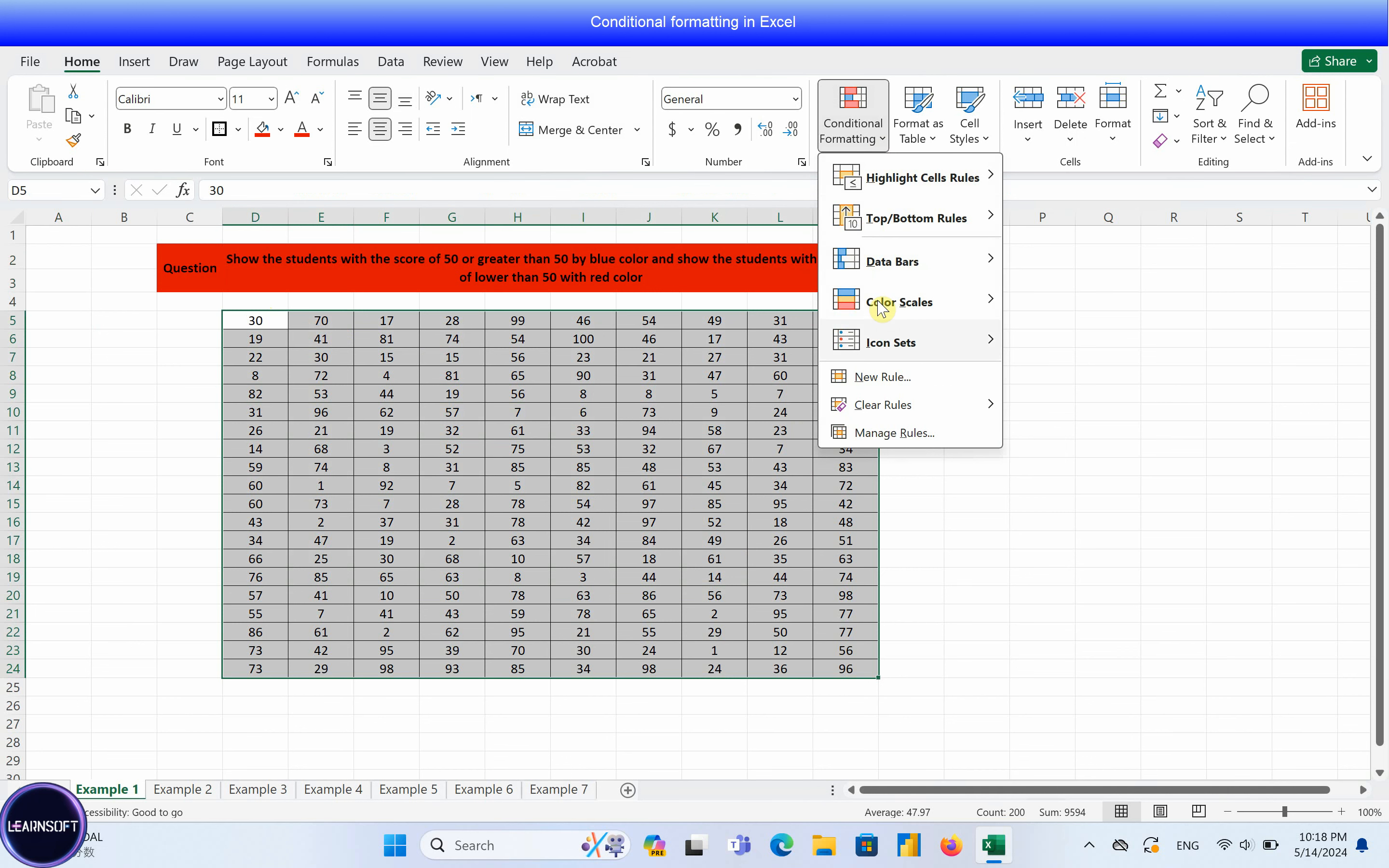
left_click(881, 379)
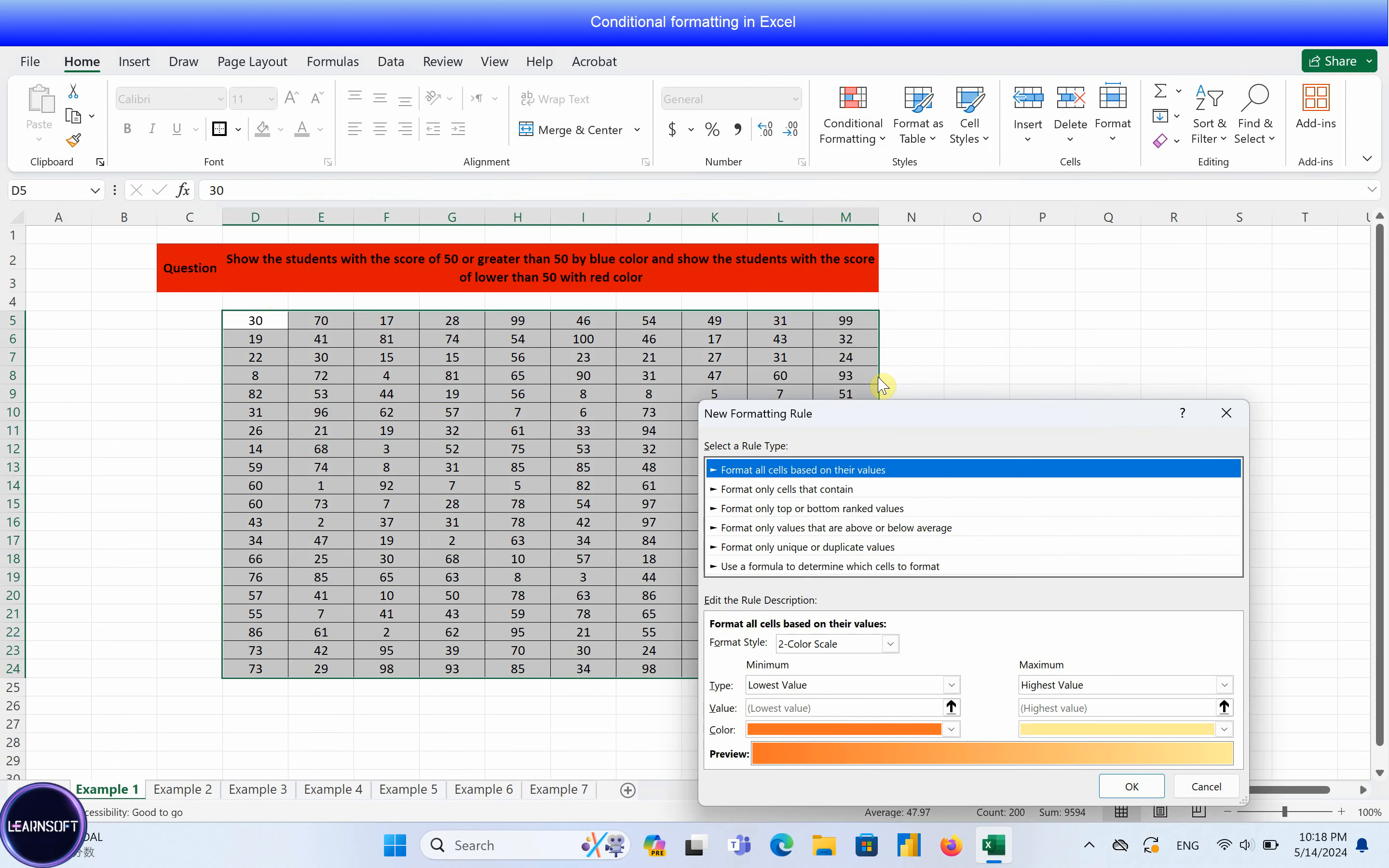
left_click_drag(879, 415, 875, 324)
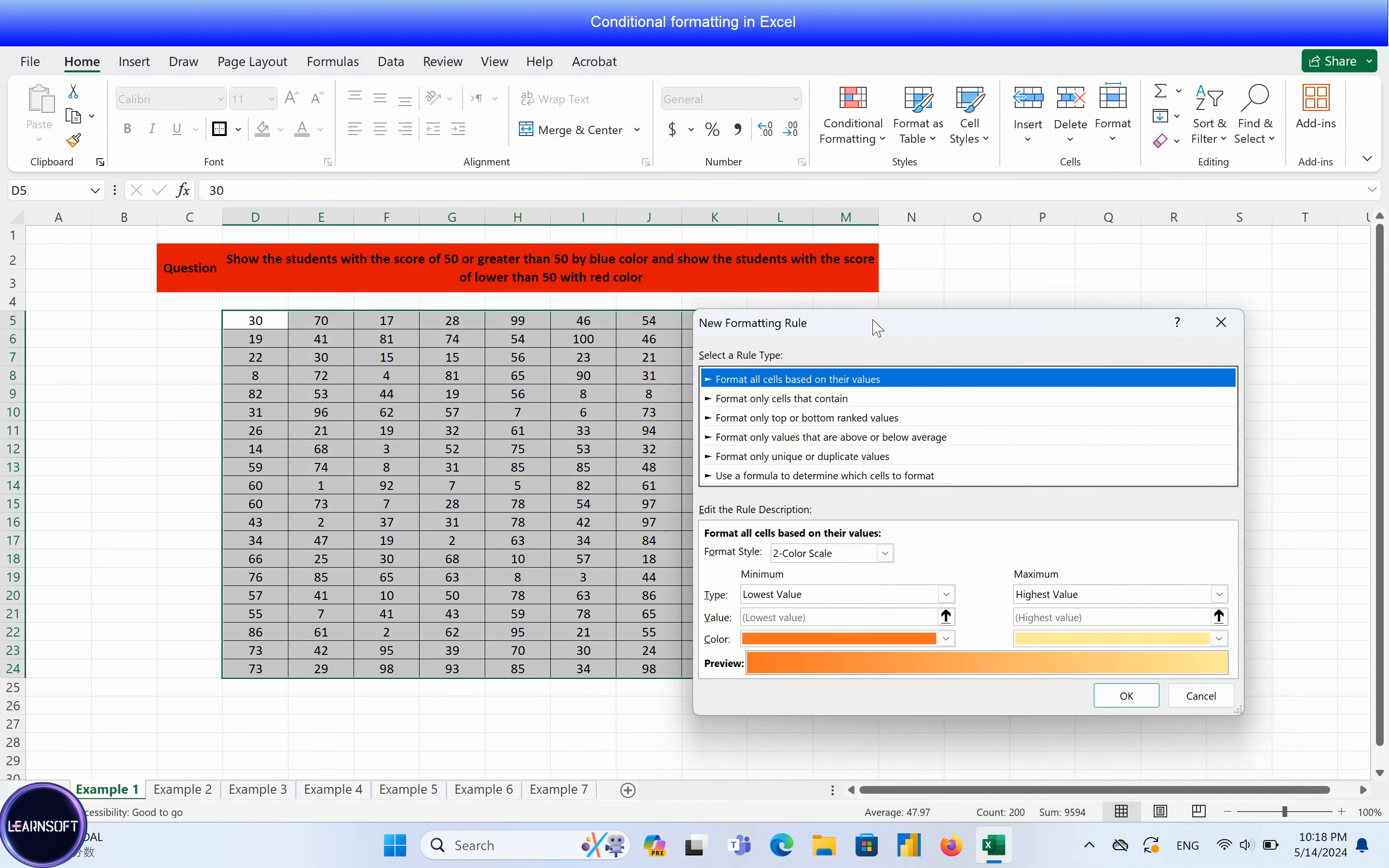
left_click(833, 401)
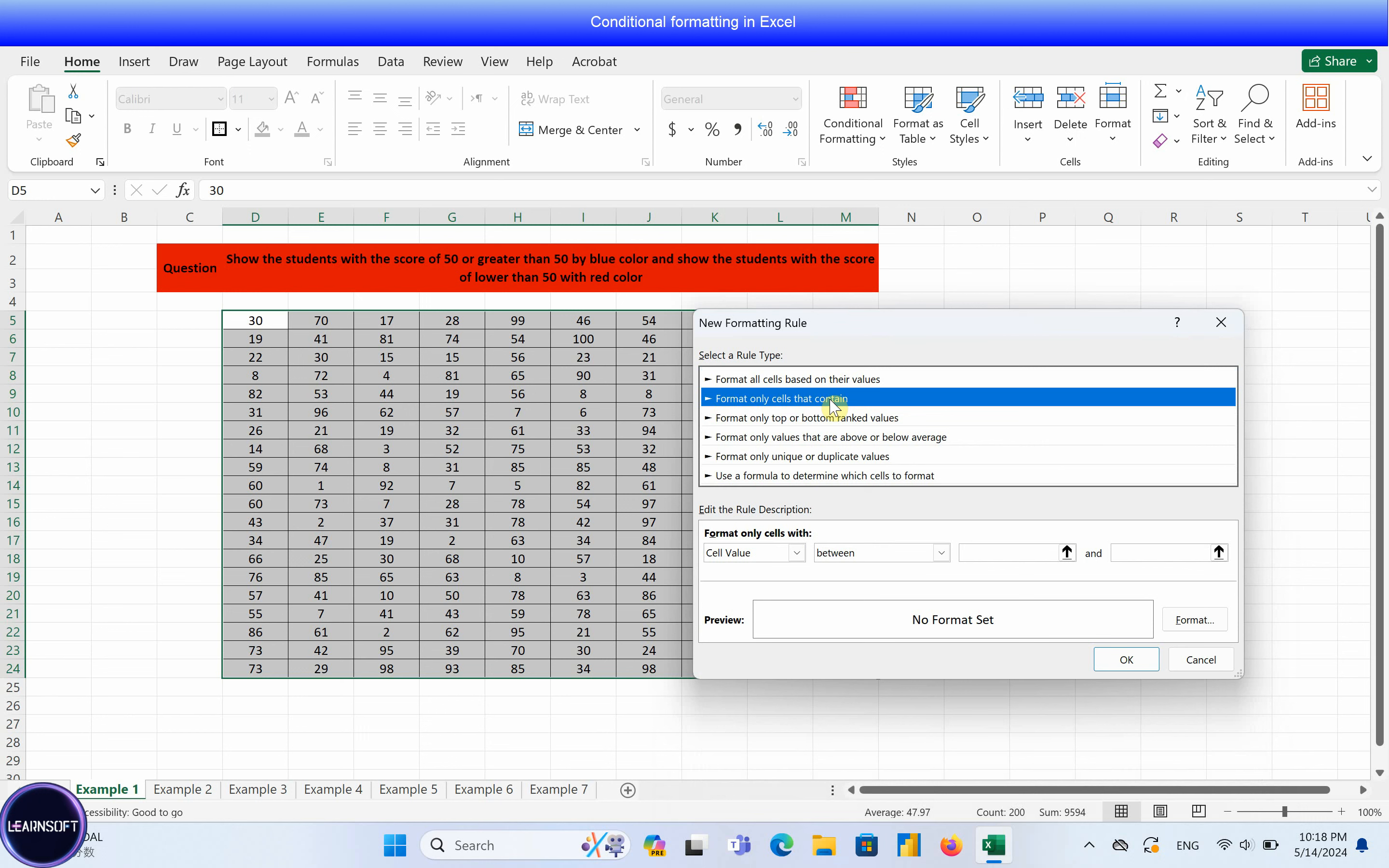
Step: Set the rule's condition to Cell Value greater than or equal to 50
left_click(795, 554)
left_click(743, 575)
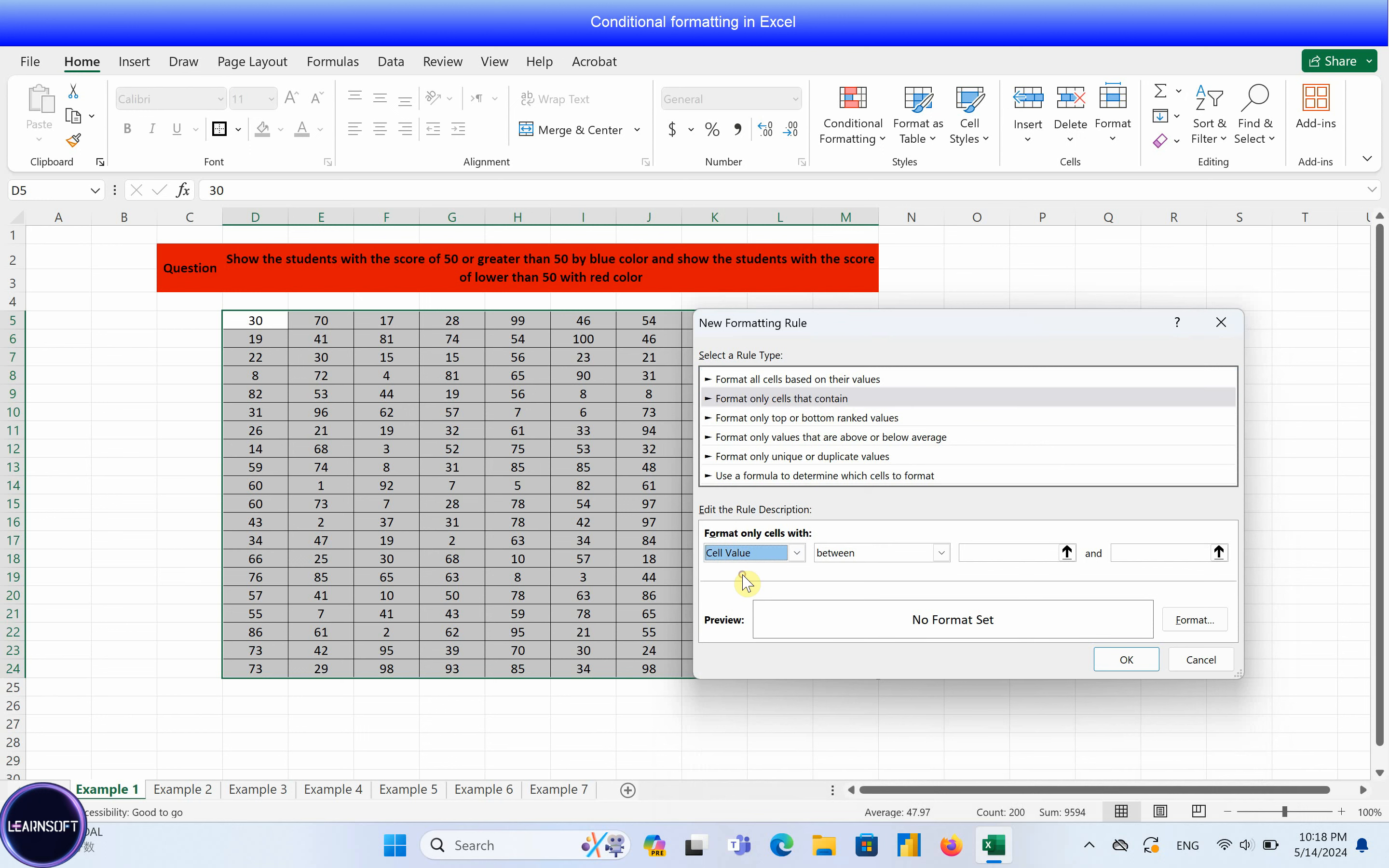
left_click(882, 555)
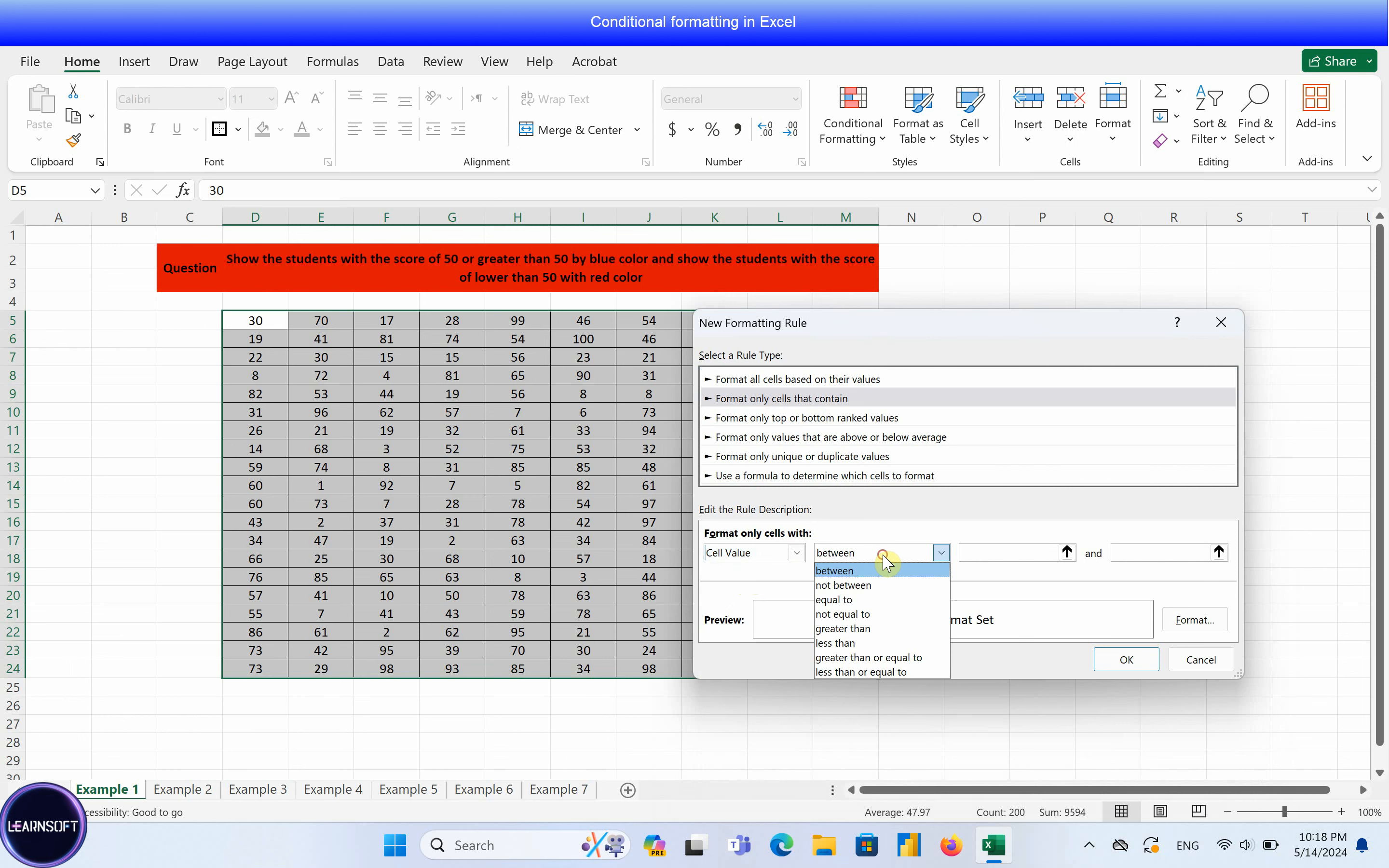
left_click(875, 657)
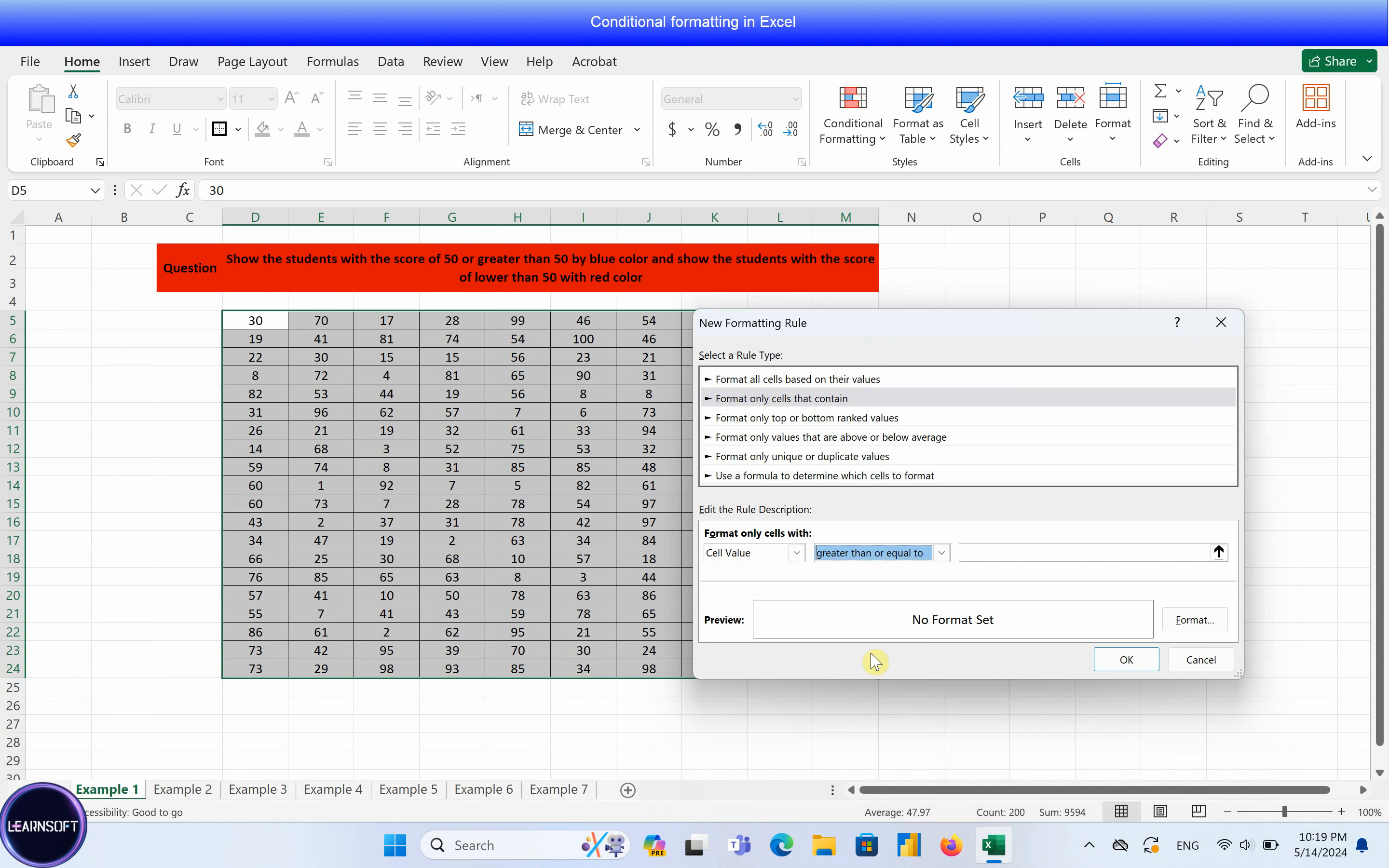
left_click(977, 551)
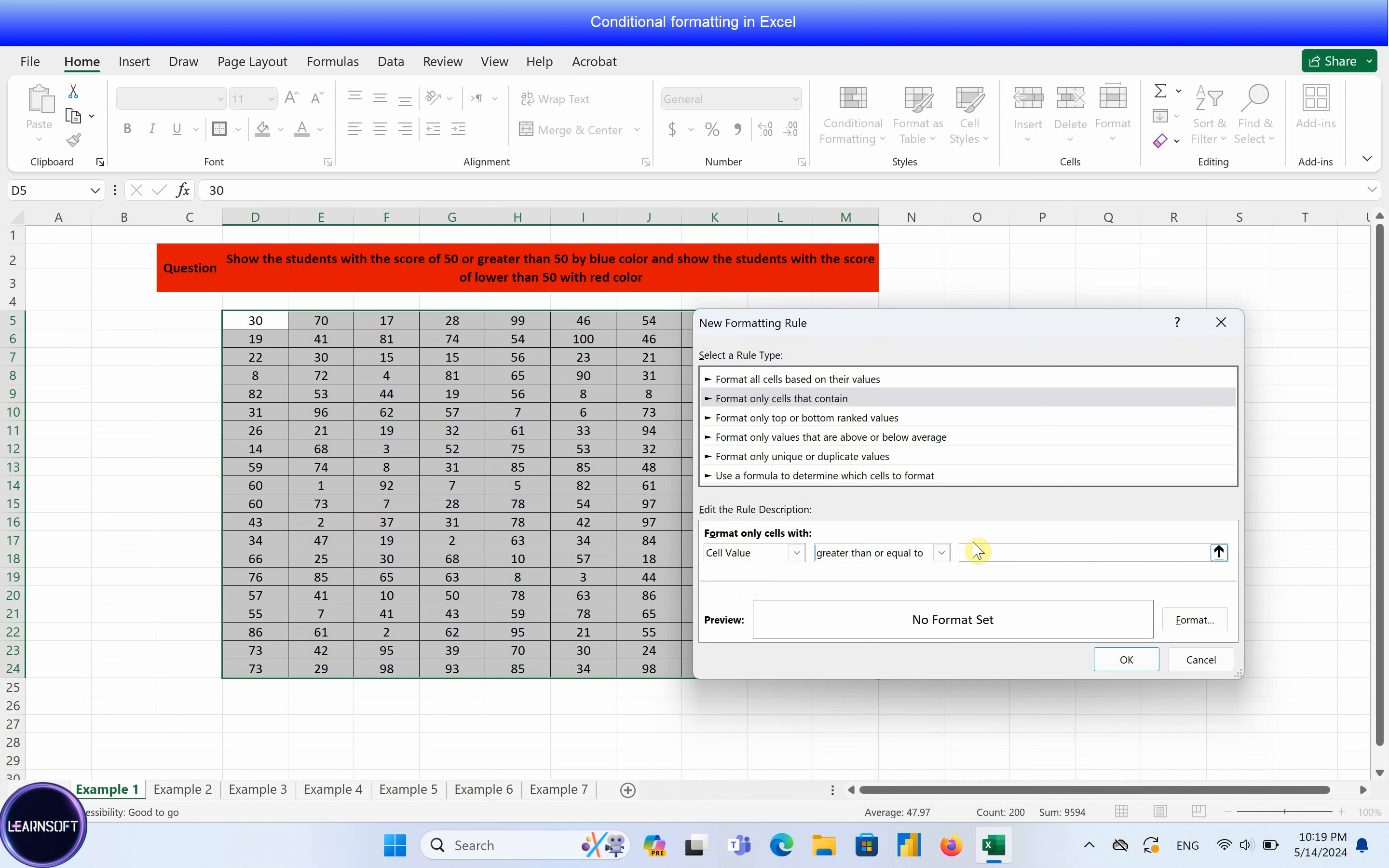
type("50")
Step: Give the rule a Blue, Accent 1 font color and apply it to the selected scores
left_click(1183, 625)
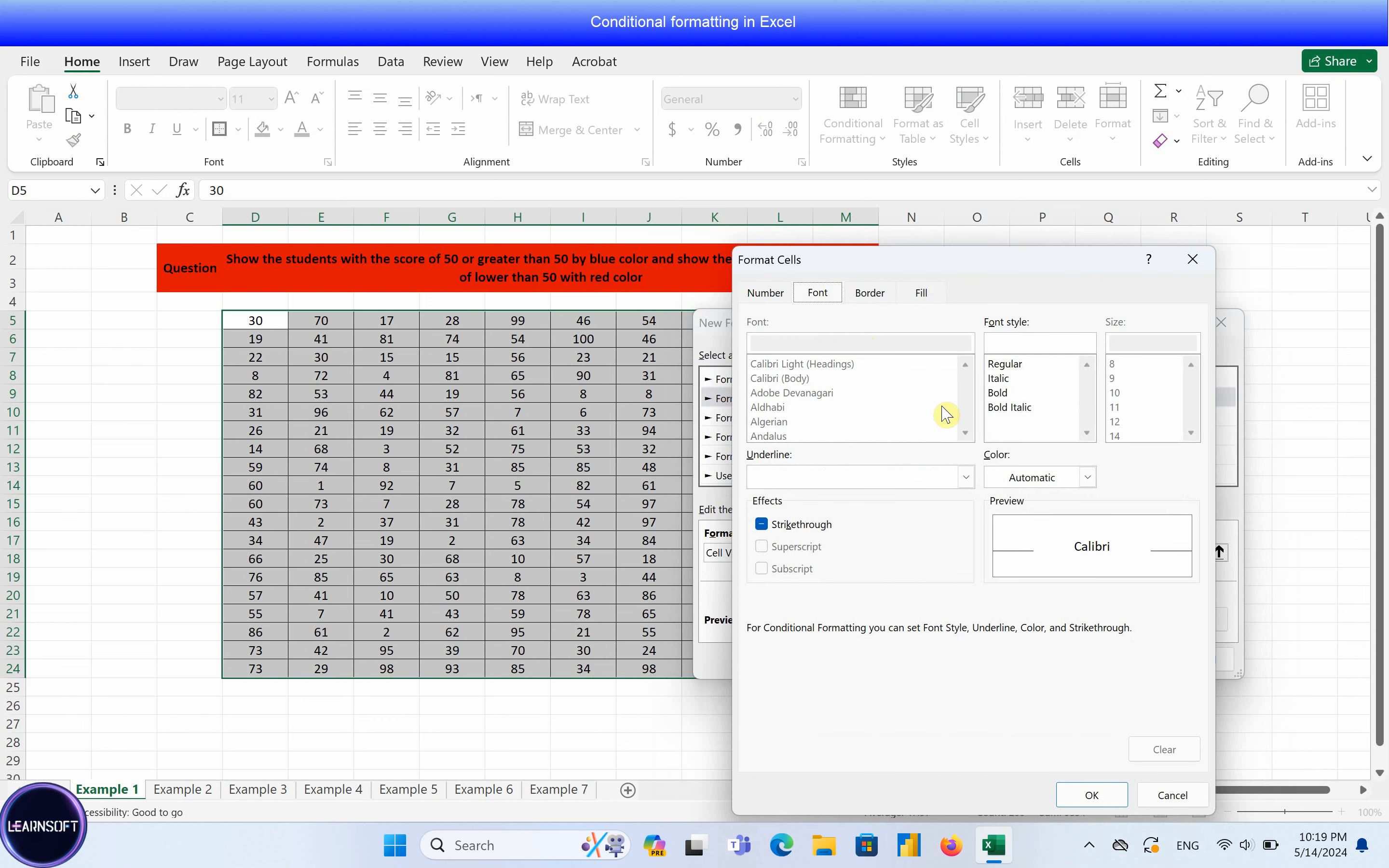
left_click(1043, 481)
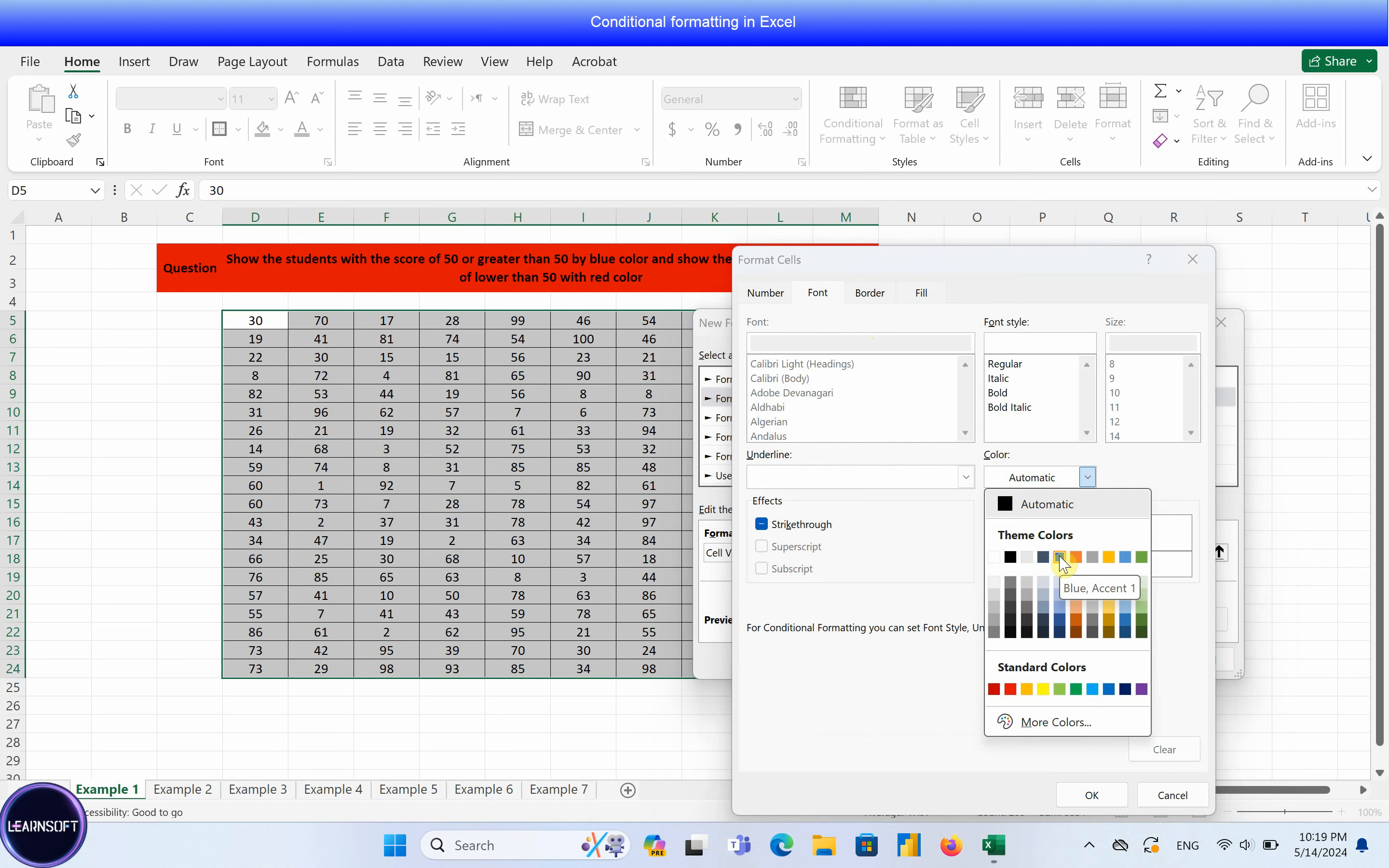
left_click(1059, 558)
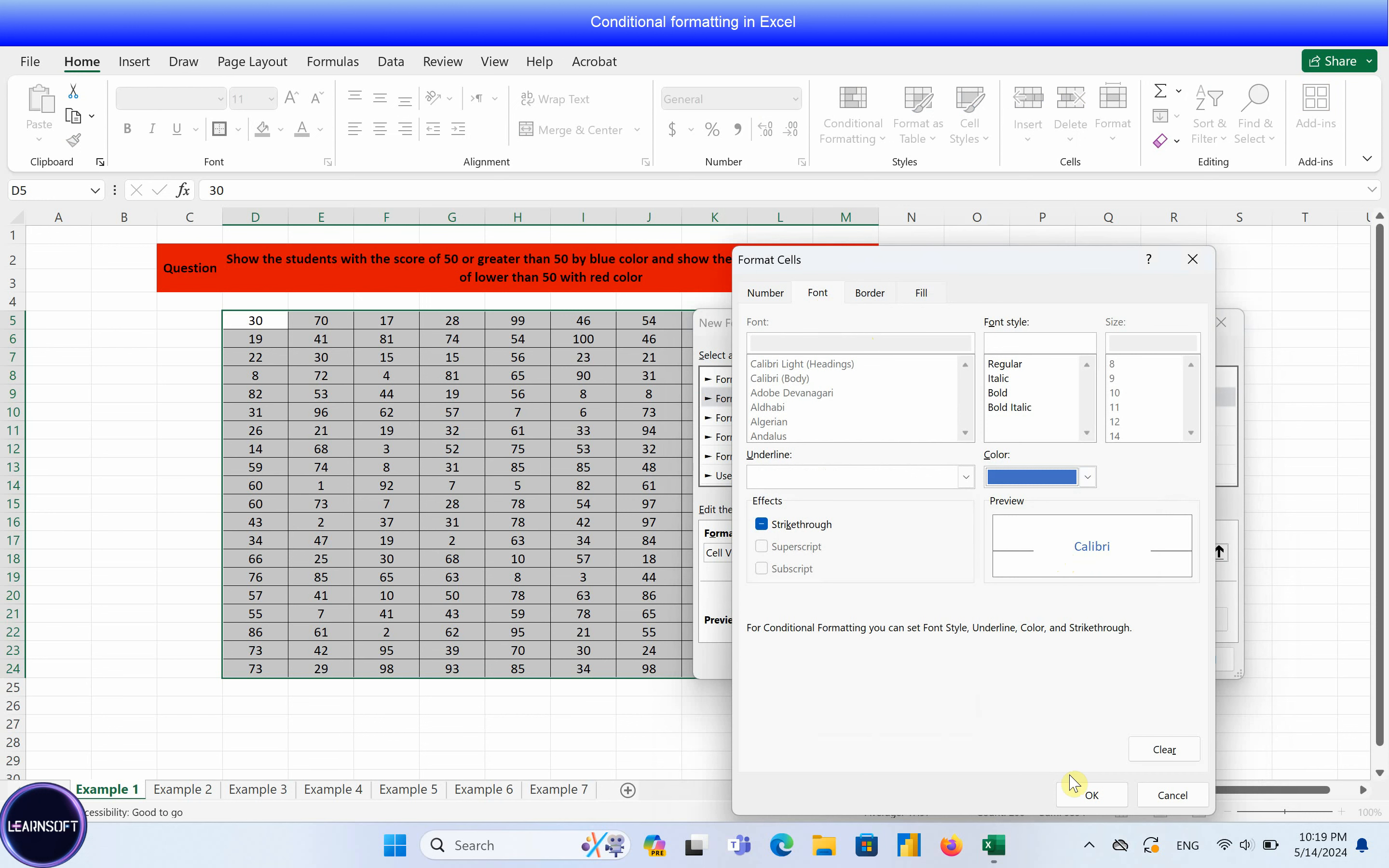
left_click(1091, 796)
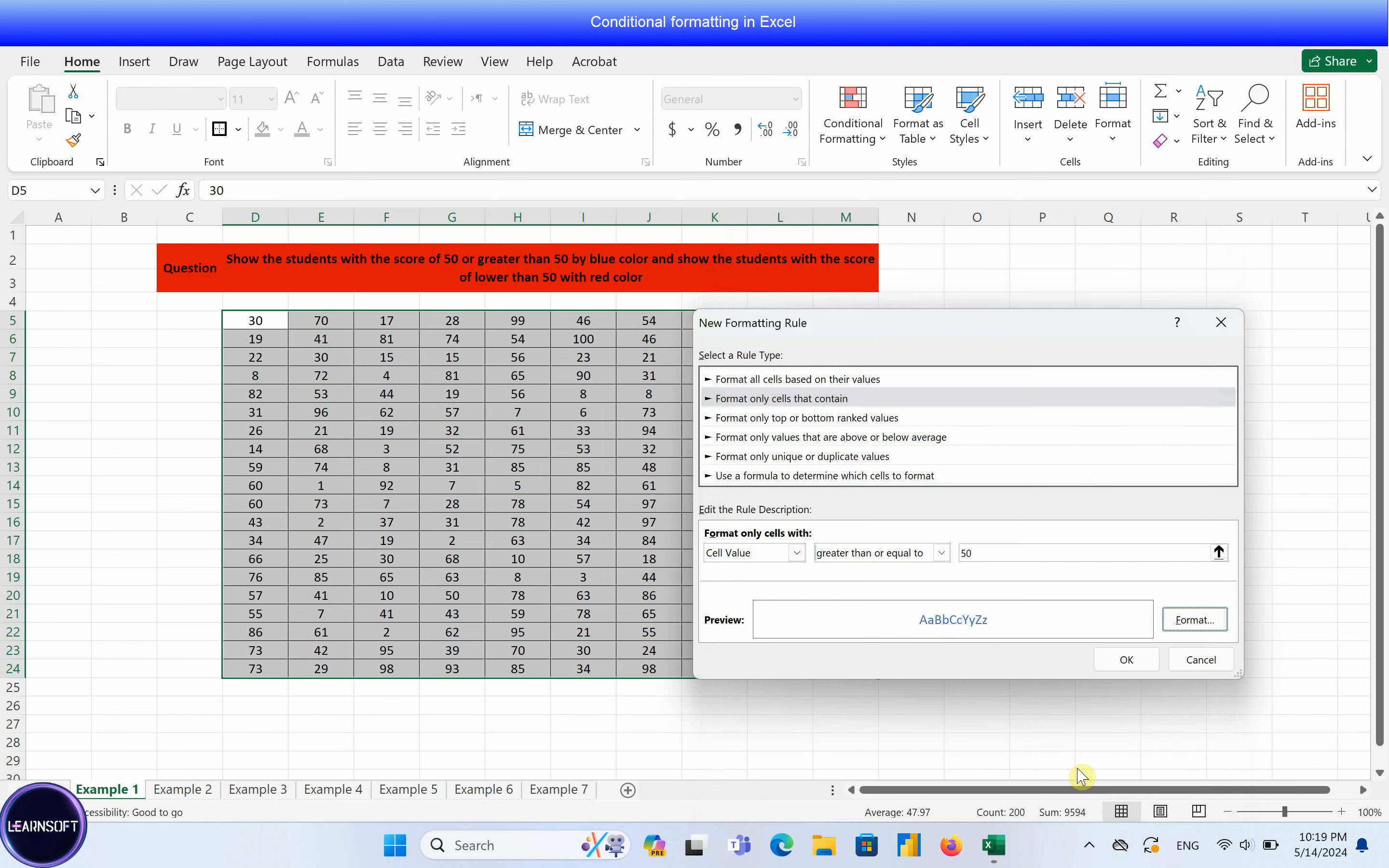
left_click(1117, 661)
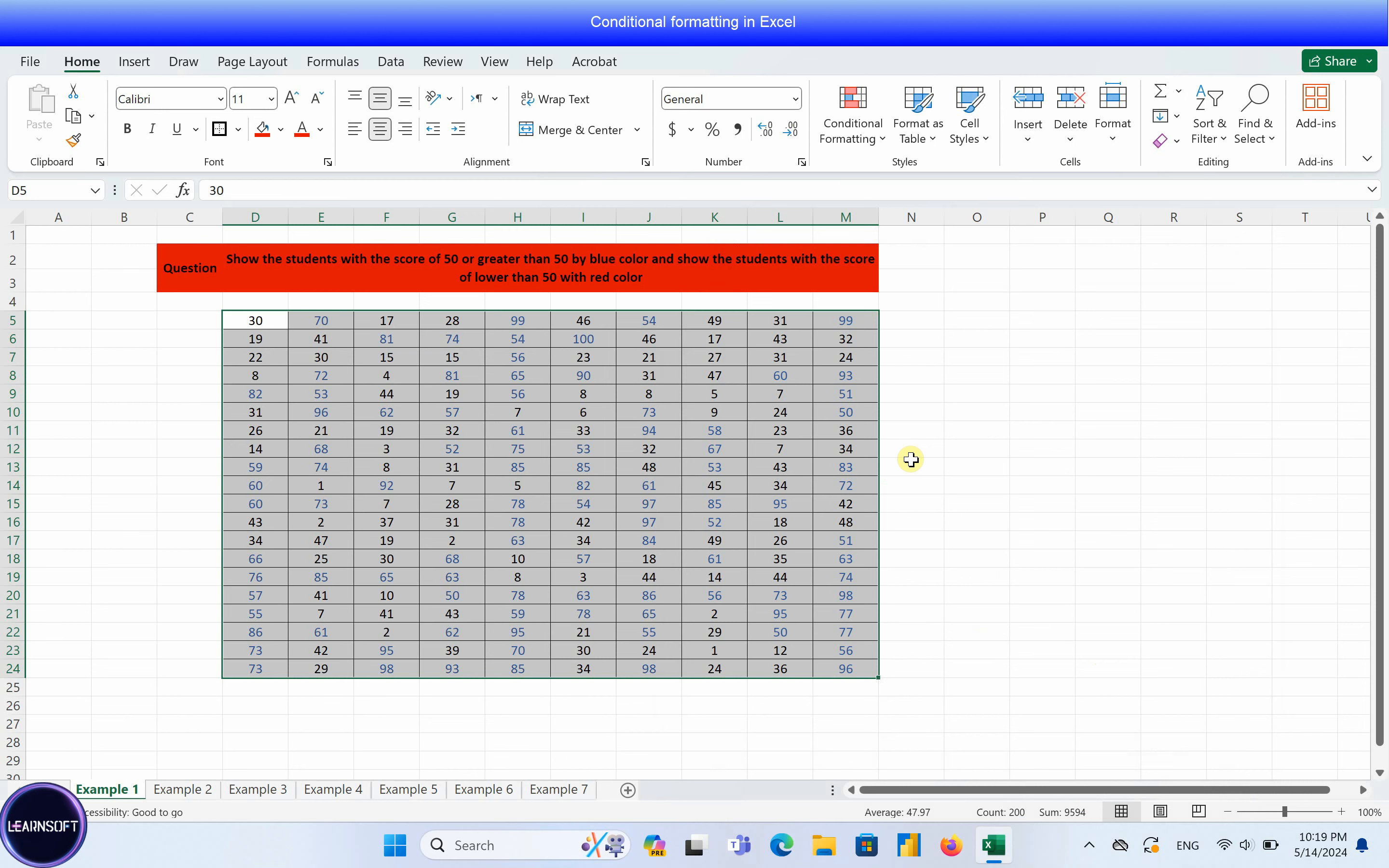
Step: Start another "Format only cells that contain" rule for the selected scores from the Conditional Formatting Rules Manager
left_click(884, 141)
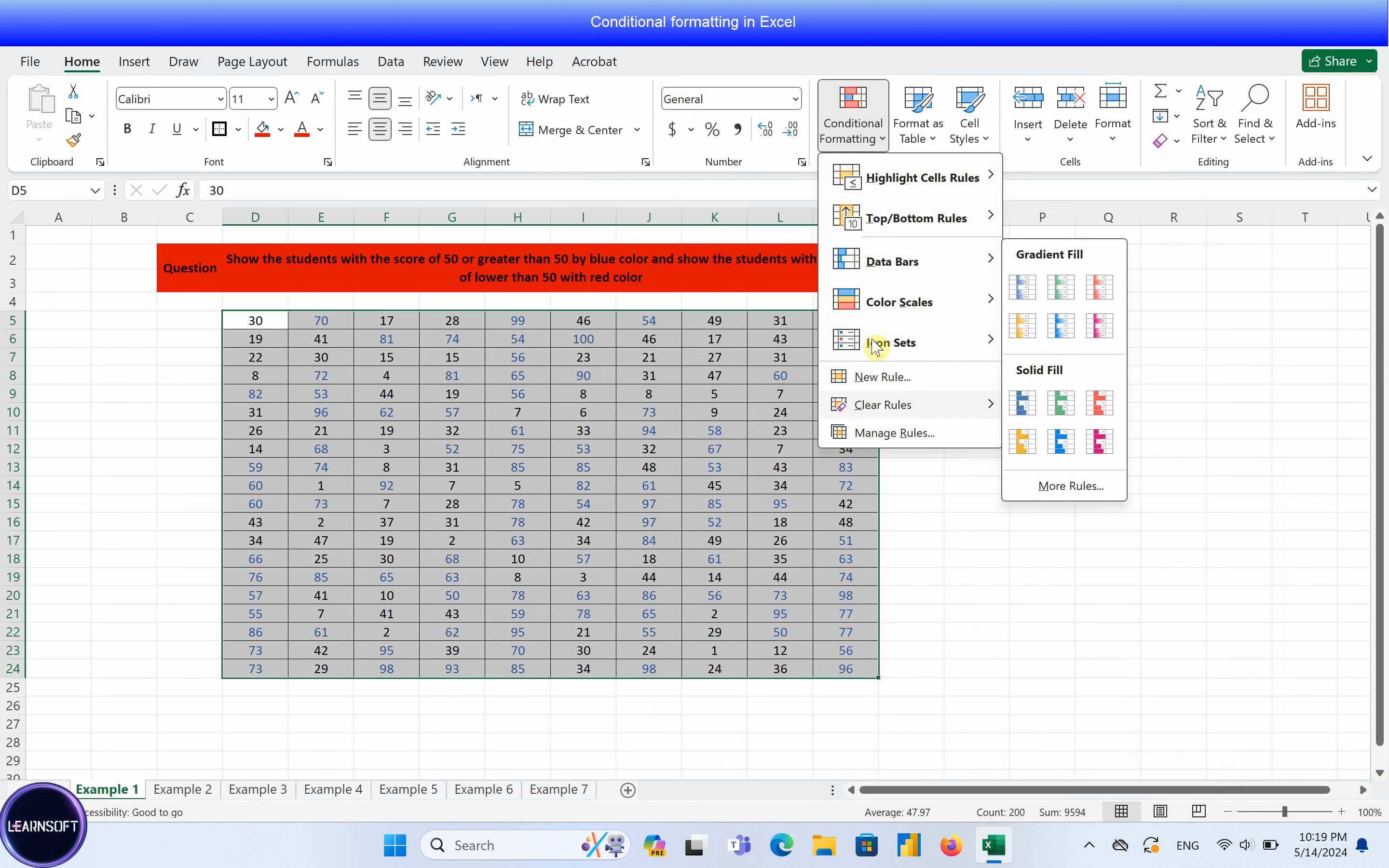
left_click(886, 435)
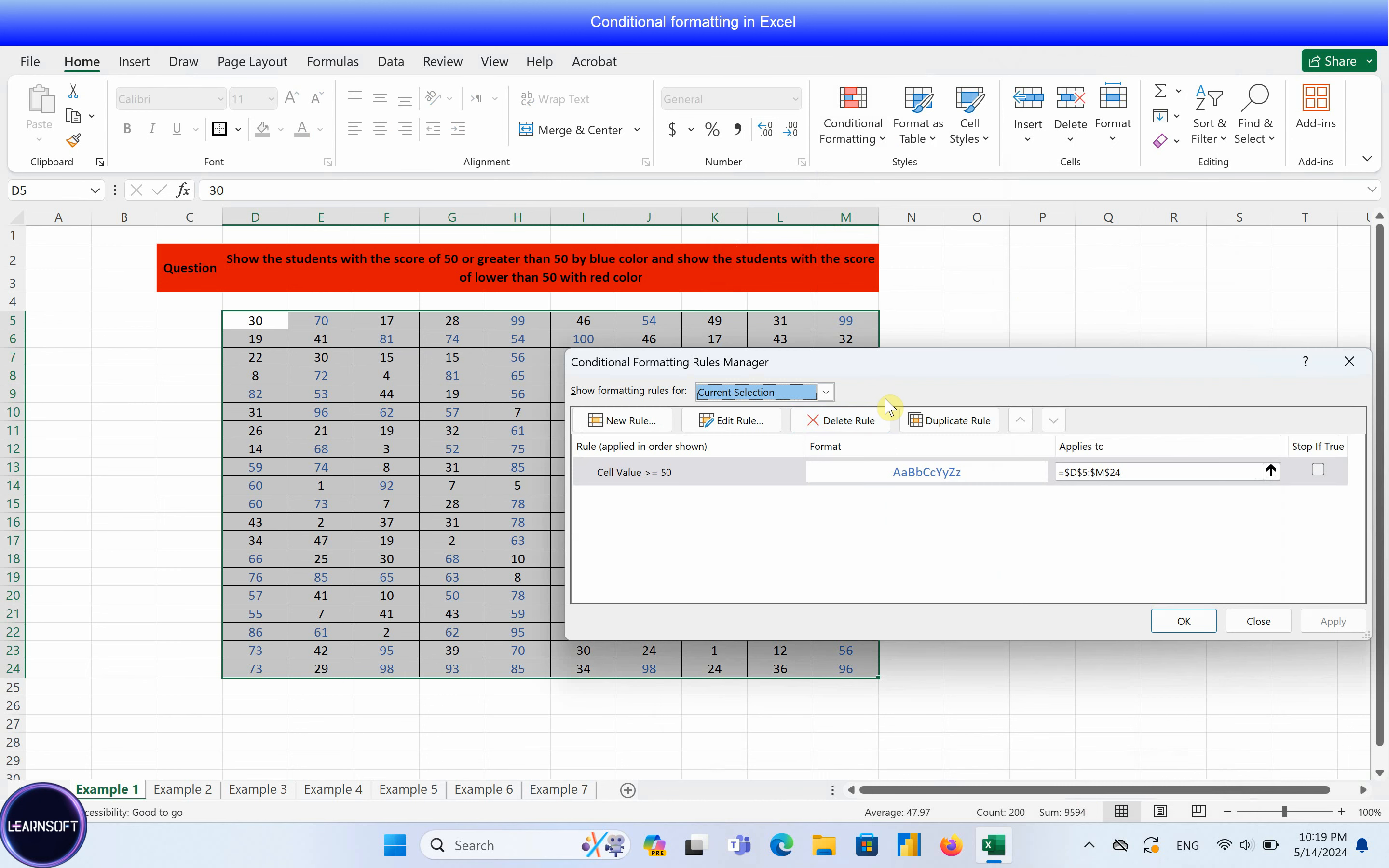
left_click_drag(893, 362, 680, 393)
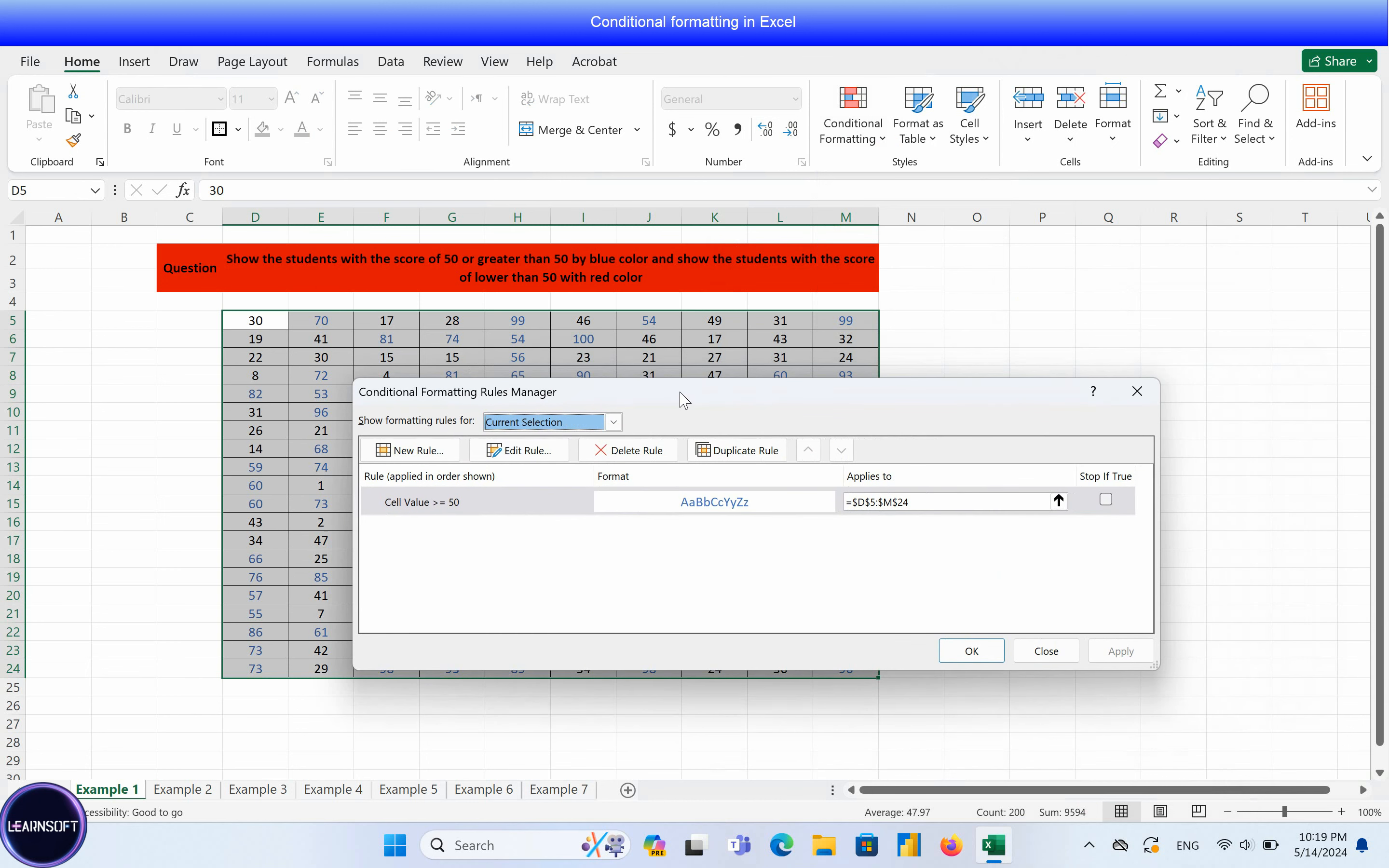
left_click(443, 457)
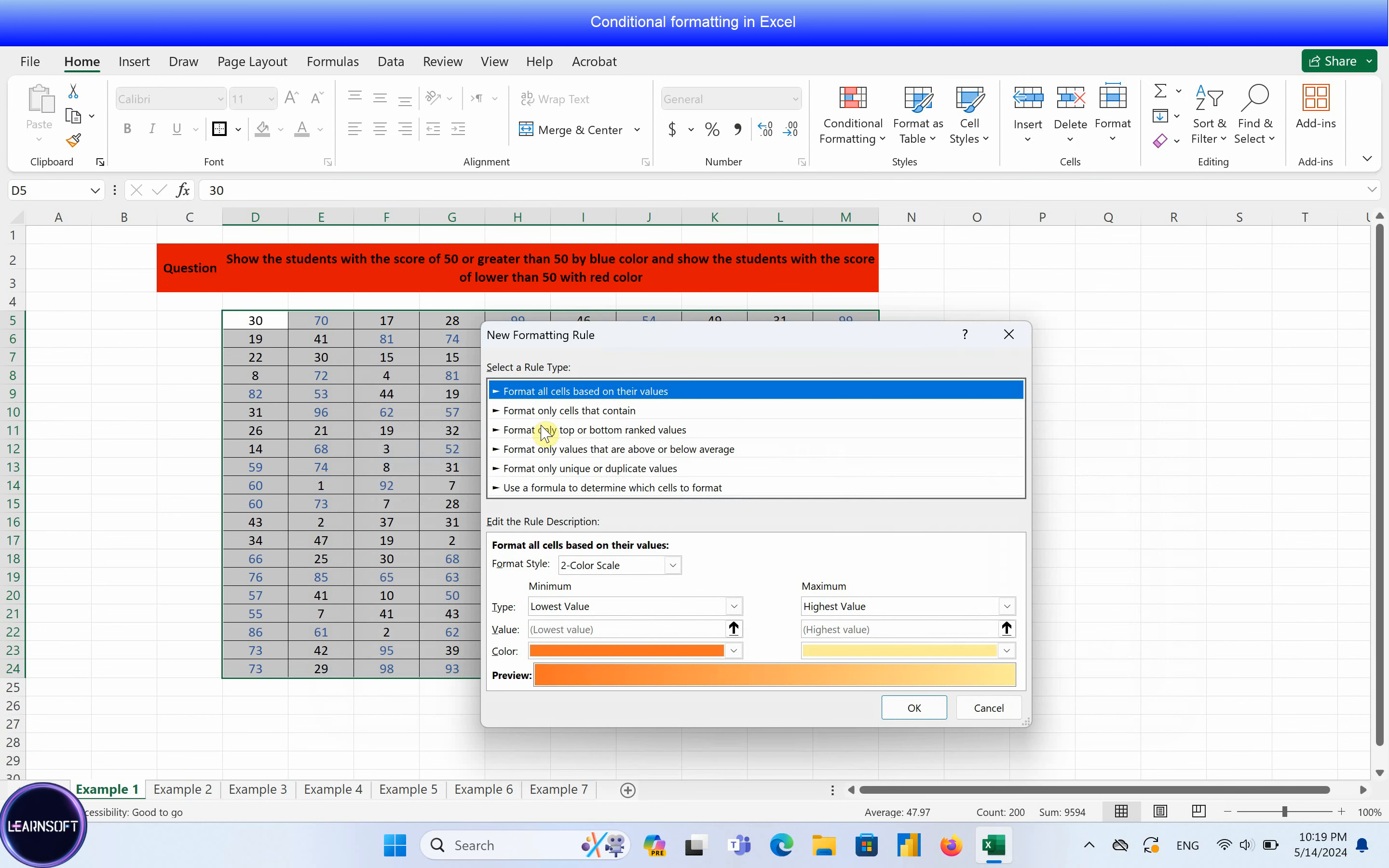
left_click(574, 411)
left_click_drag(620, 339, 878, 349)
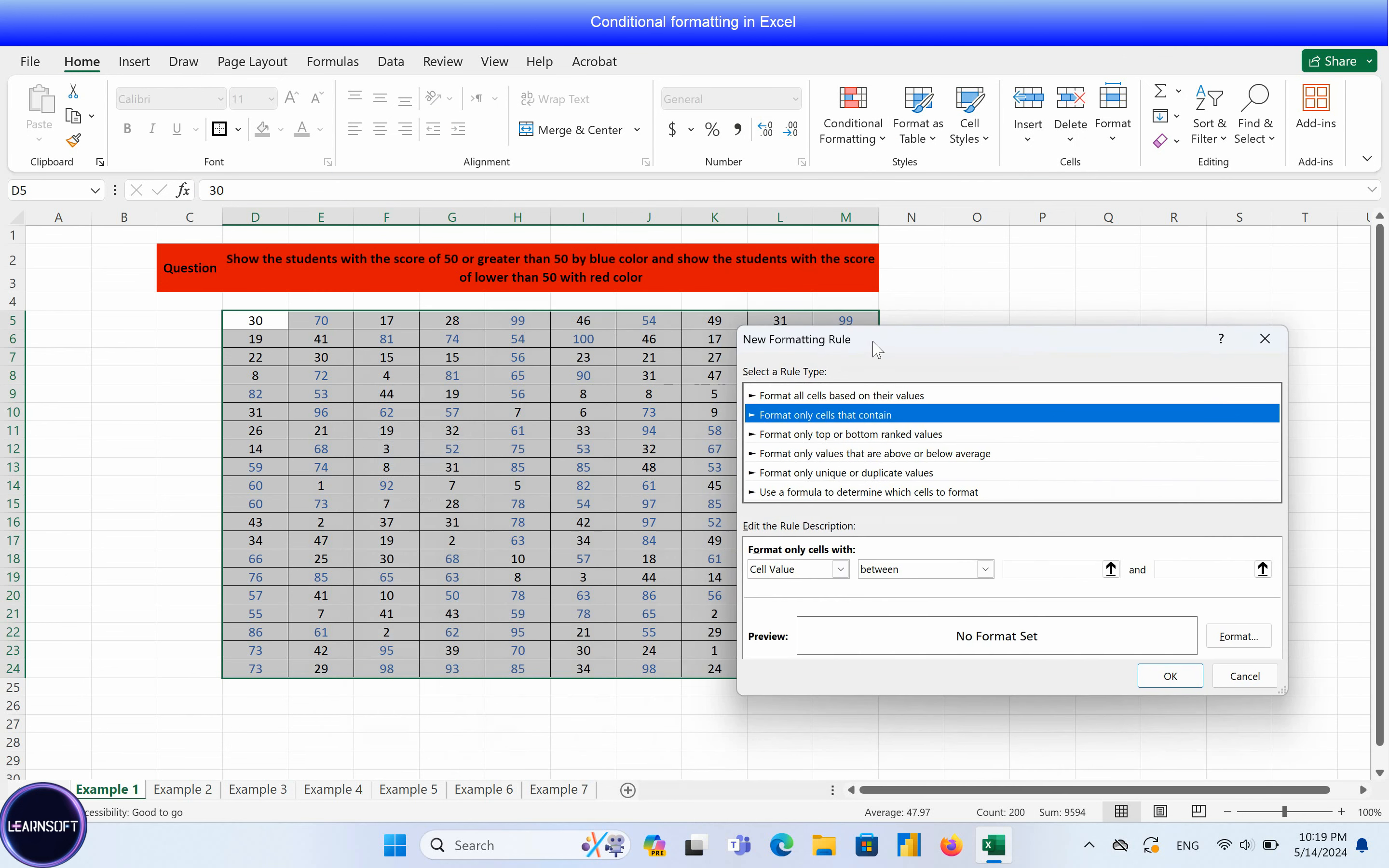
Step: Set the second rule's condition to Cell Value less than 50
left_click(884, 573)
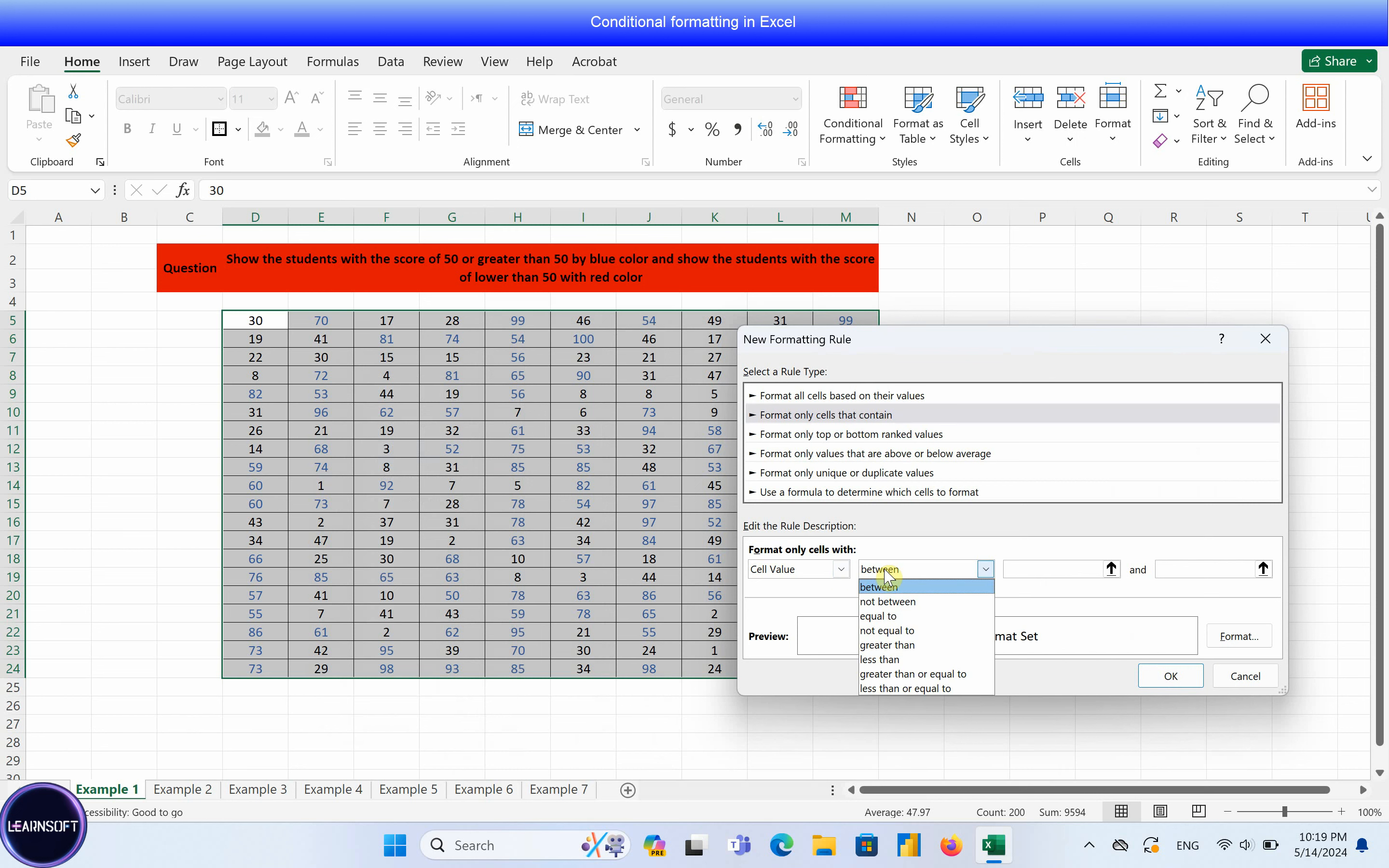
left_click(888, 660)
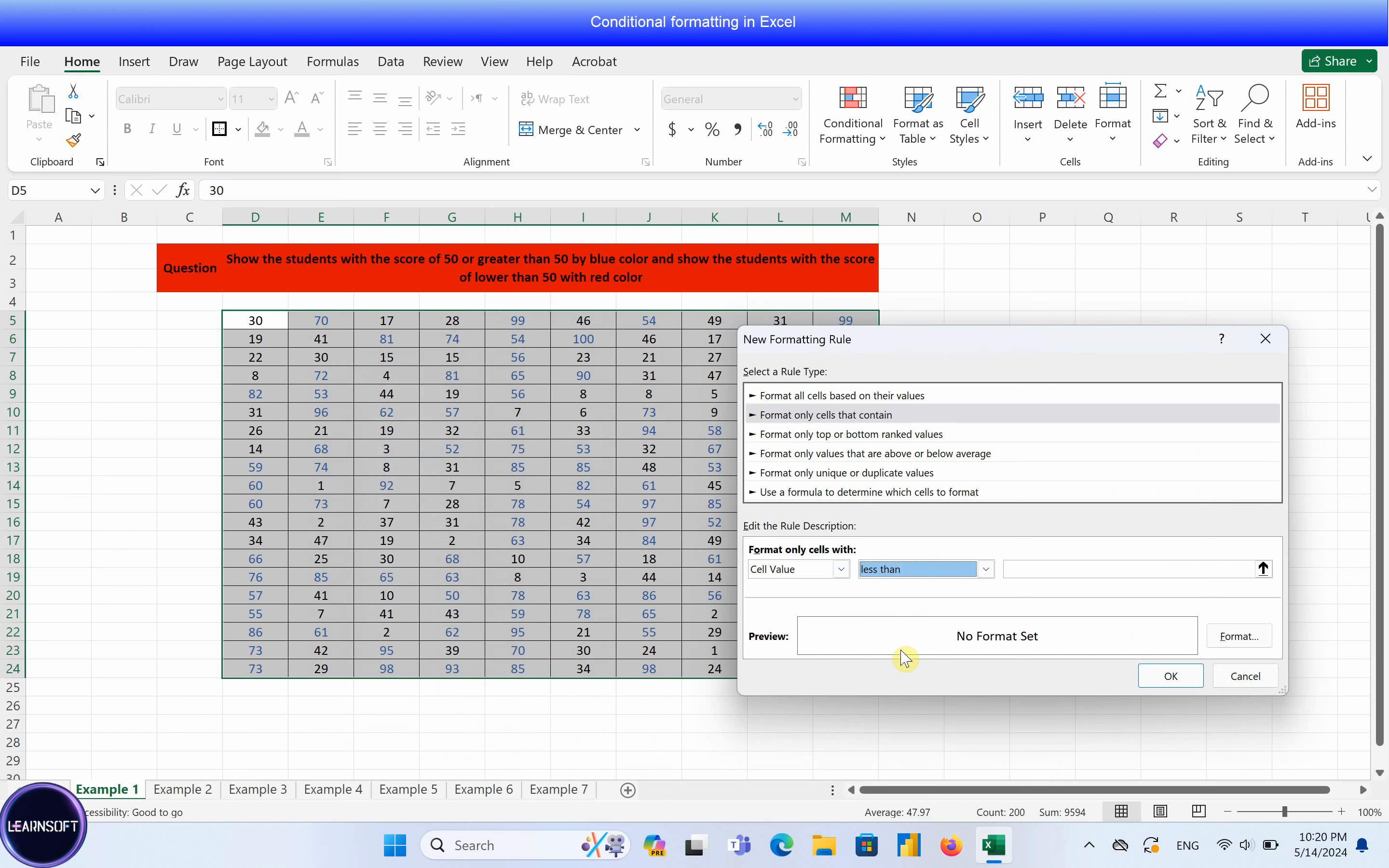
left_click(1037, 570)
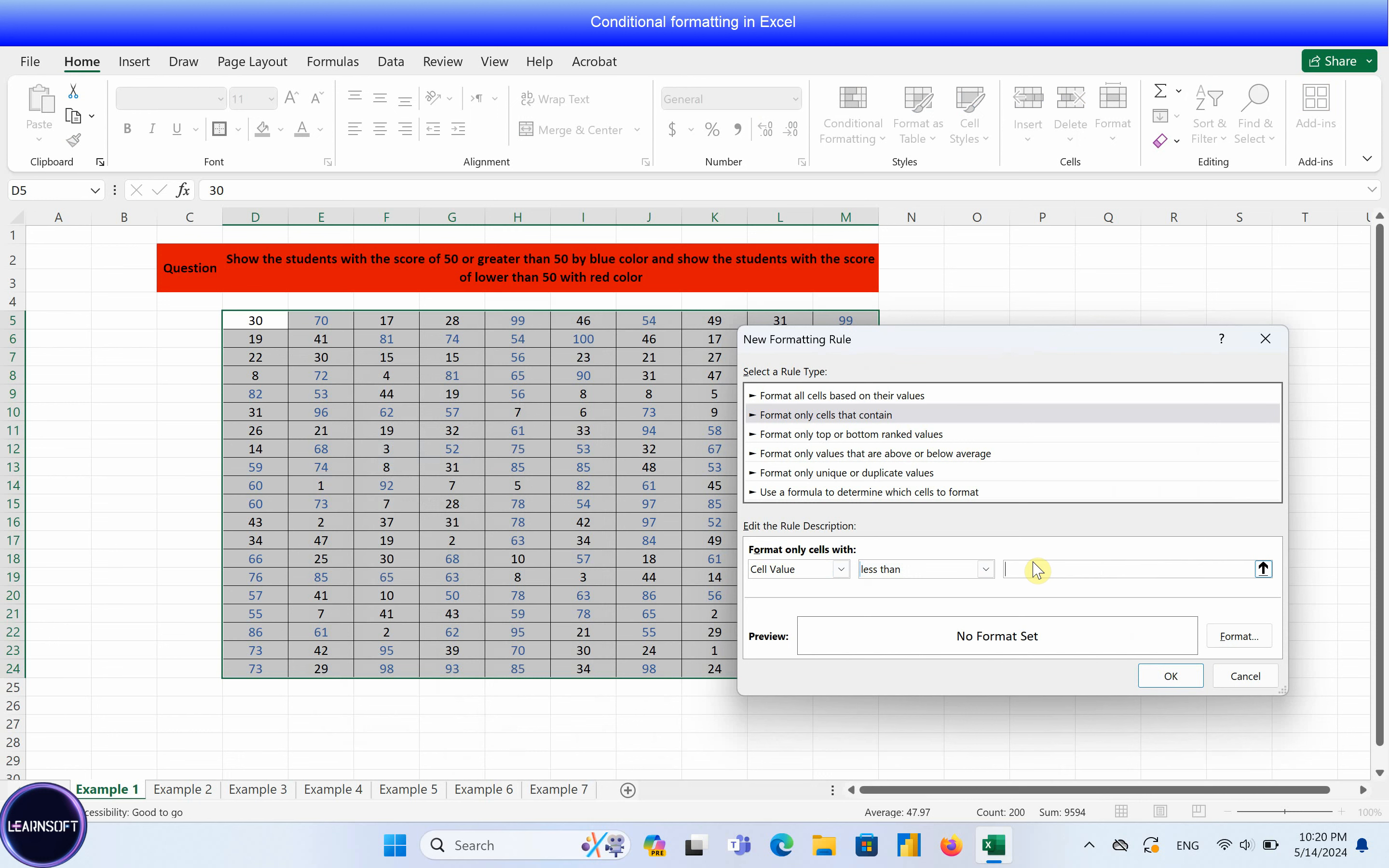
type("50")
Step: Give the less-than-50 rule a standard dark red font color, apply the rules and deselect the score table
left_click(1235, 638)
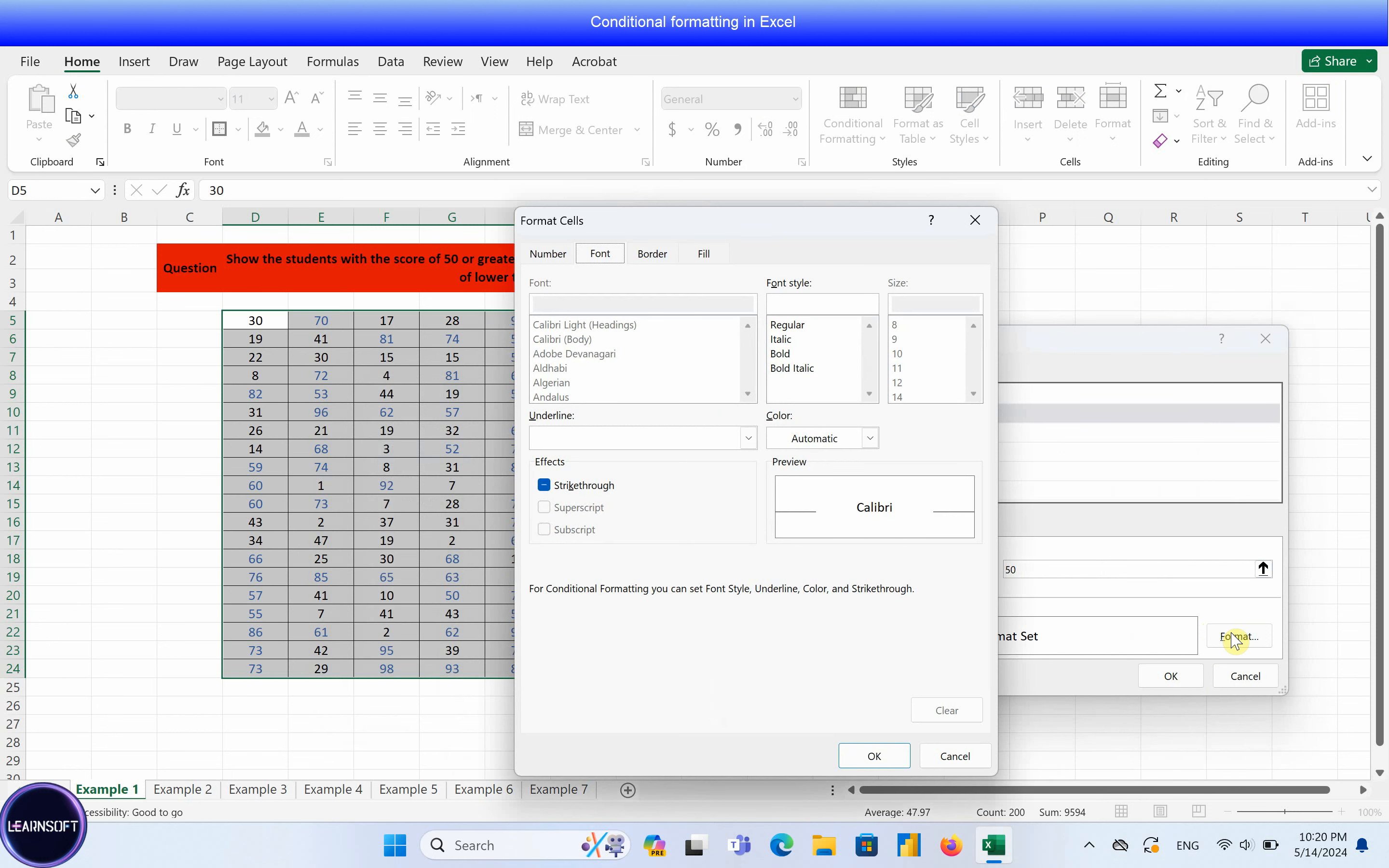
left_click(826, 440)
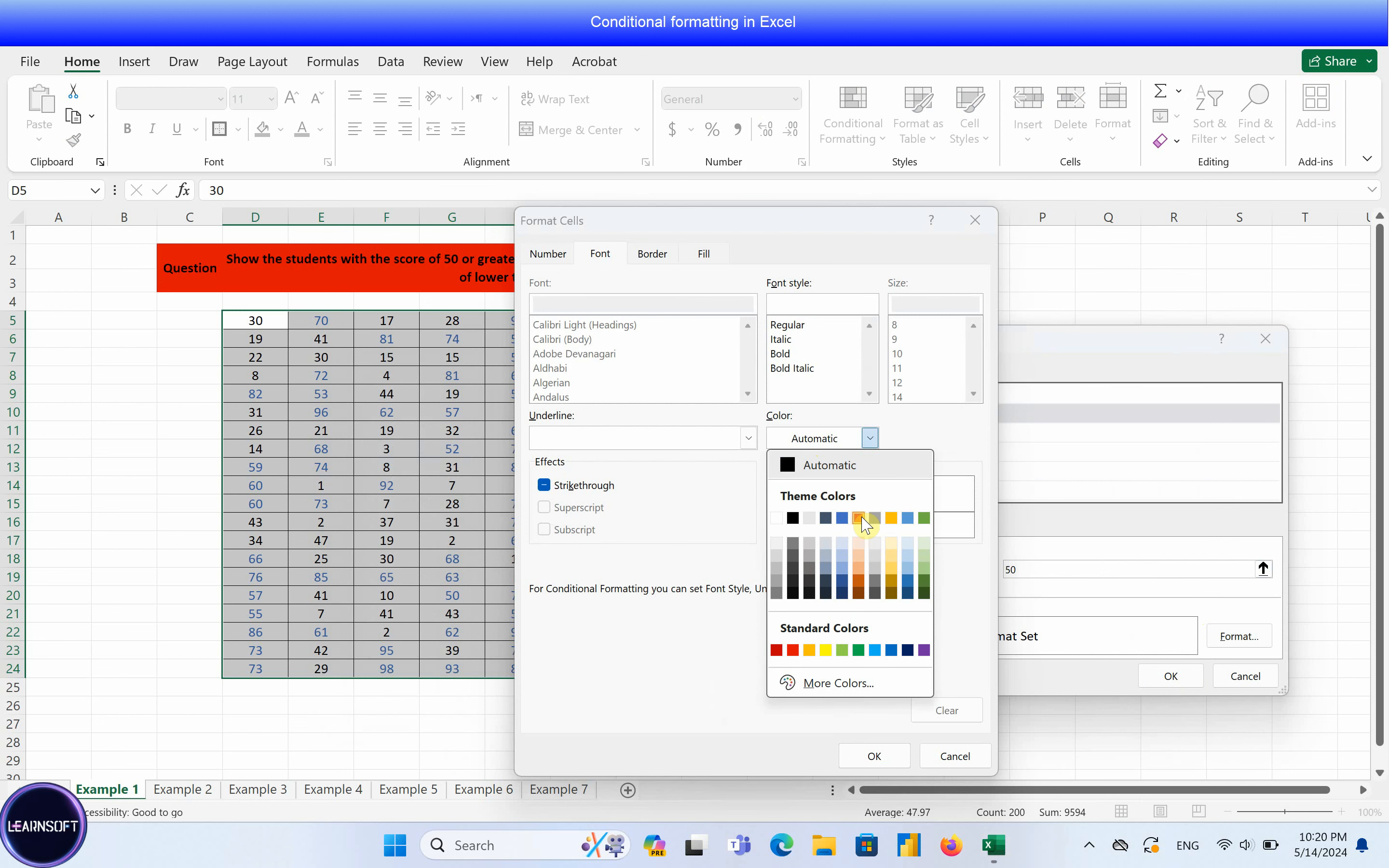
left_click(776, 650)
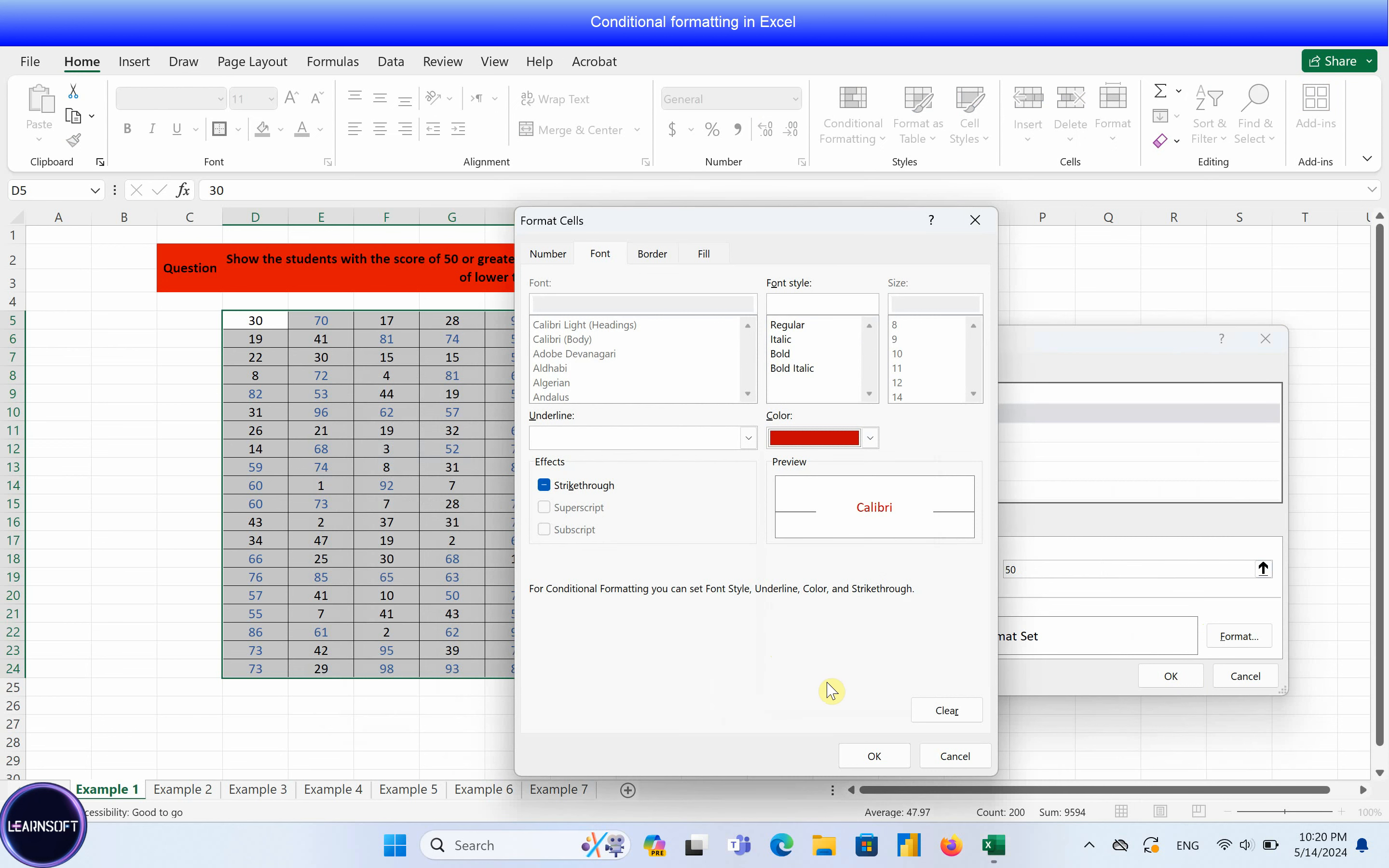
left_click(873, 758)
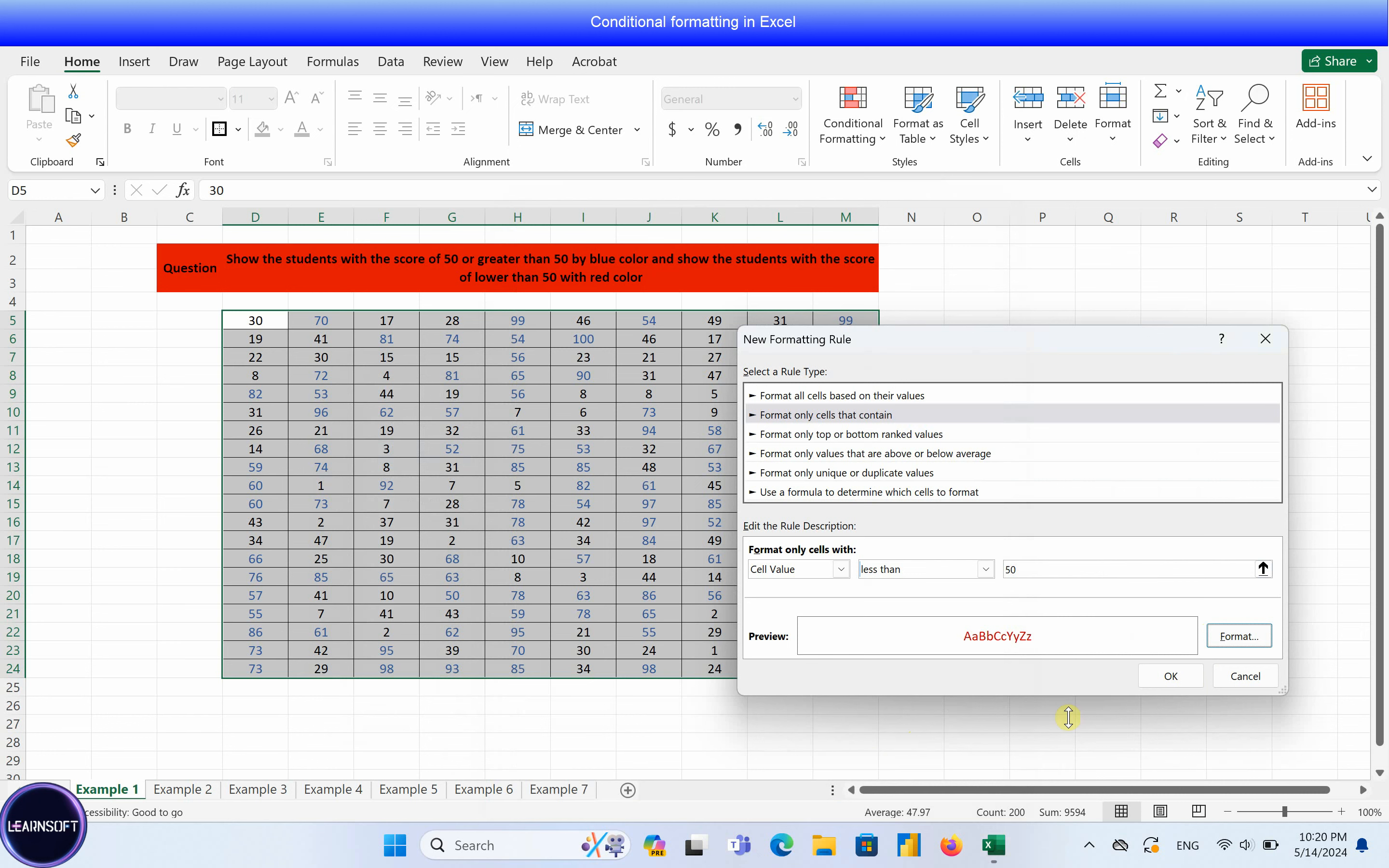
left_click(1171, 679)
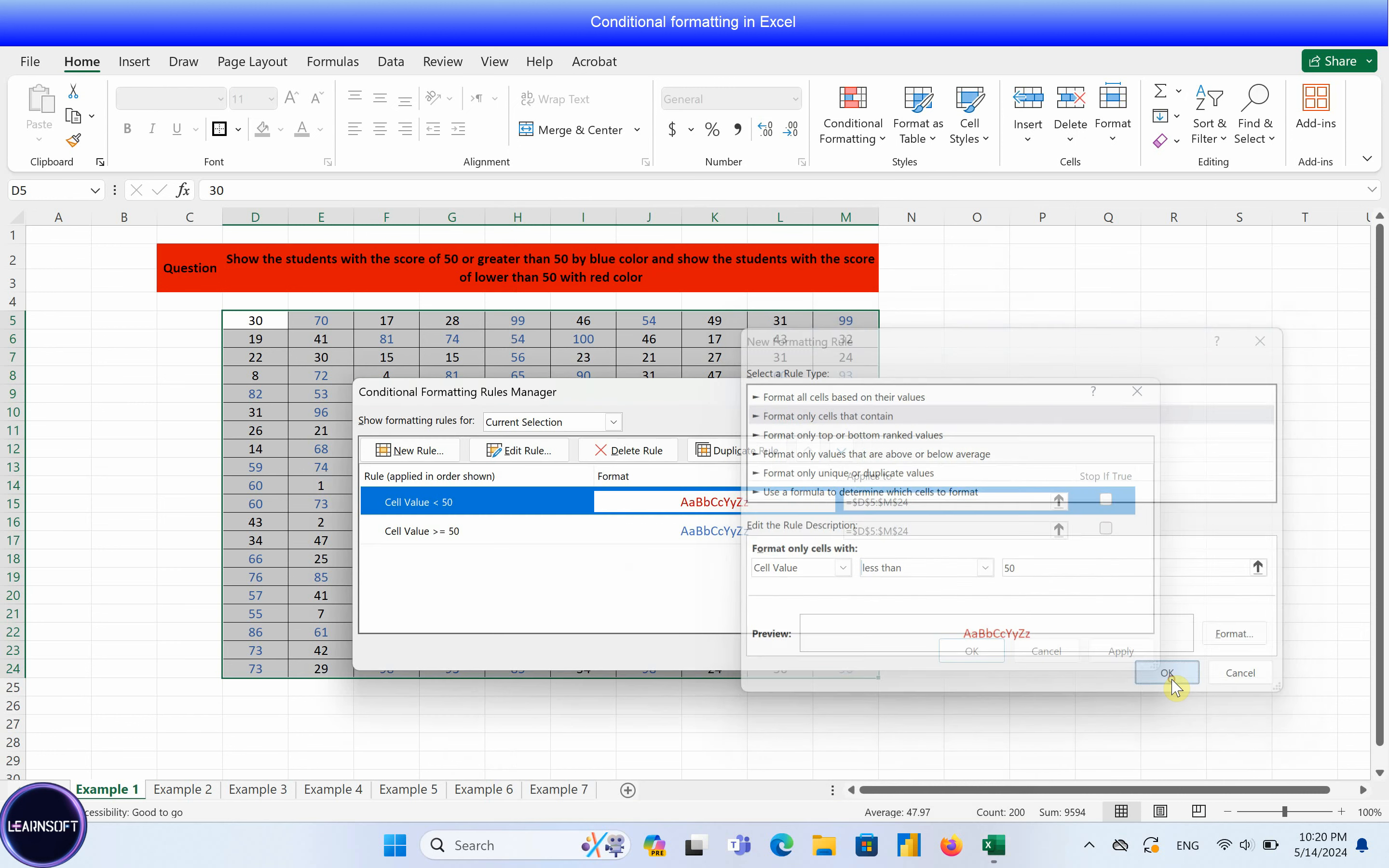
left_click(972, 655)
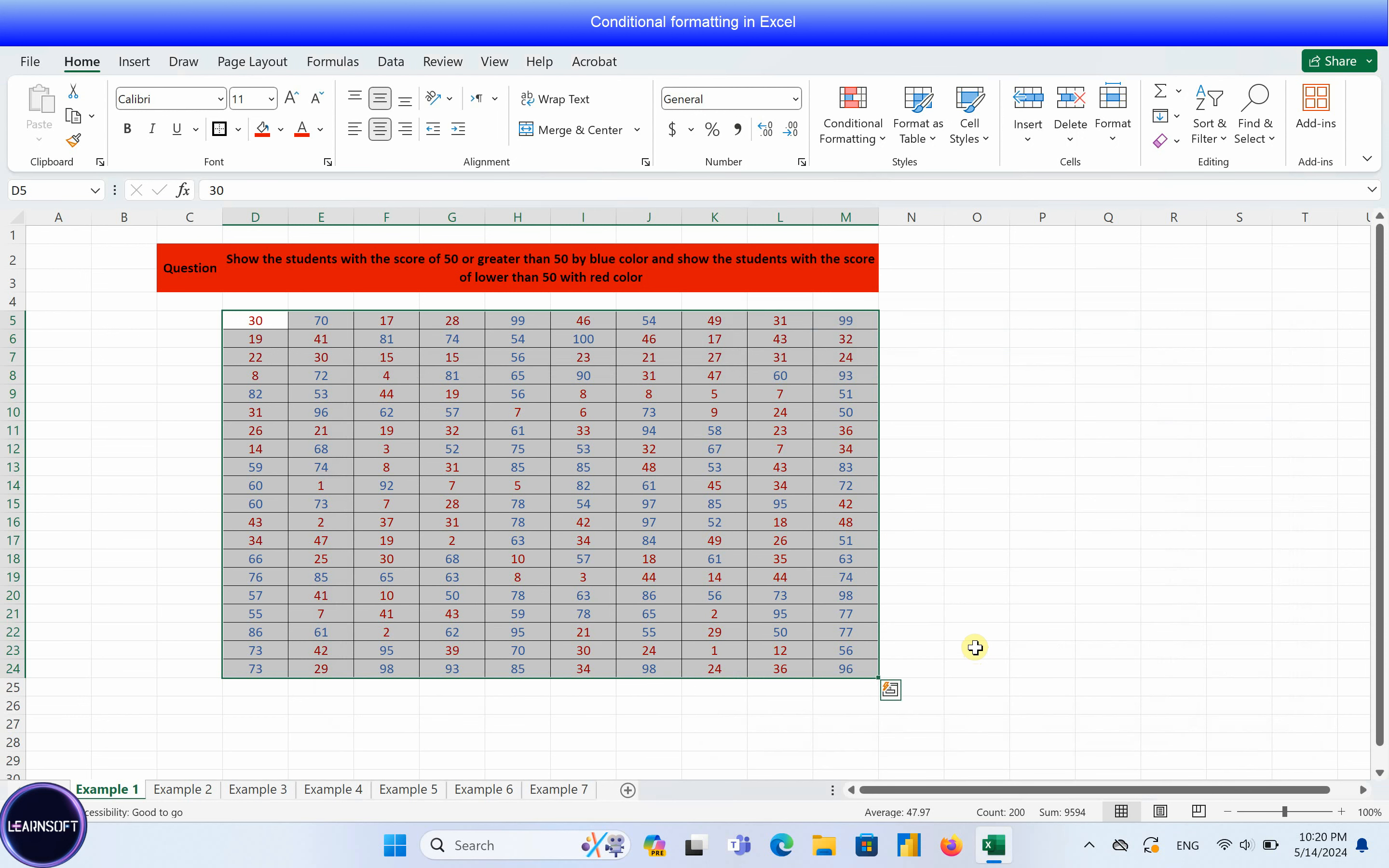
left_click(975, 648)
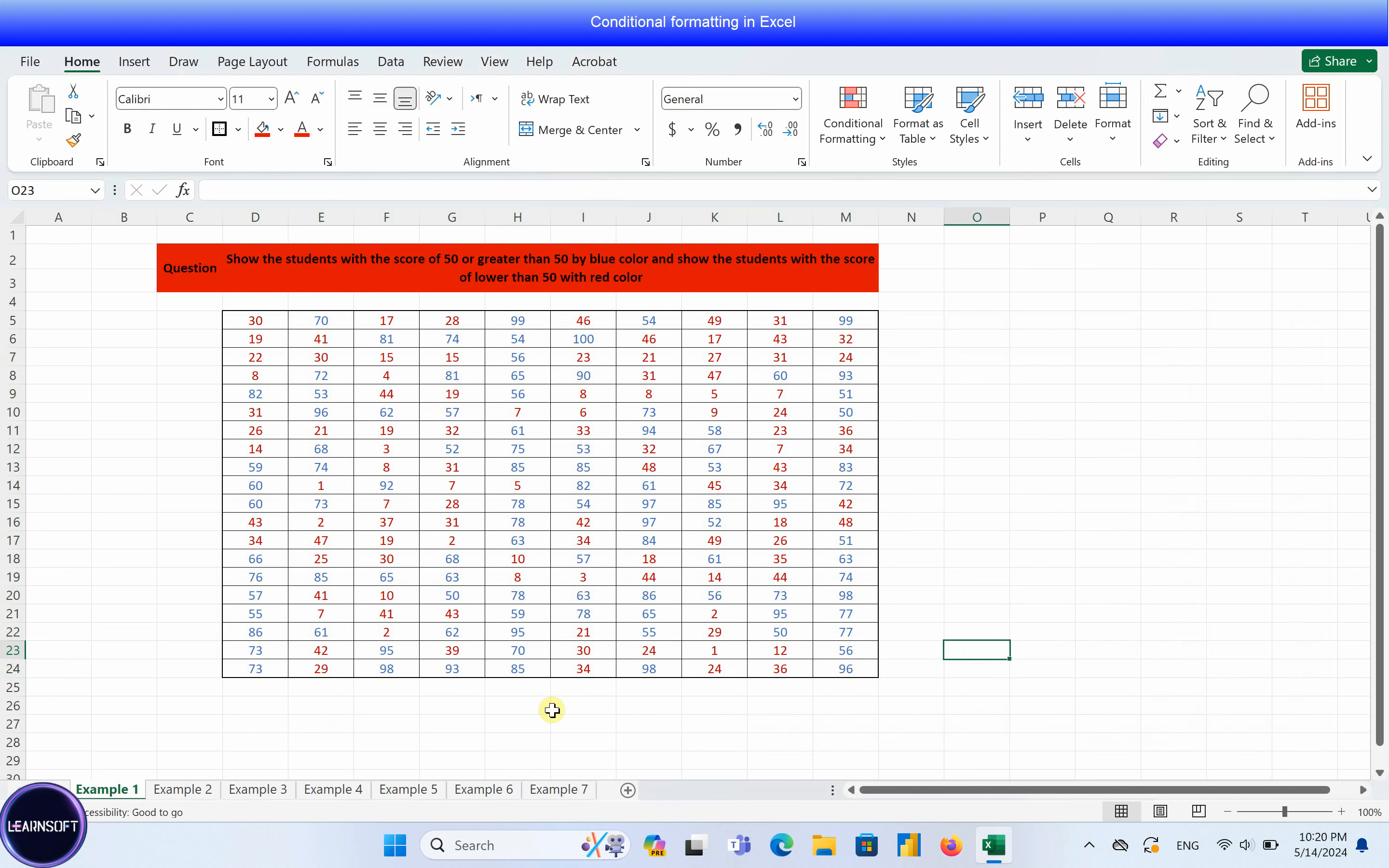
Step: On the Example 2 sheet, select the scores in D5:M24 and start a new conditional formatting rule
left_click(182, 796)
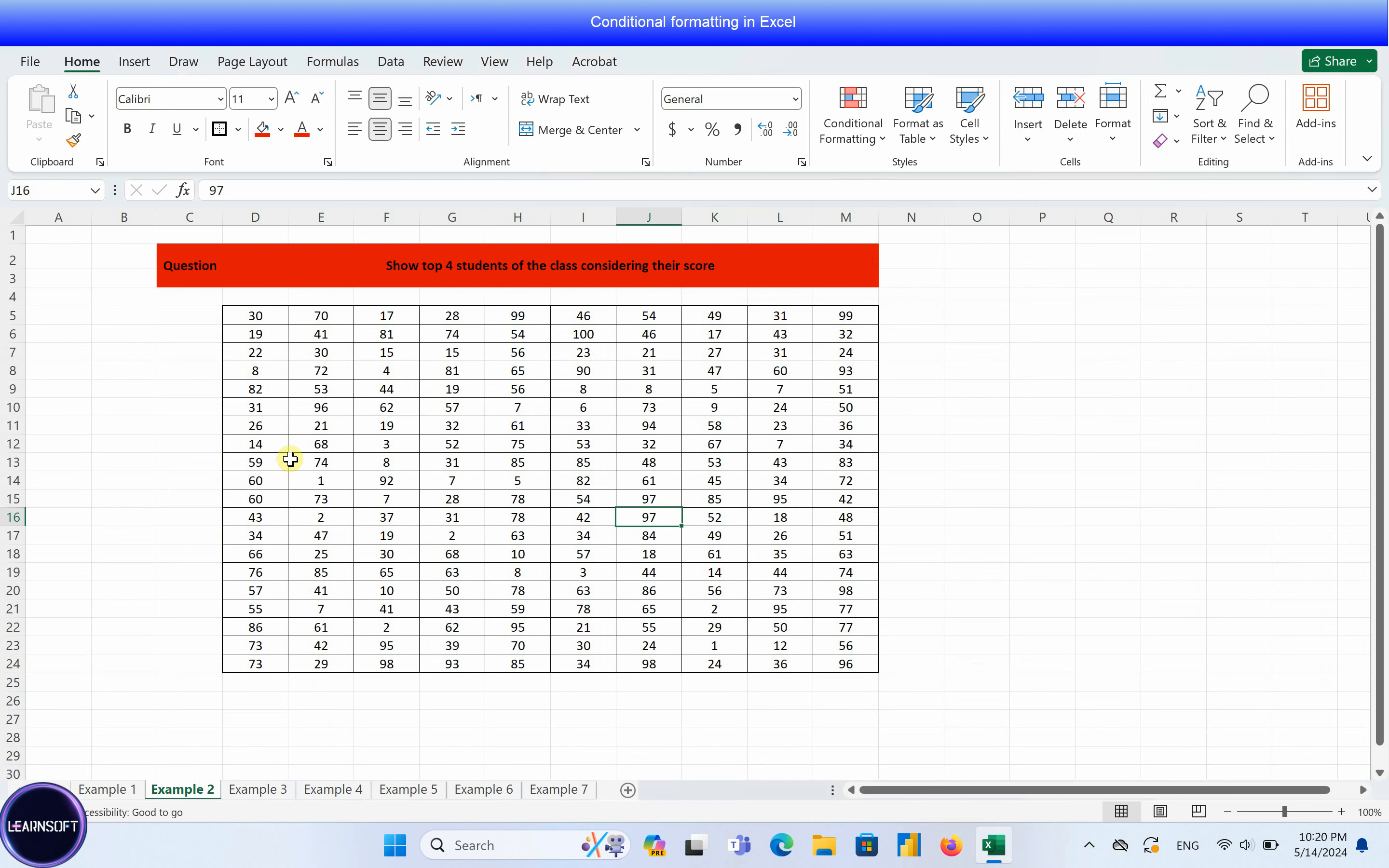
left_click(507, 275)
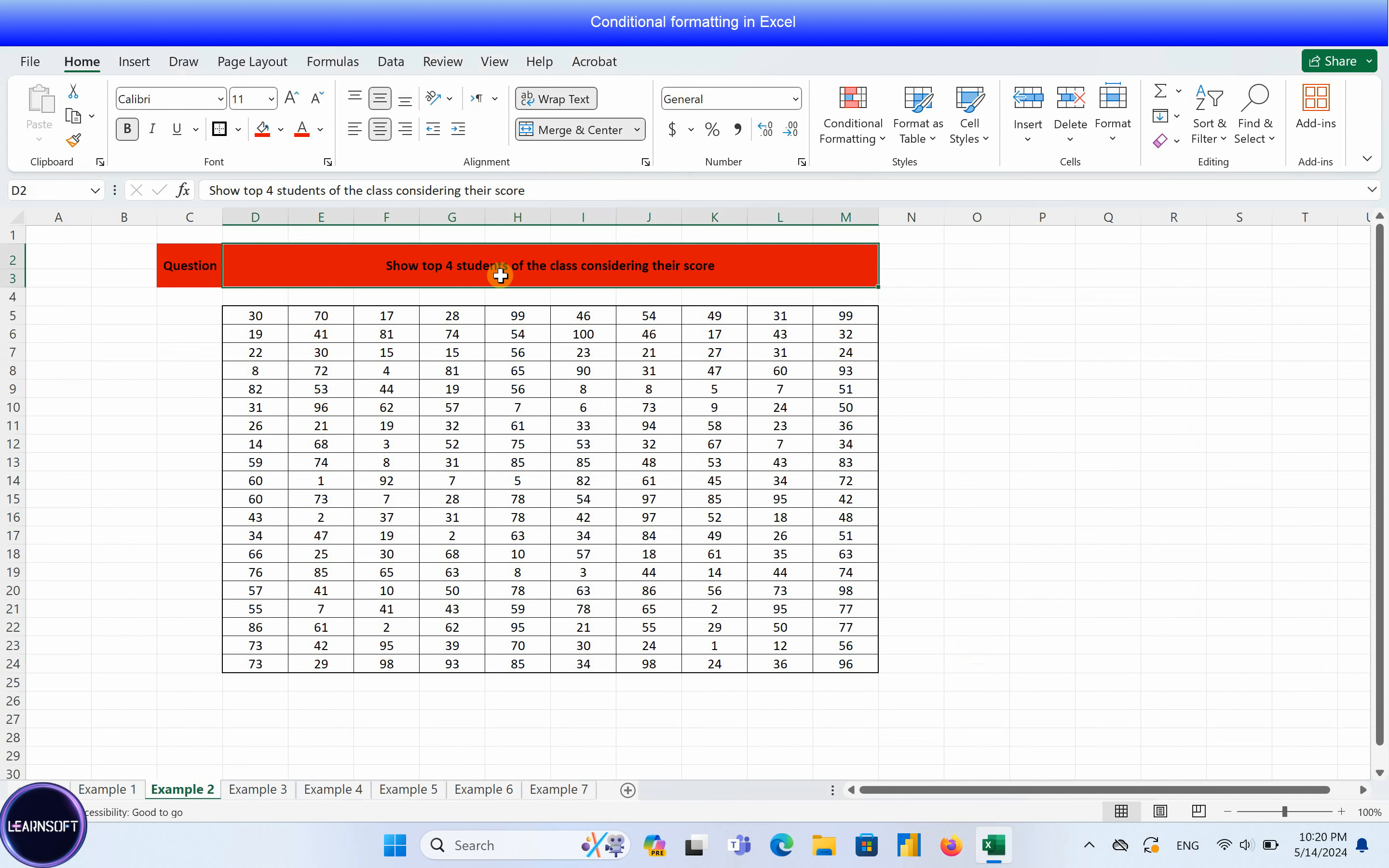
left_click_drag(245, 316, 837, 661)
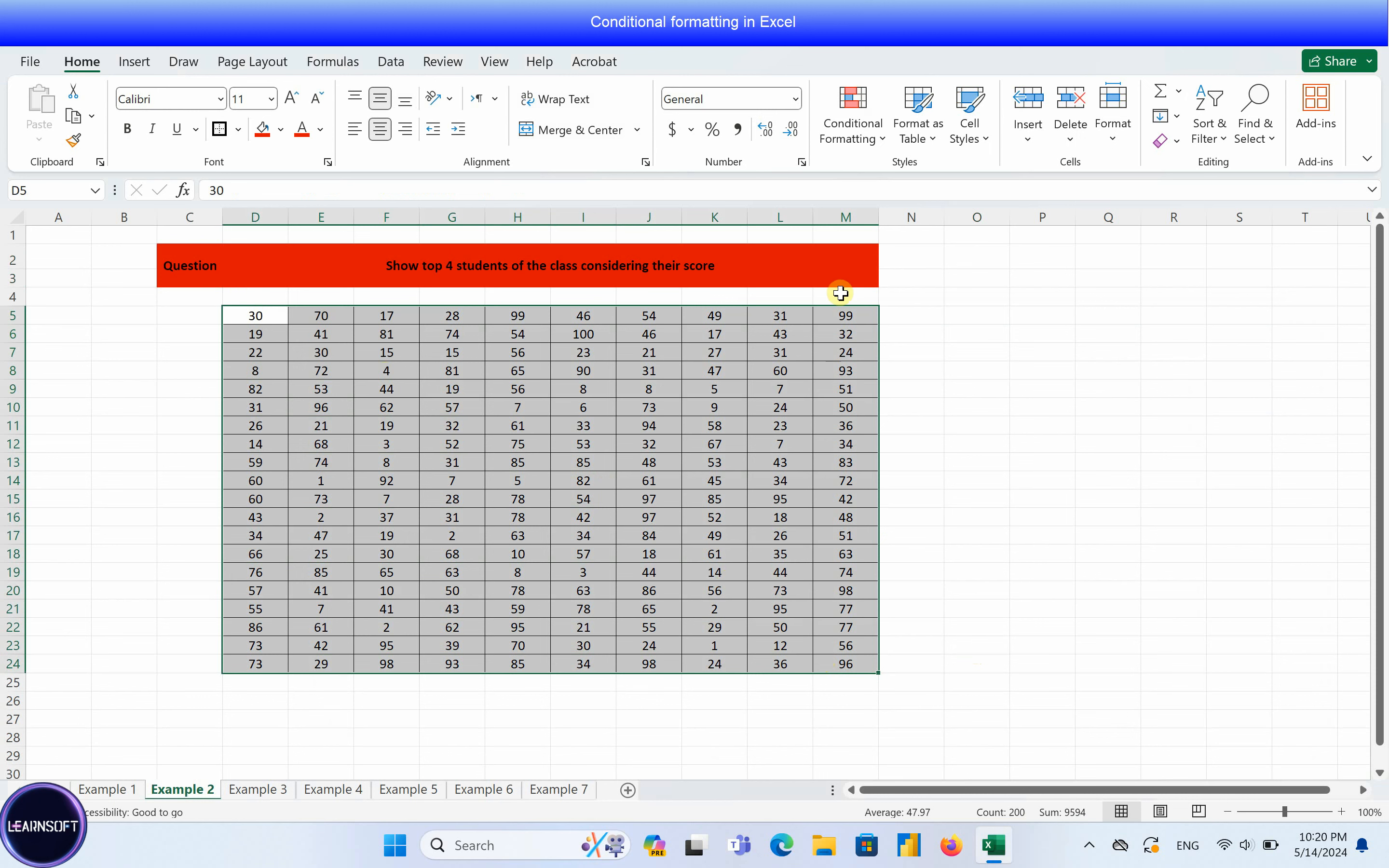
left_click(875, 140)
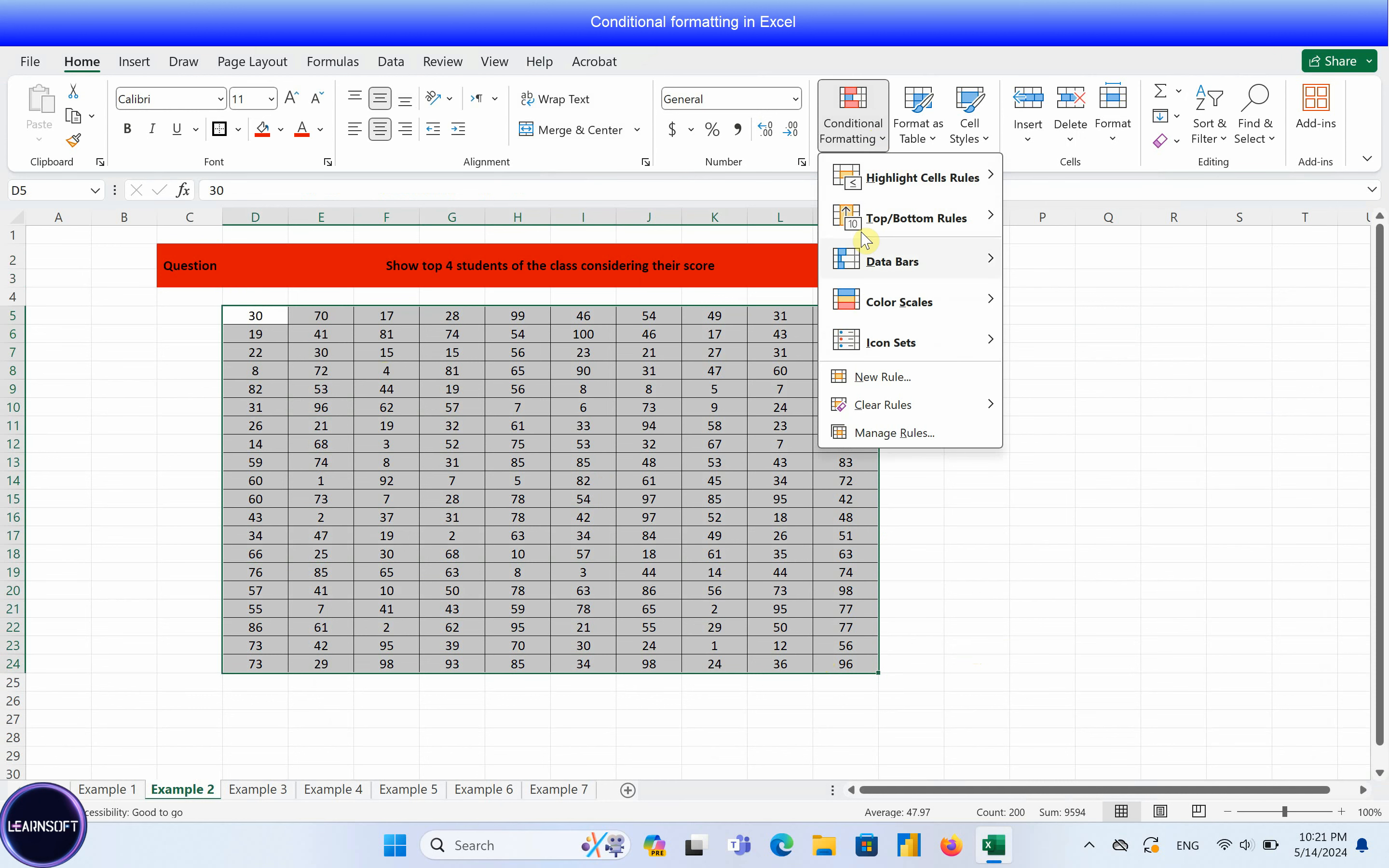
left_click(870, 377)
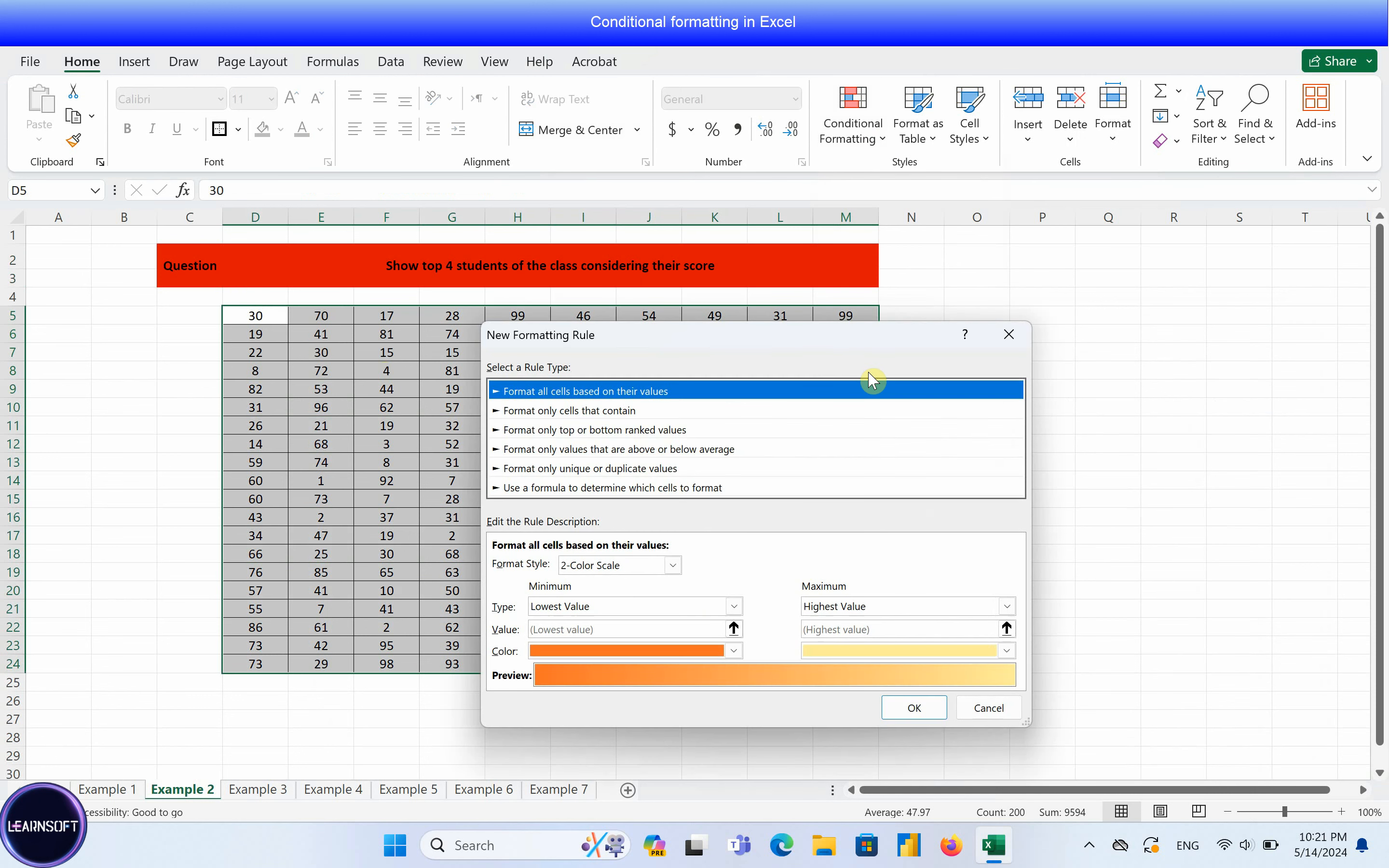
left_click_drag(813, 343, 1043, 364)
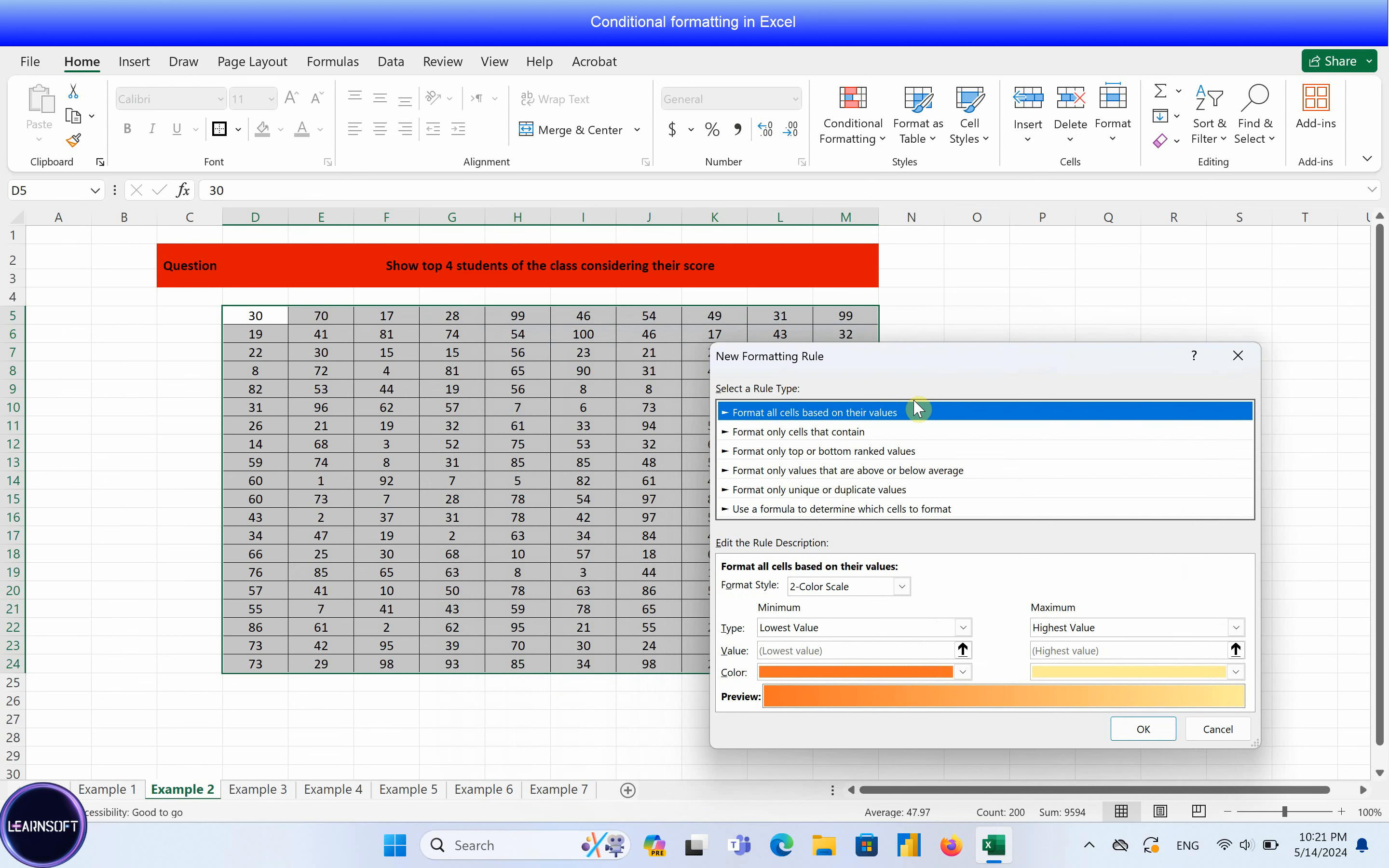
Step: Set the rule to format only top or bottom ranked values, using the Top 4
left_click(877, 453)
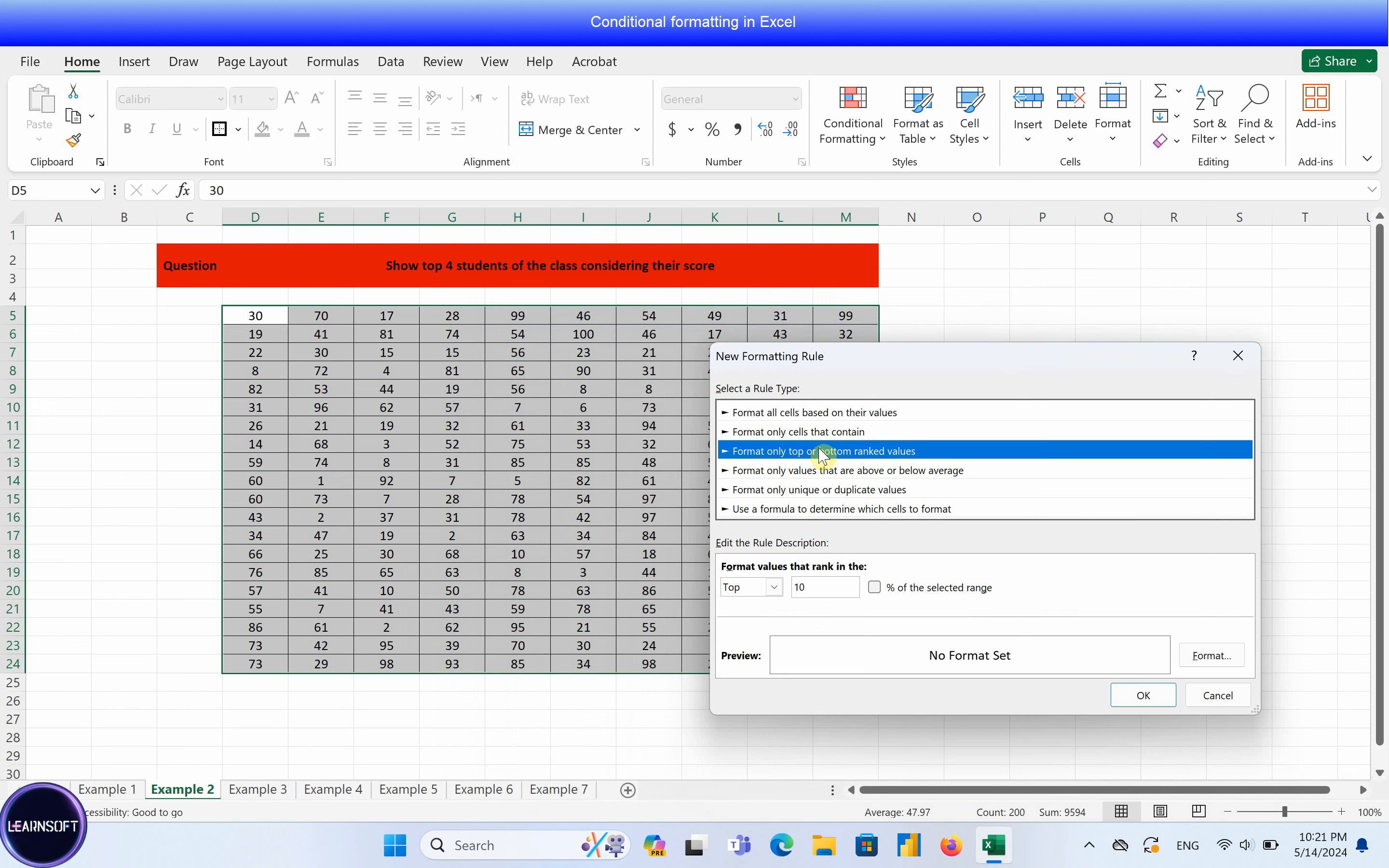
left_click(774, 589)
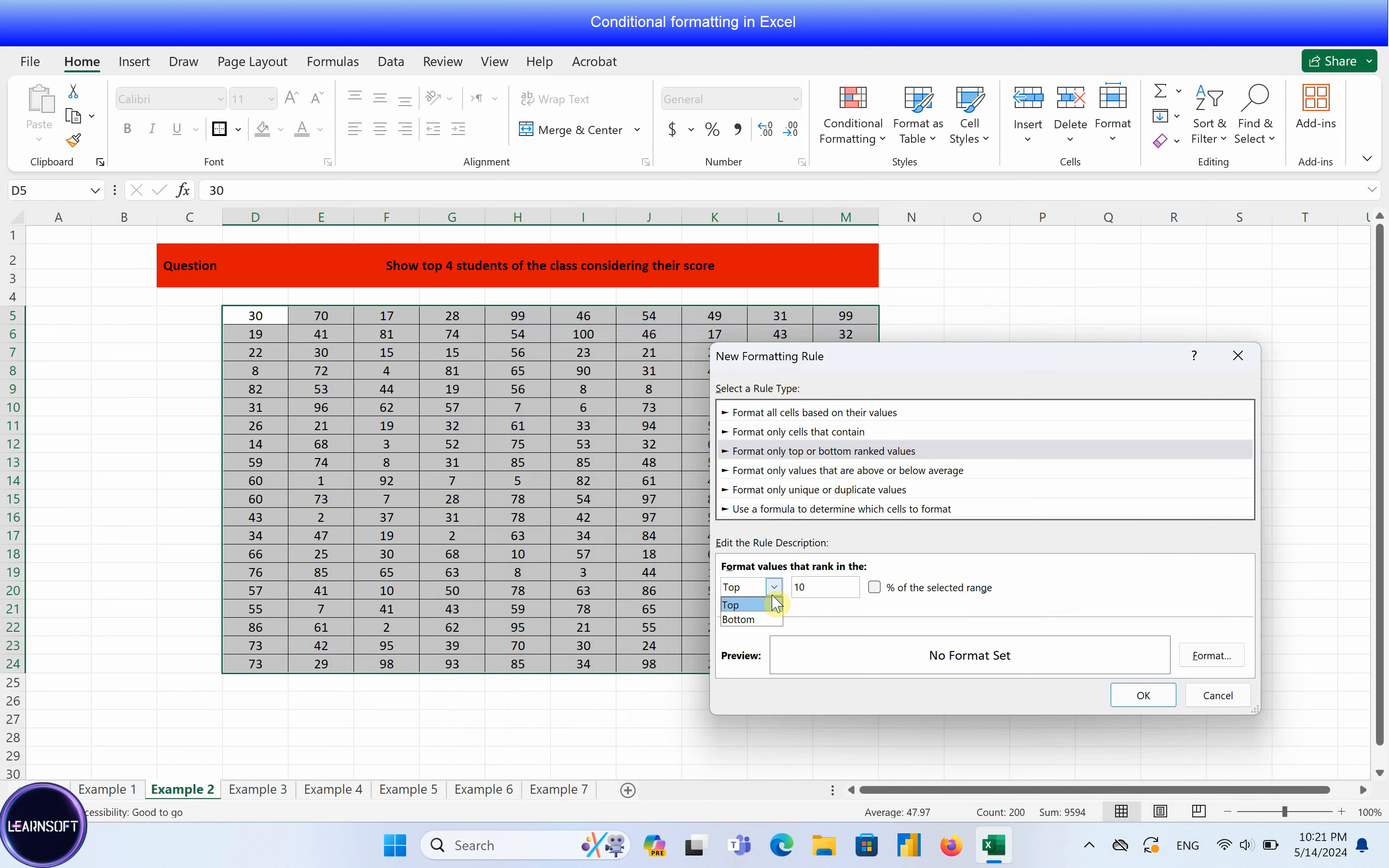
left_click(768, 607)
double_click(794, 589)
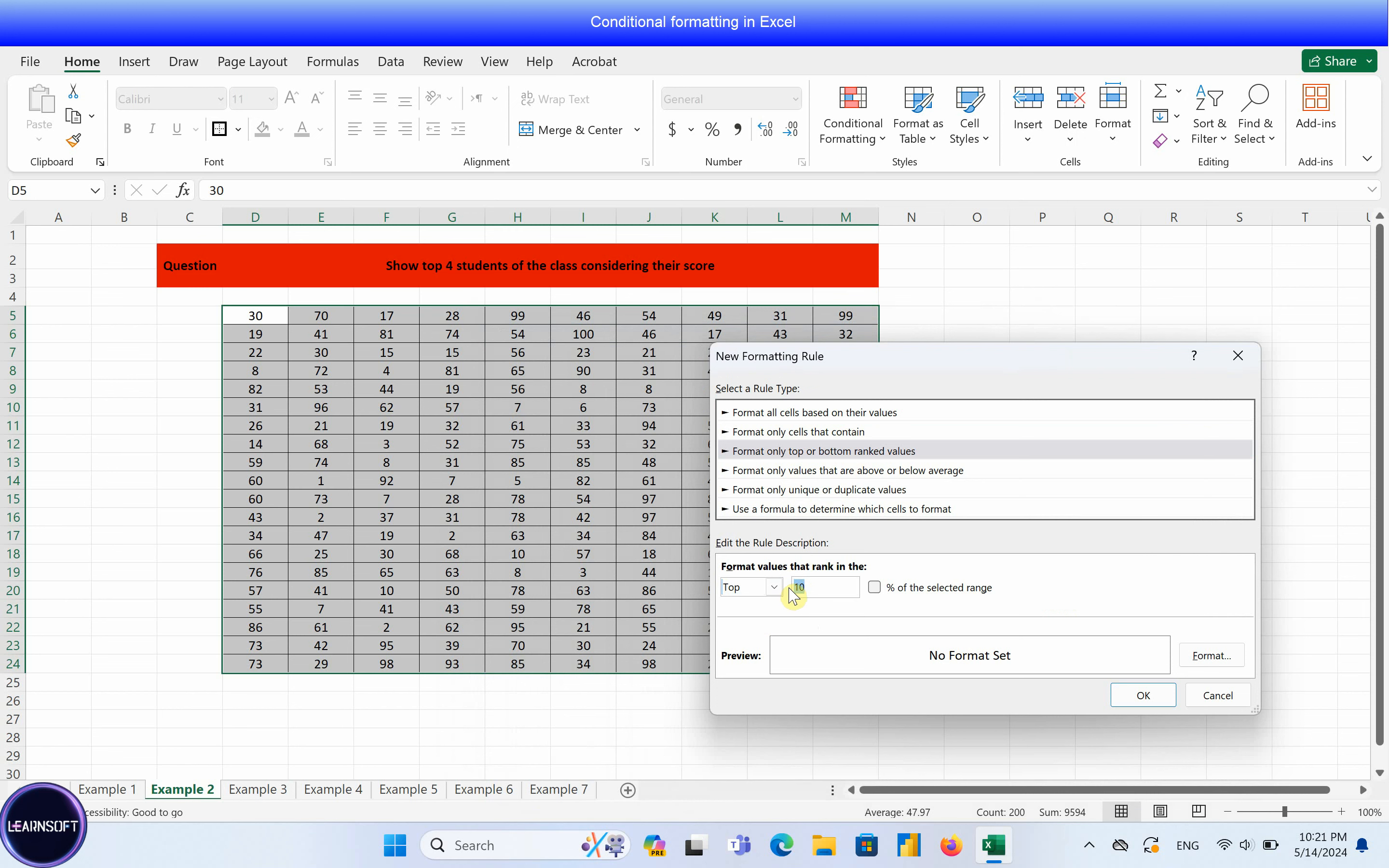
type("4")
Step: Give the top 4 rule a standard yellow fill, apply it and deselect the score table
left_click(1199, 662)
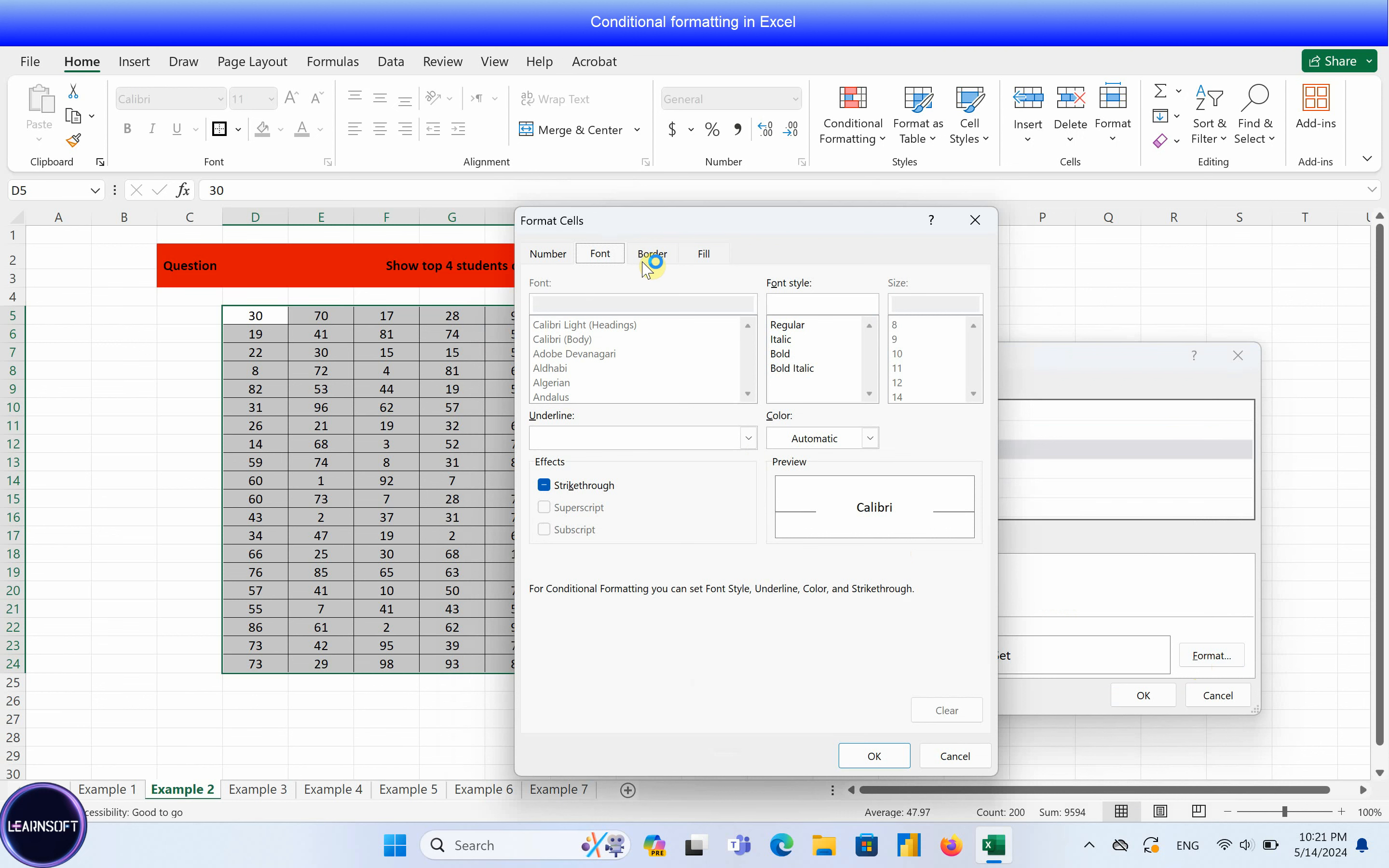
left_click(704, 259)
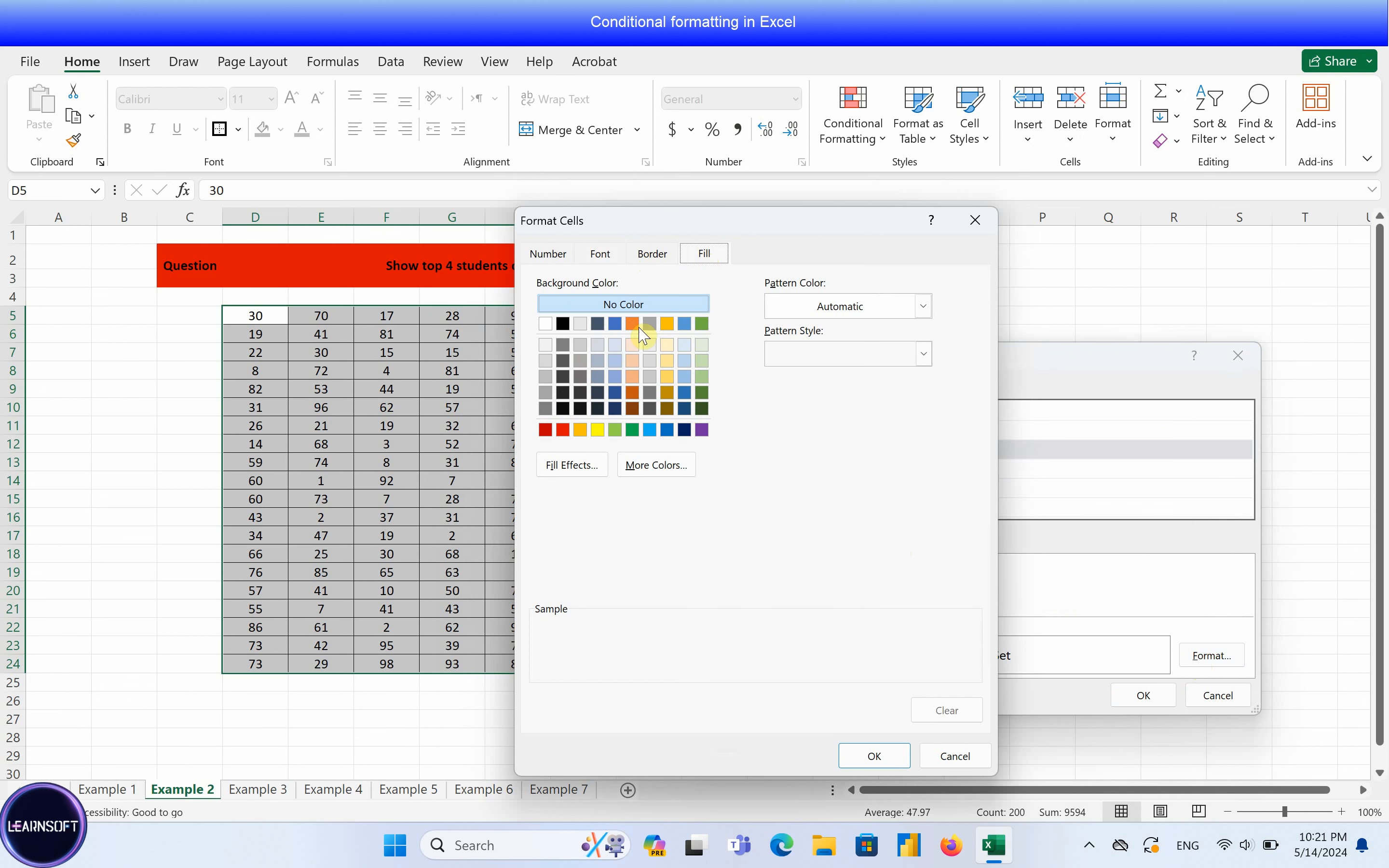
left_click(598, 429)
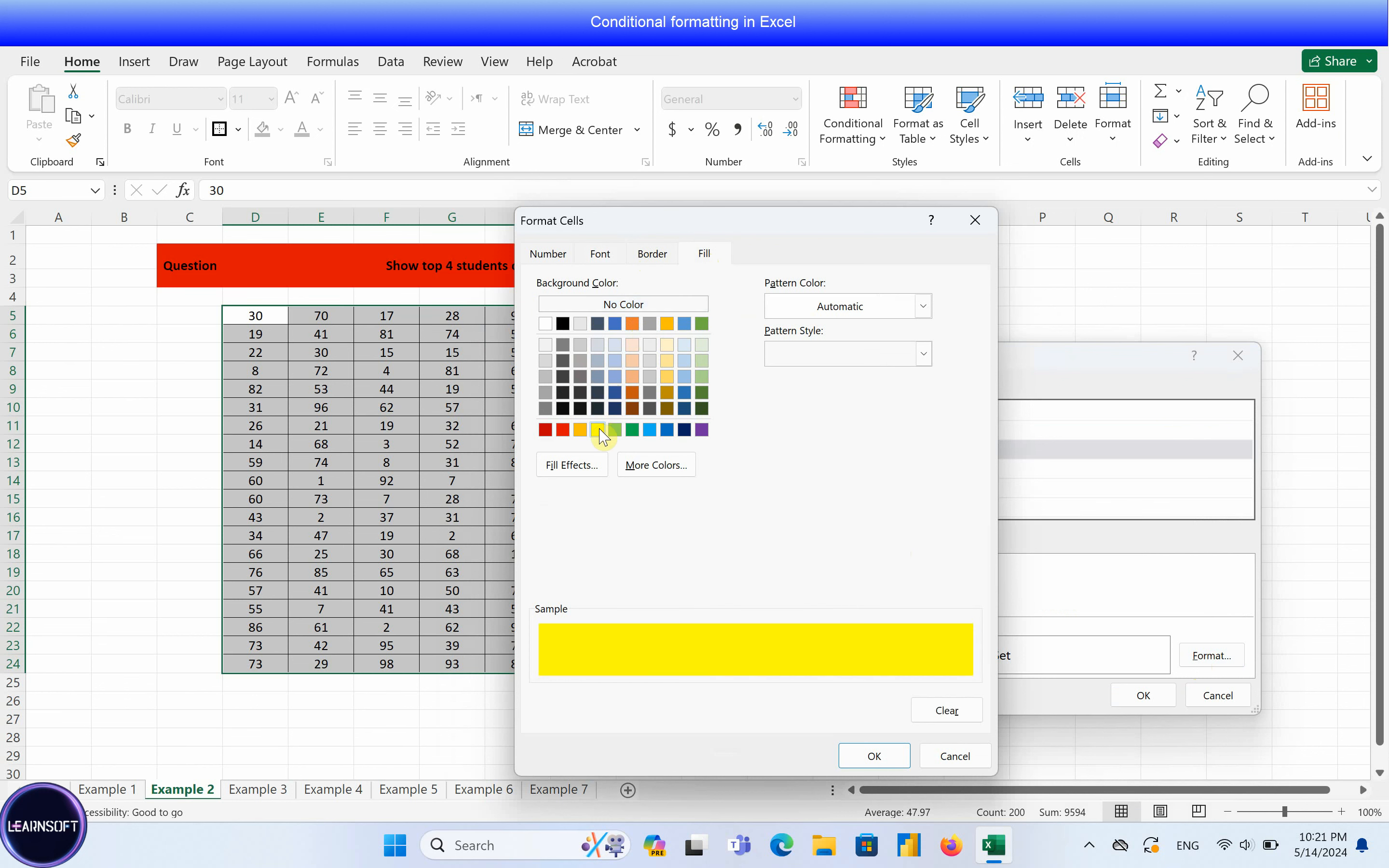
left_click(874, 757)
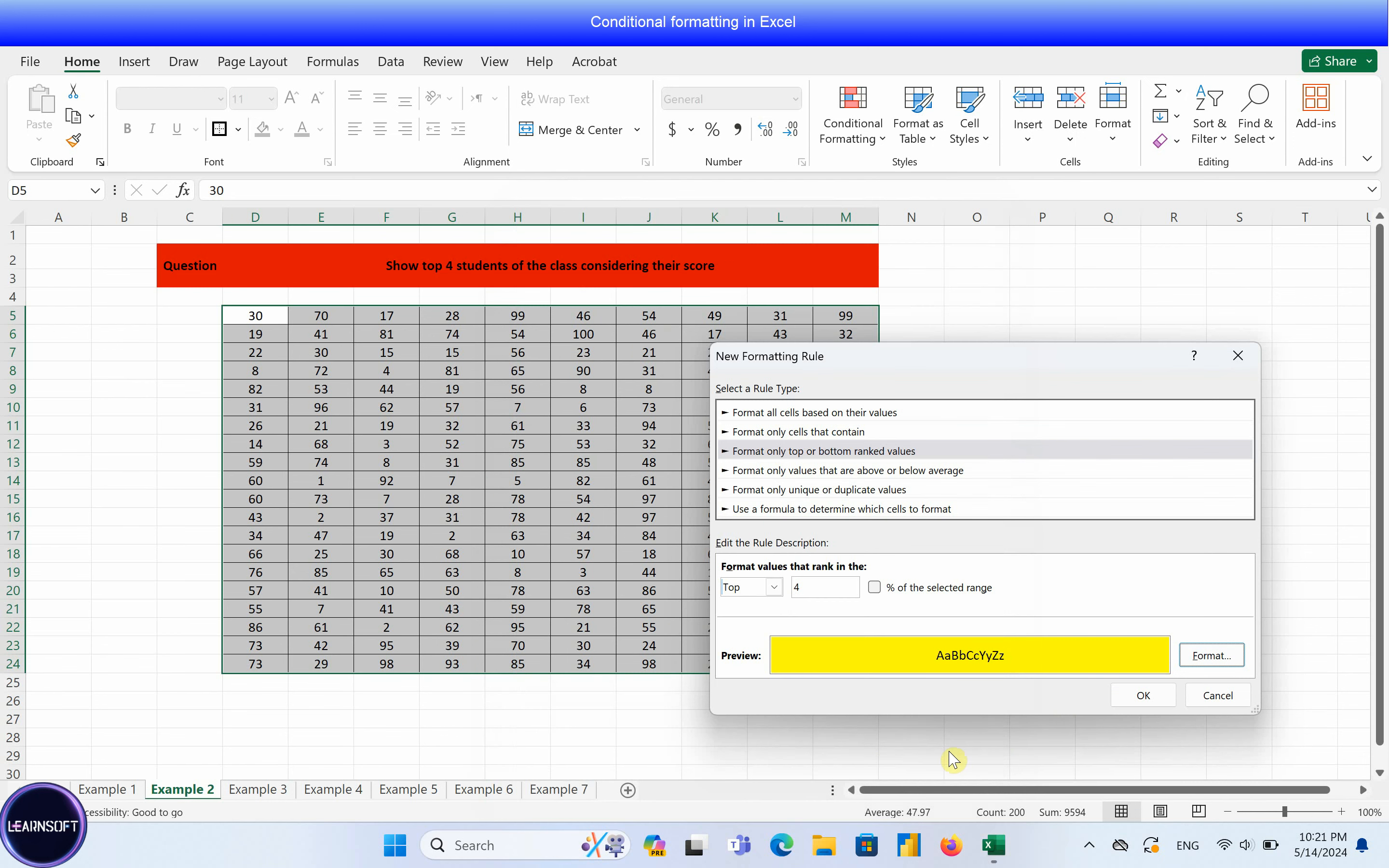
left_click(1143, 696)
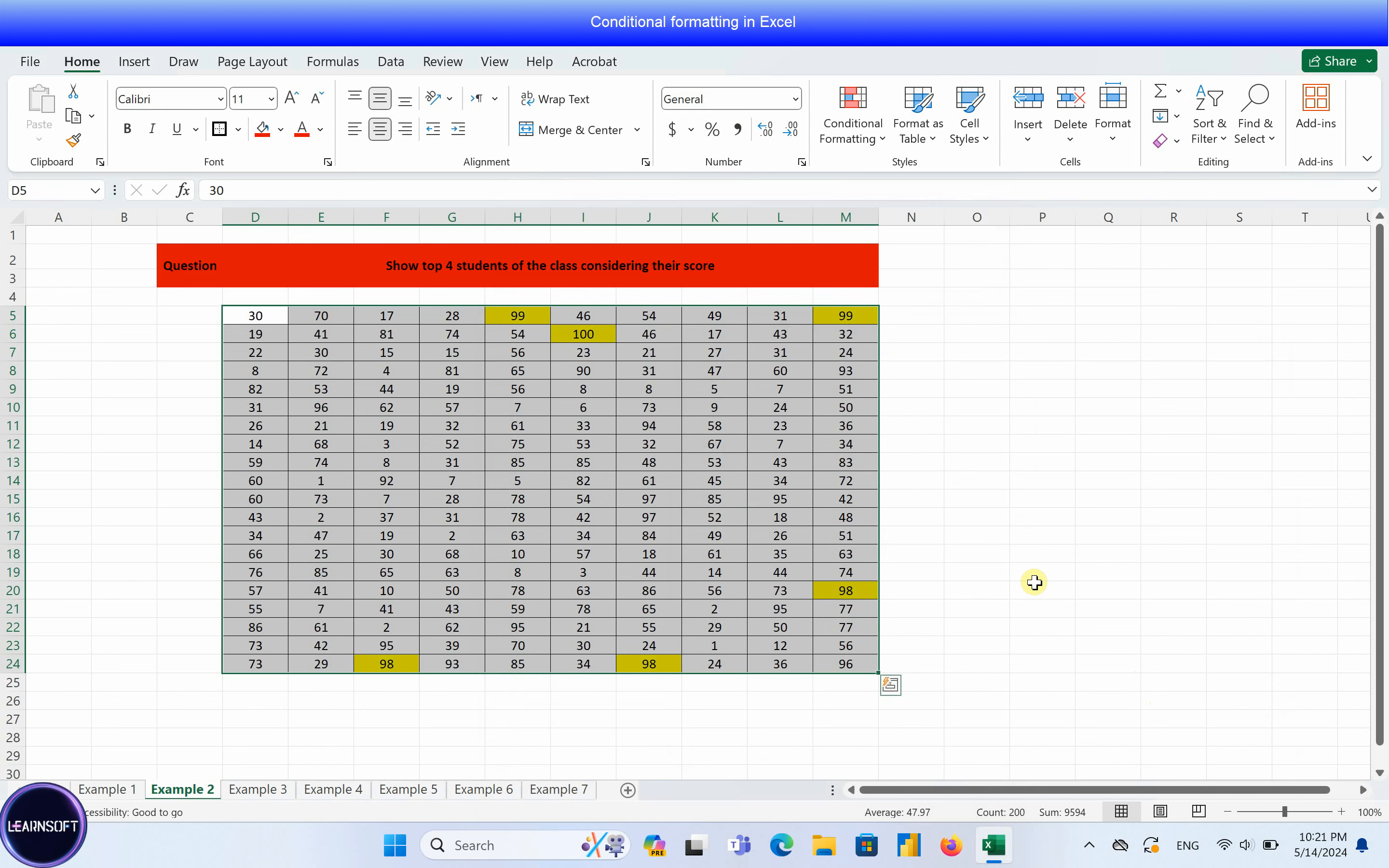
left_click(1033, 583)
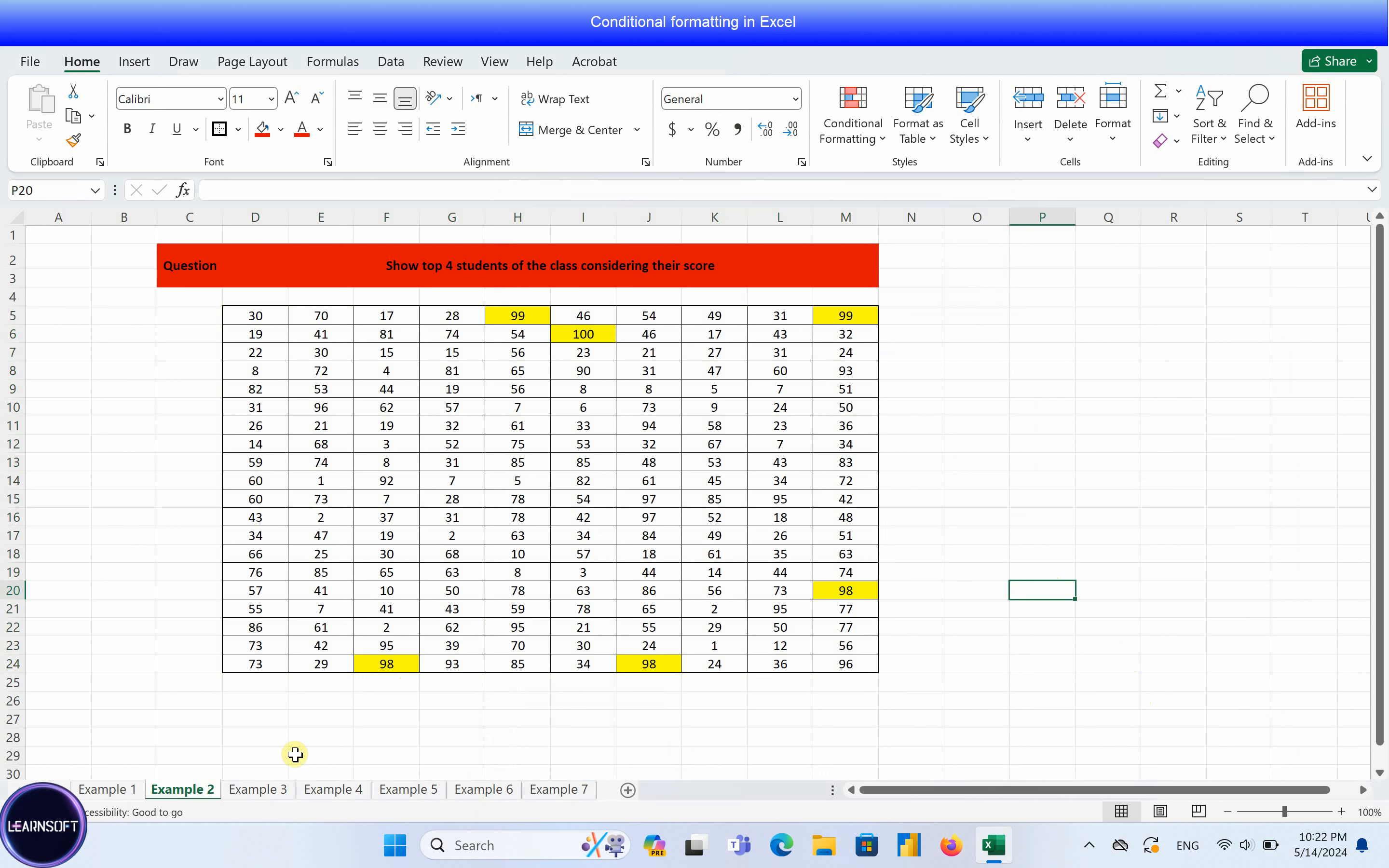
Step: On the Example 3 sheet, start a new rule for the scores in D5:M24 that formats values above the average
left_click(270, 791)
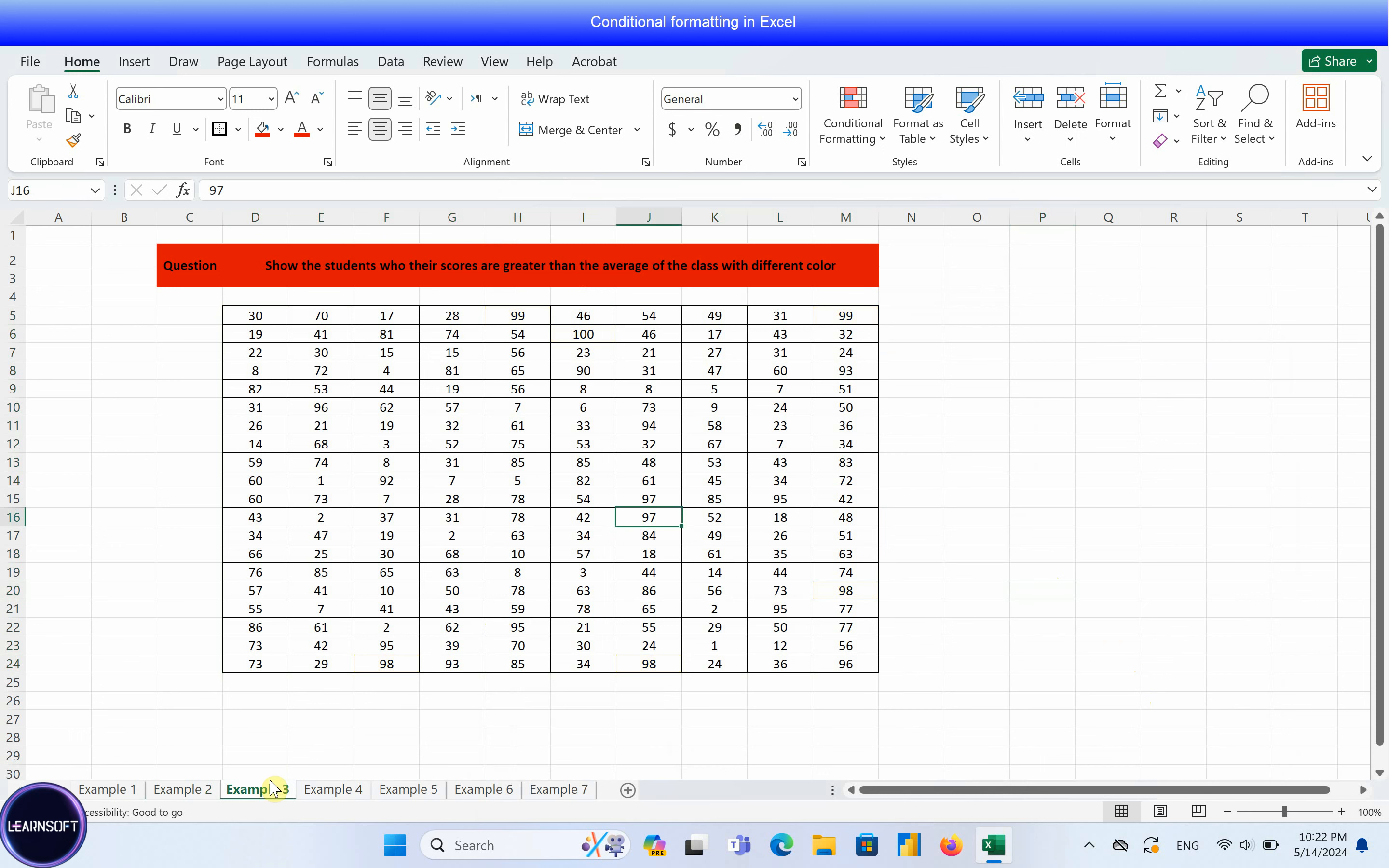
left_click(253, 319)
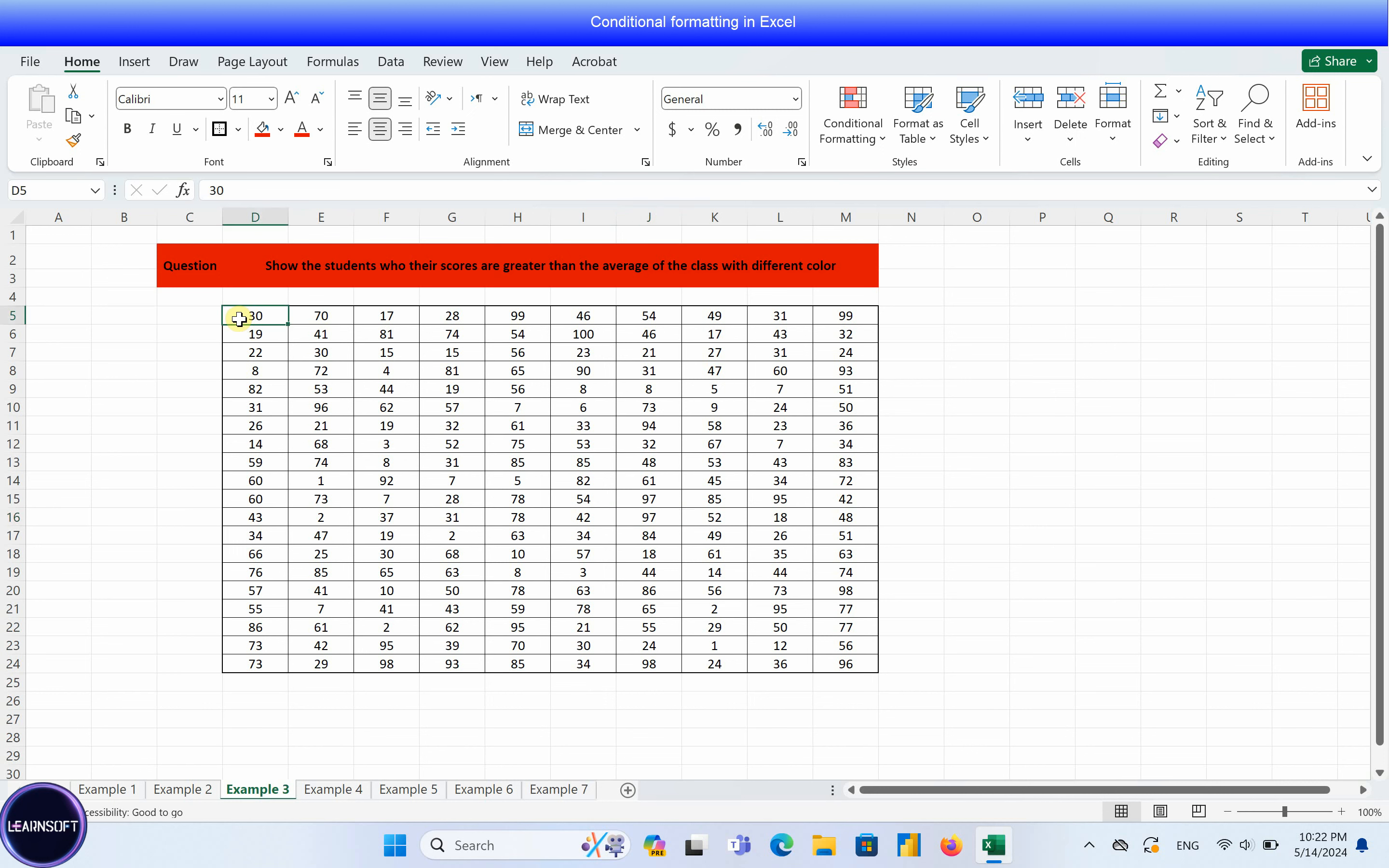
left_click_drag(239, 319, 831, 654)
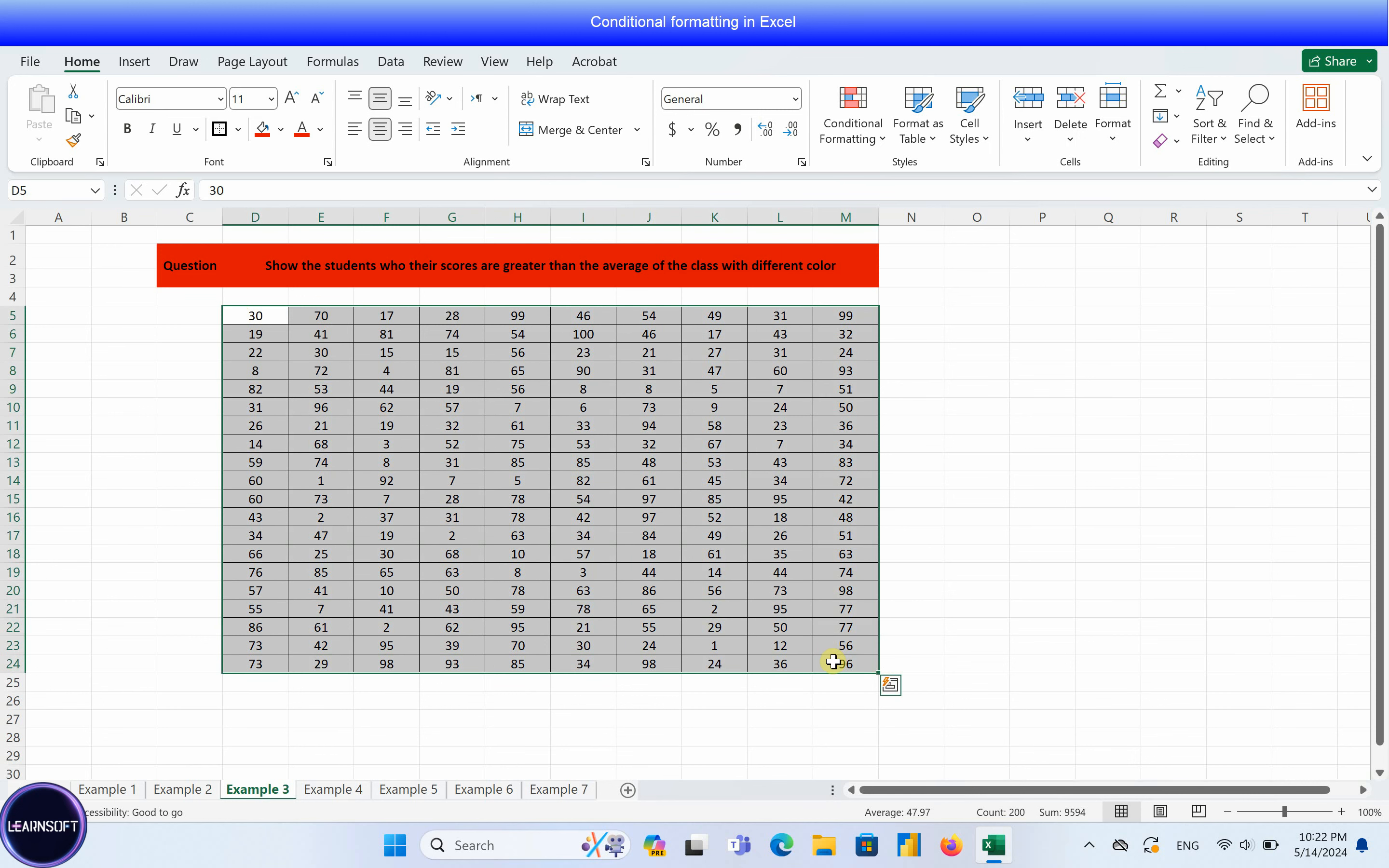
left_click(881, 142)
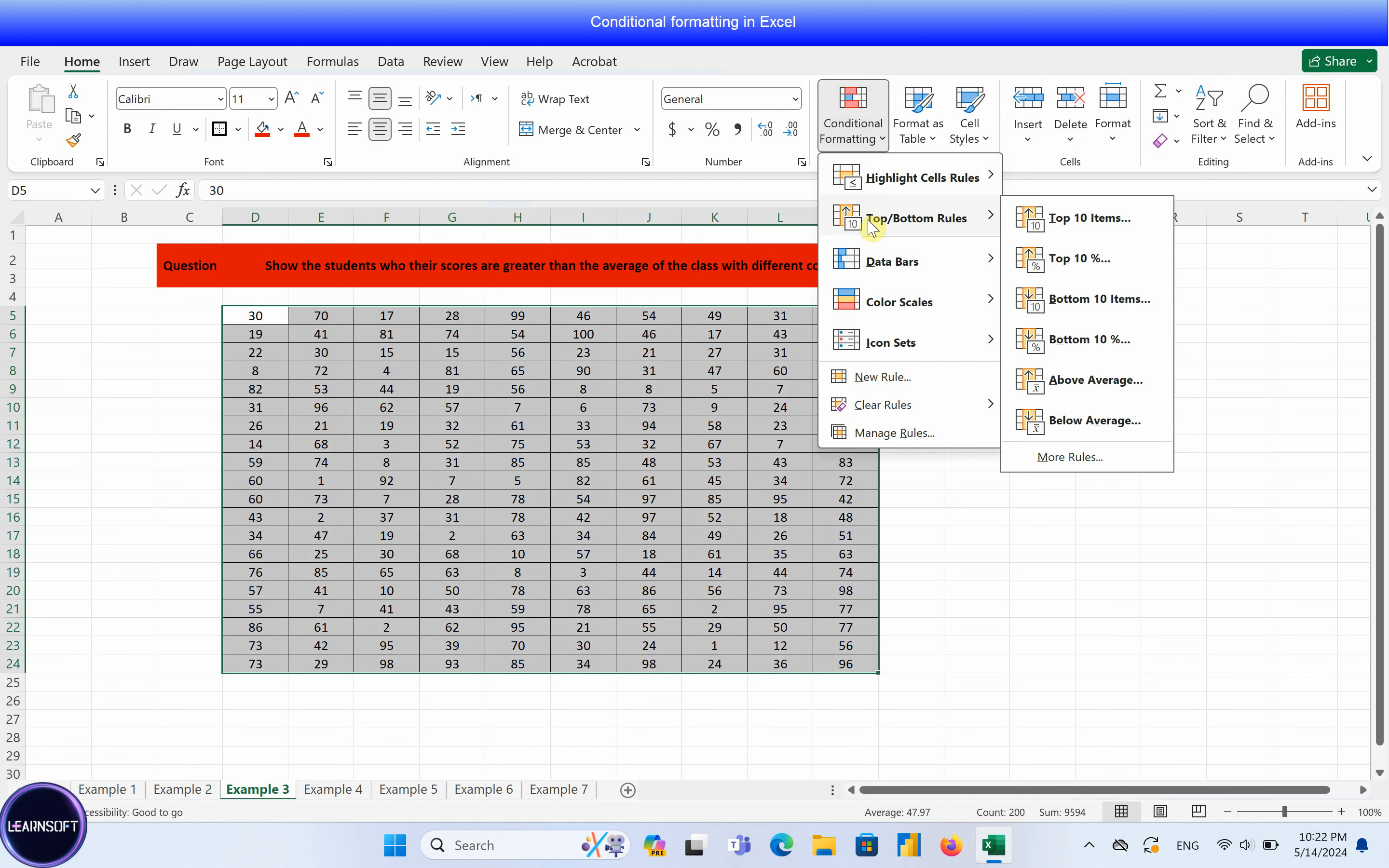
left_click(882, 377)
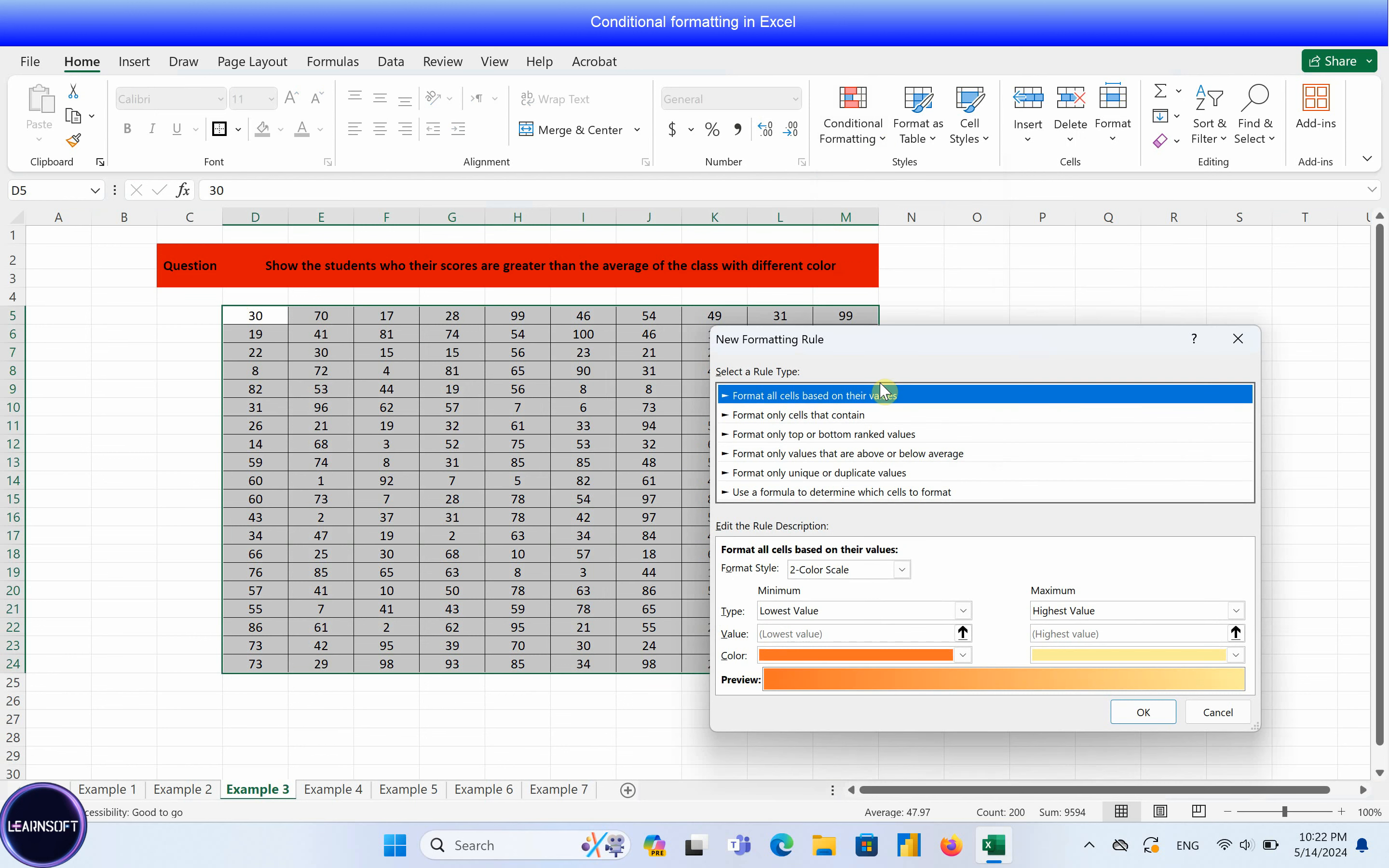
left_click_drag(895, 345, 810, 387)
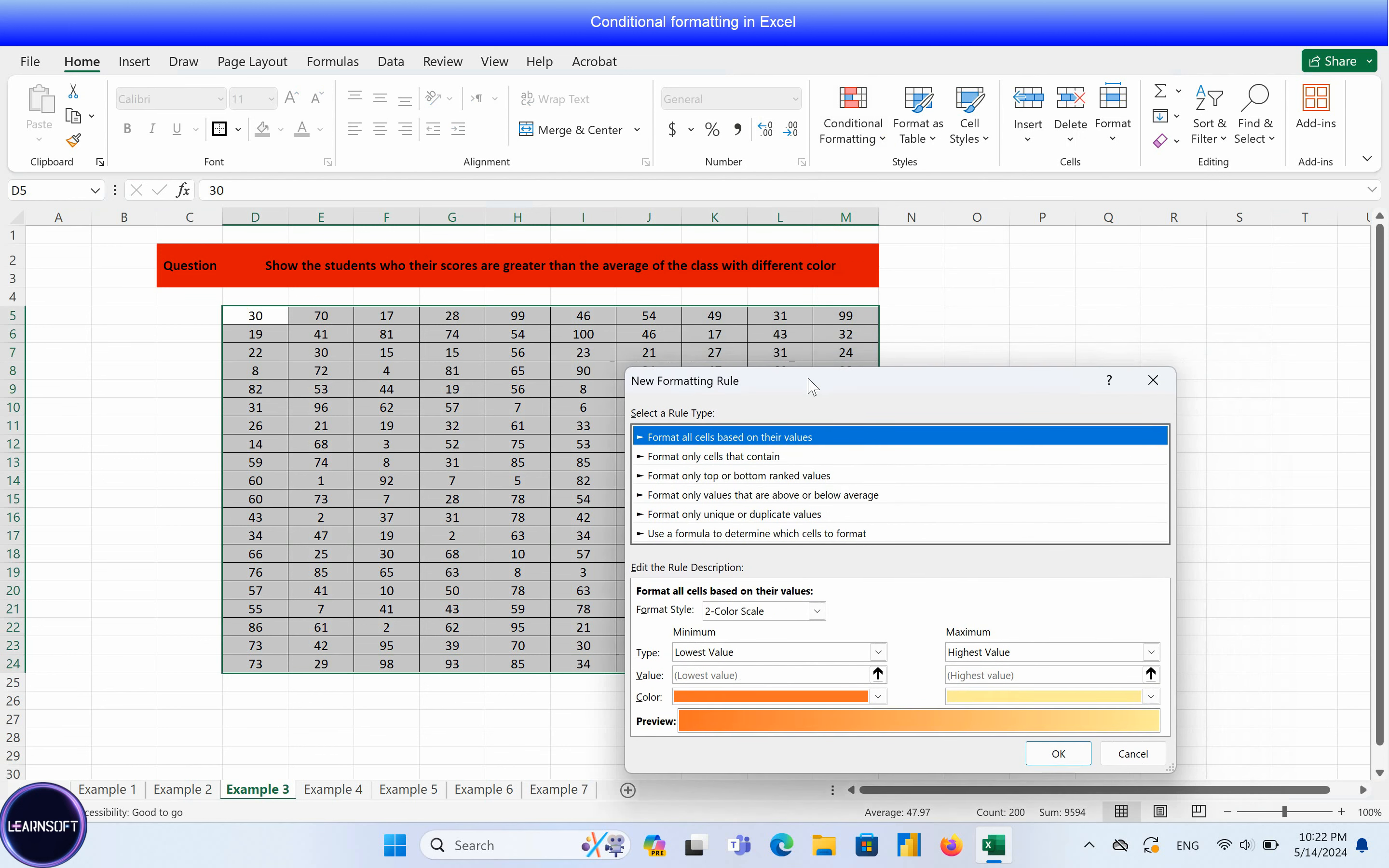
left_click(791, 497)
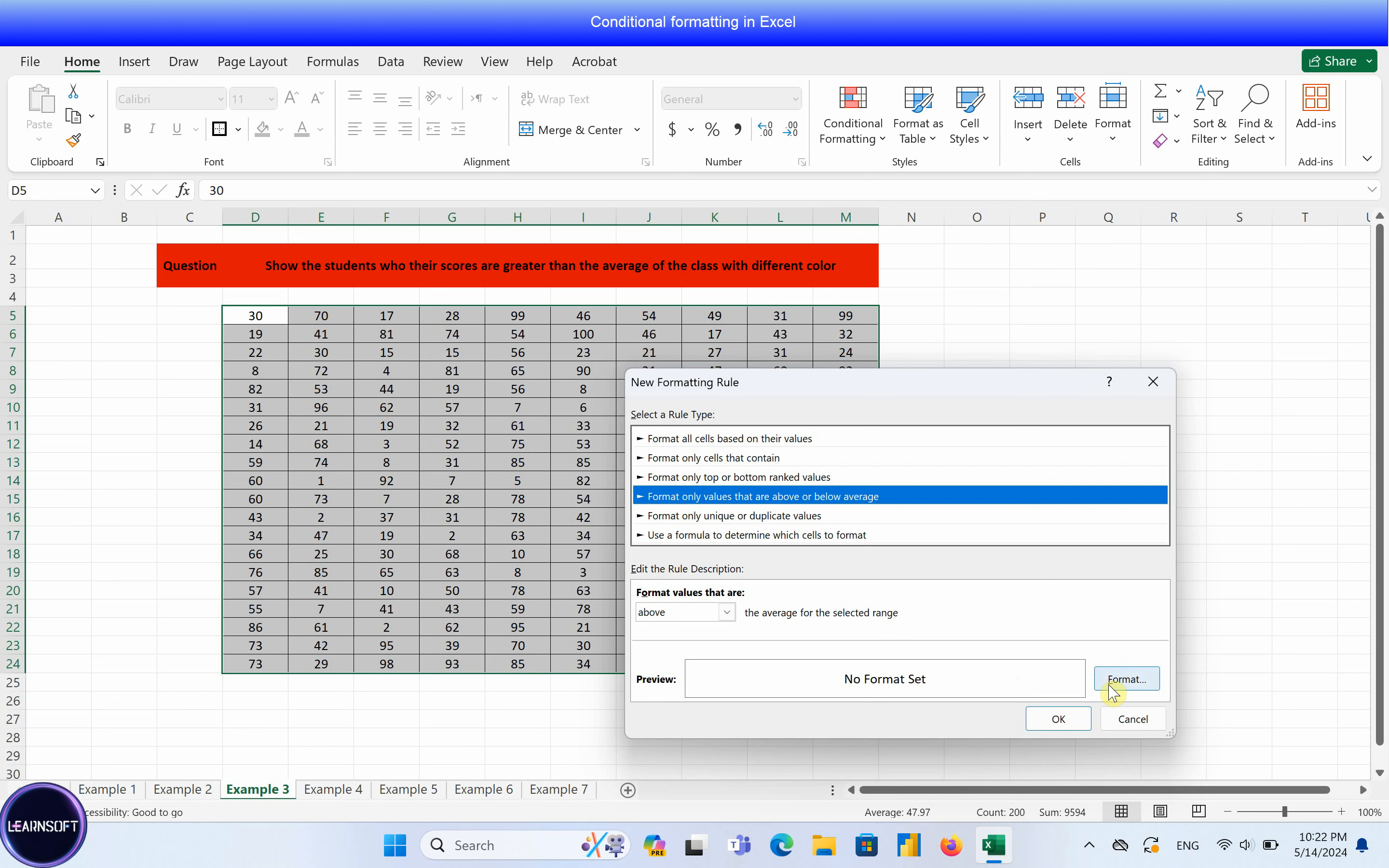
Step: Give the above-average rule a standard red fill, apply it and deselect the score table
left_click(1125, 680)
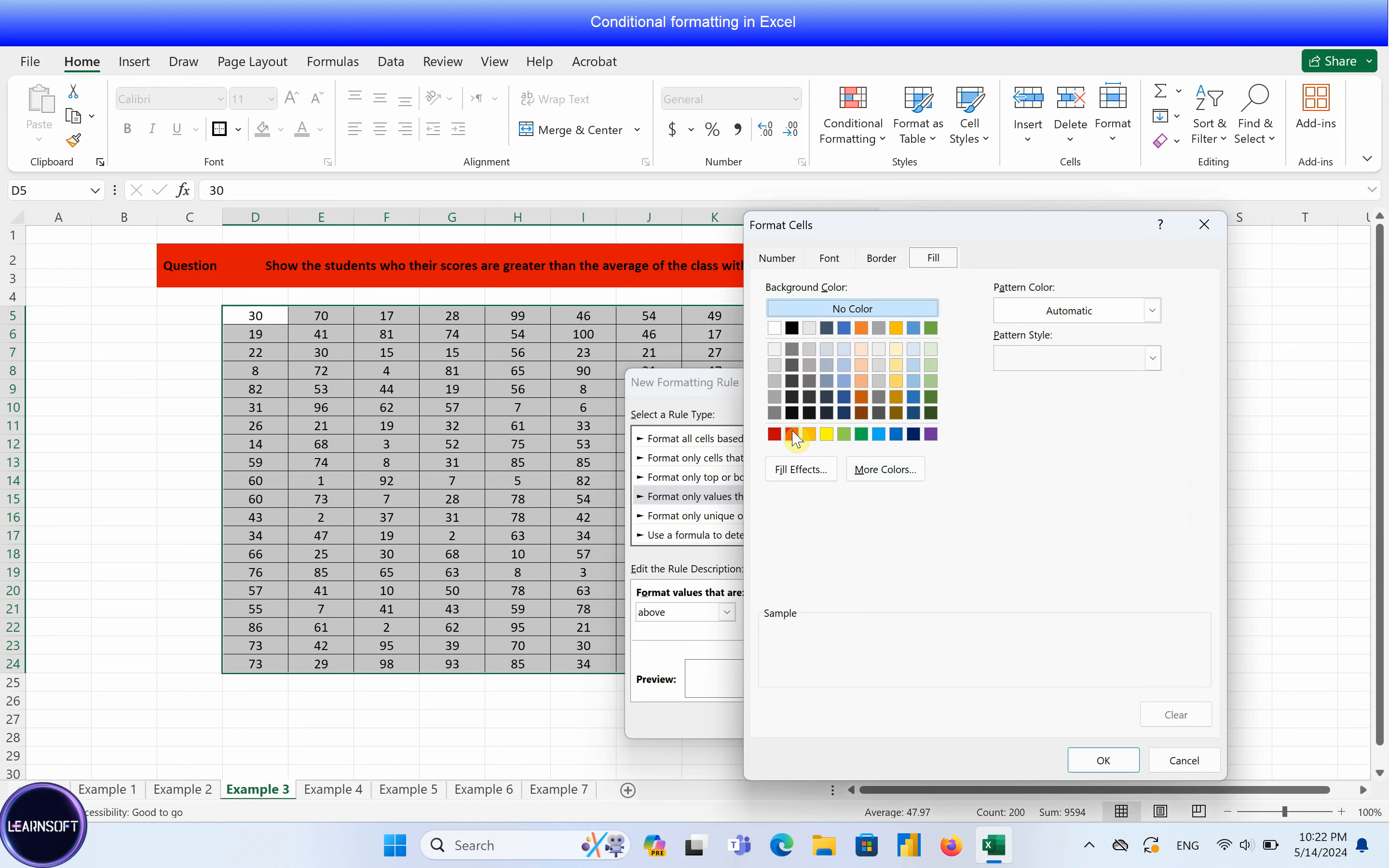
left_click(794, 435)
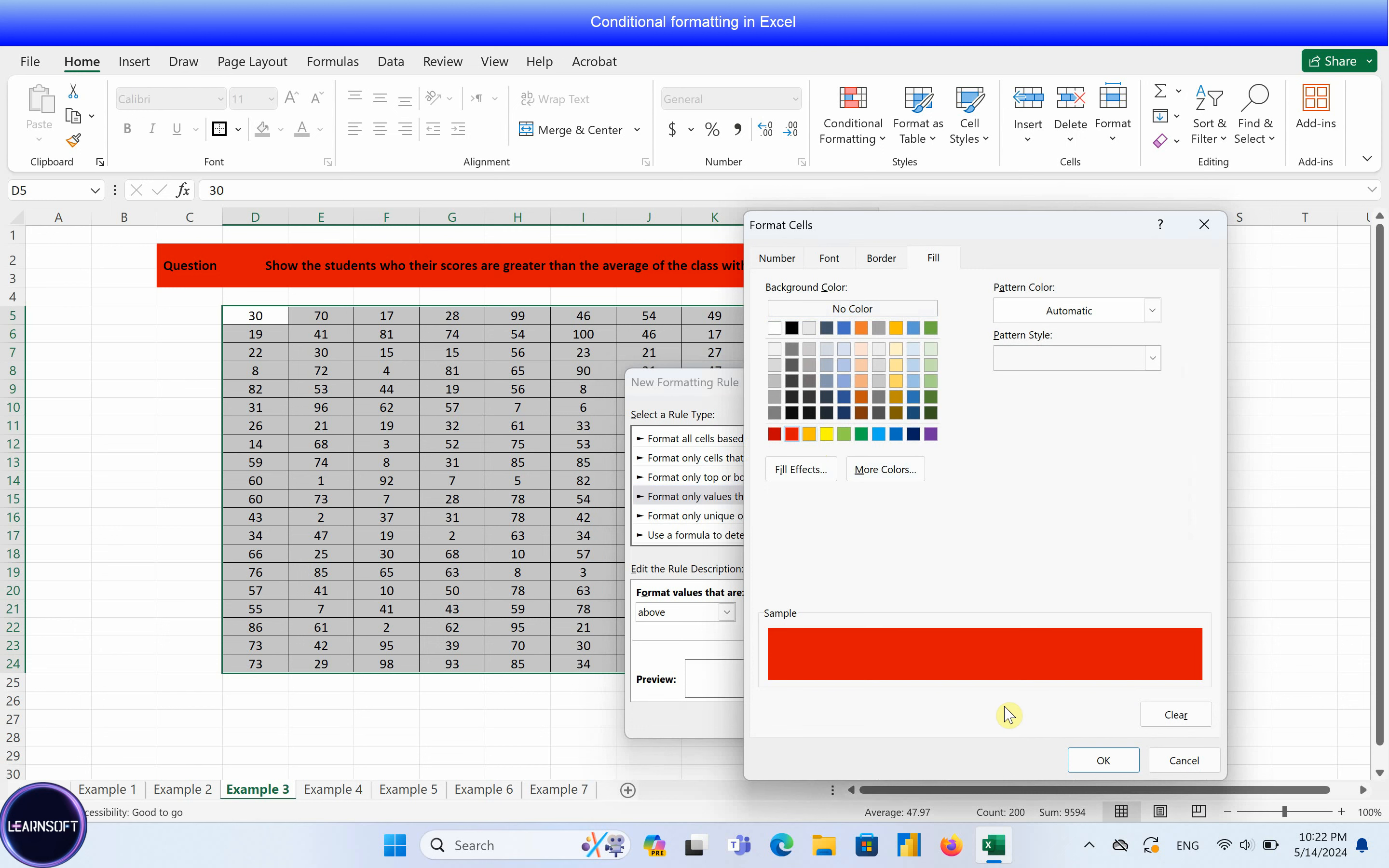
left_click(1097, 762)
left_click(1079, 723)
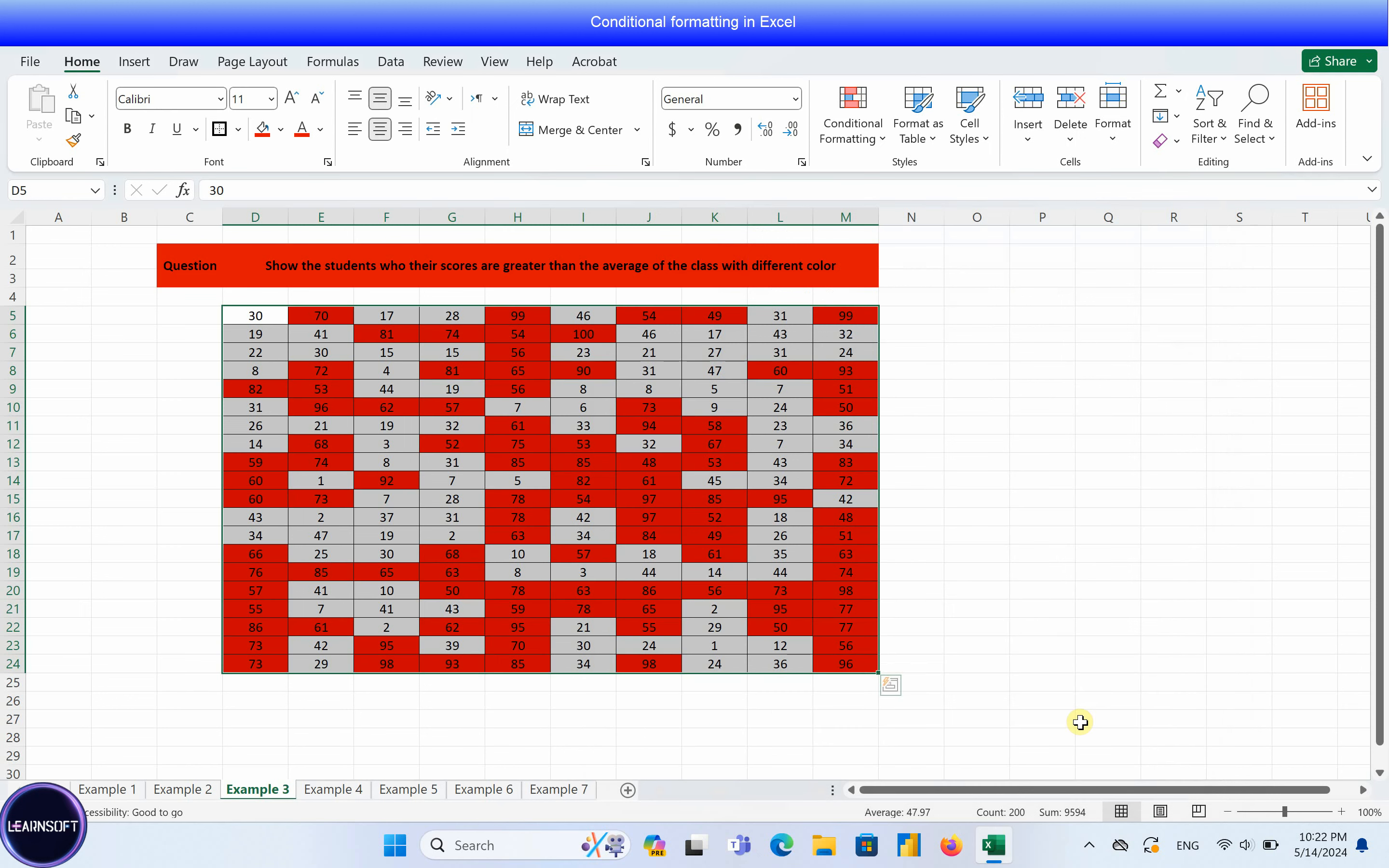
left_click(967, 485)
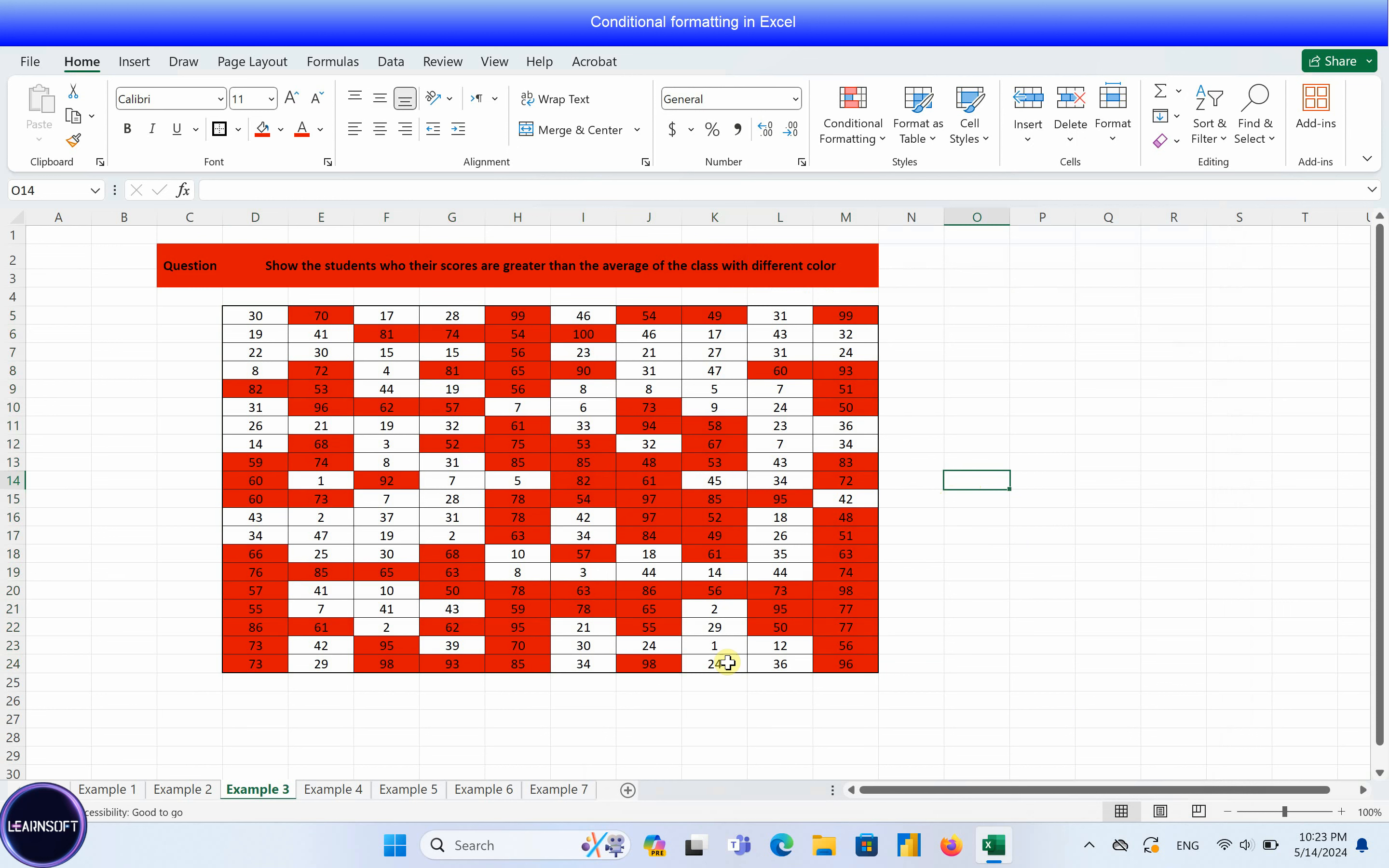
Step: On the Example 4 sheet, start a new rule for the scores in D5:M24 that formats all duplicate values
left_click(361, 792)
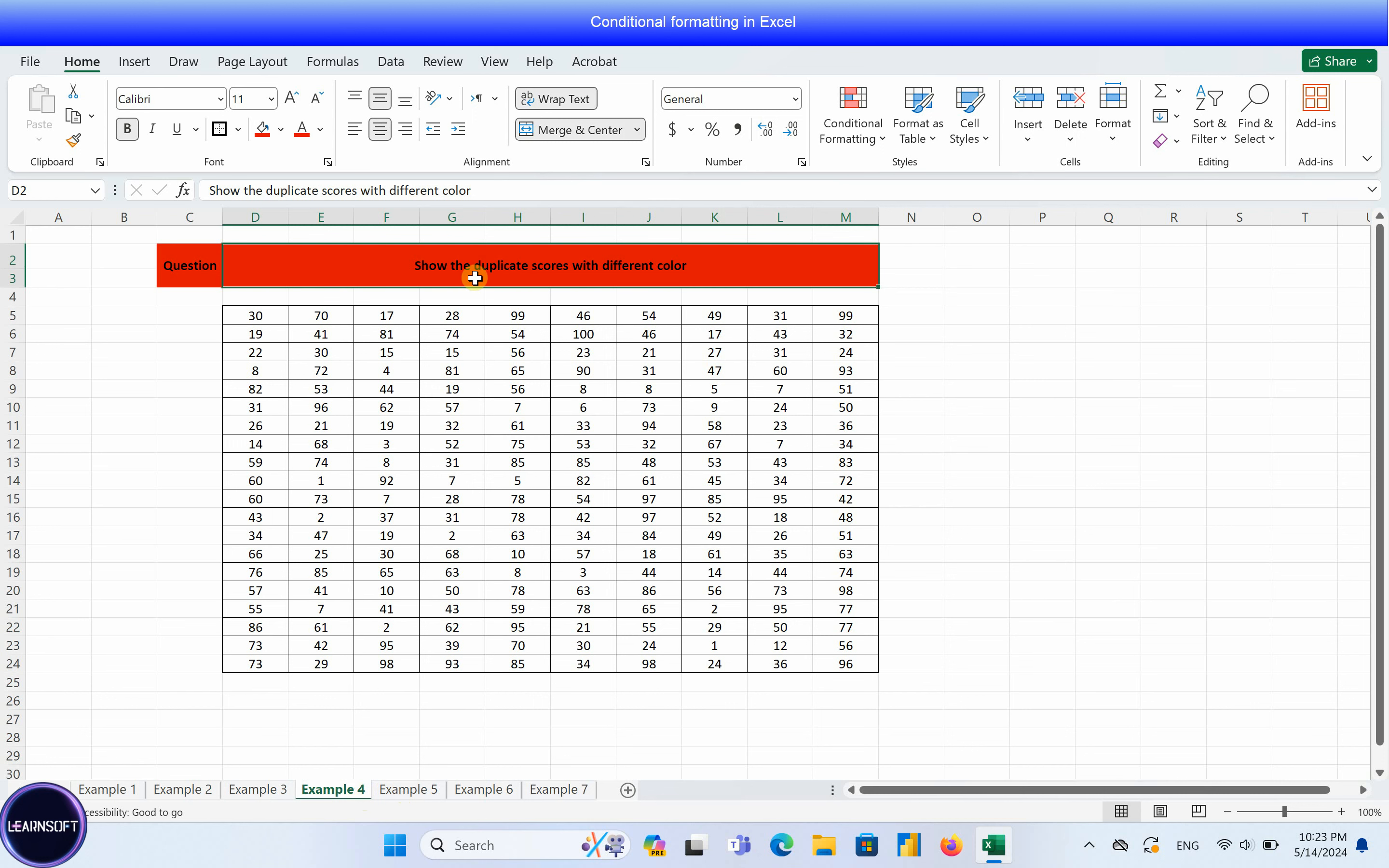
left_click(256, 314)
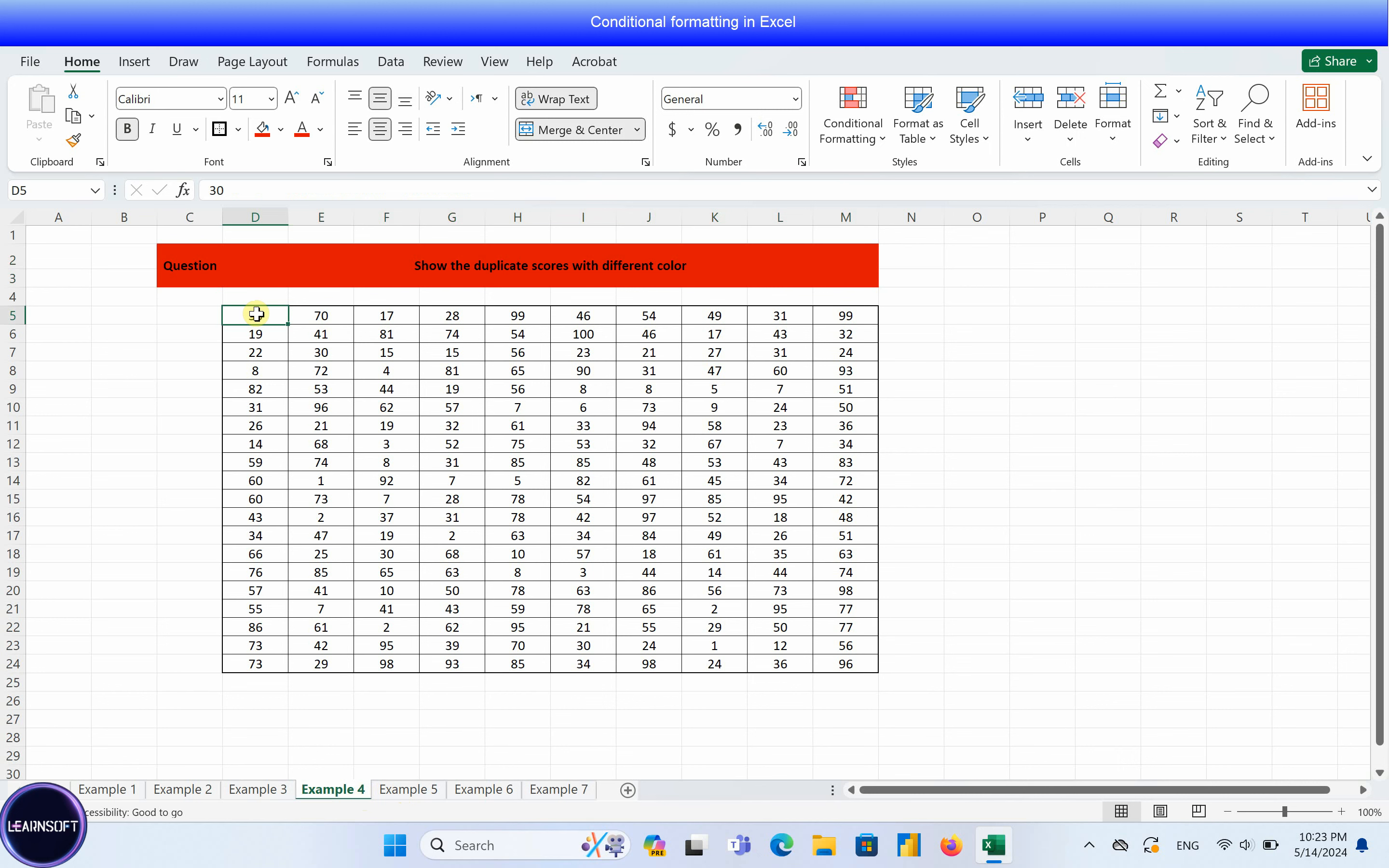
left_click_drag(256, 314, 837, 662)
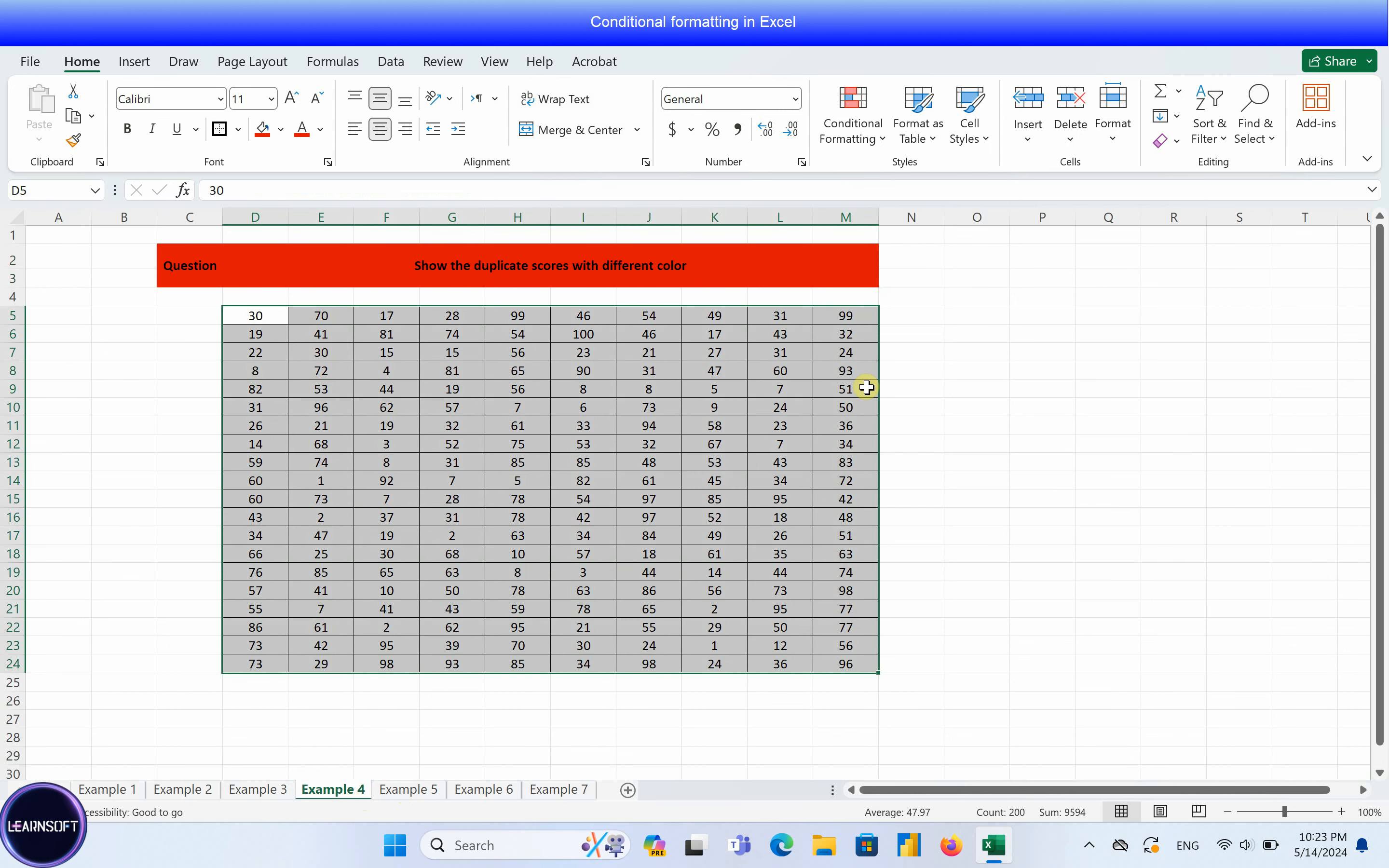
left_click(861, 149)
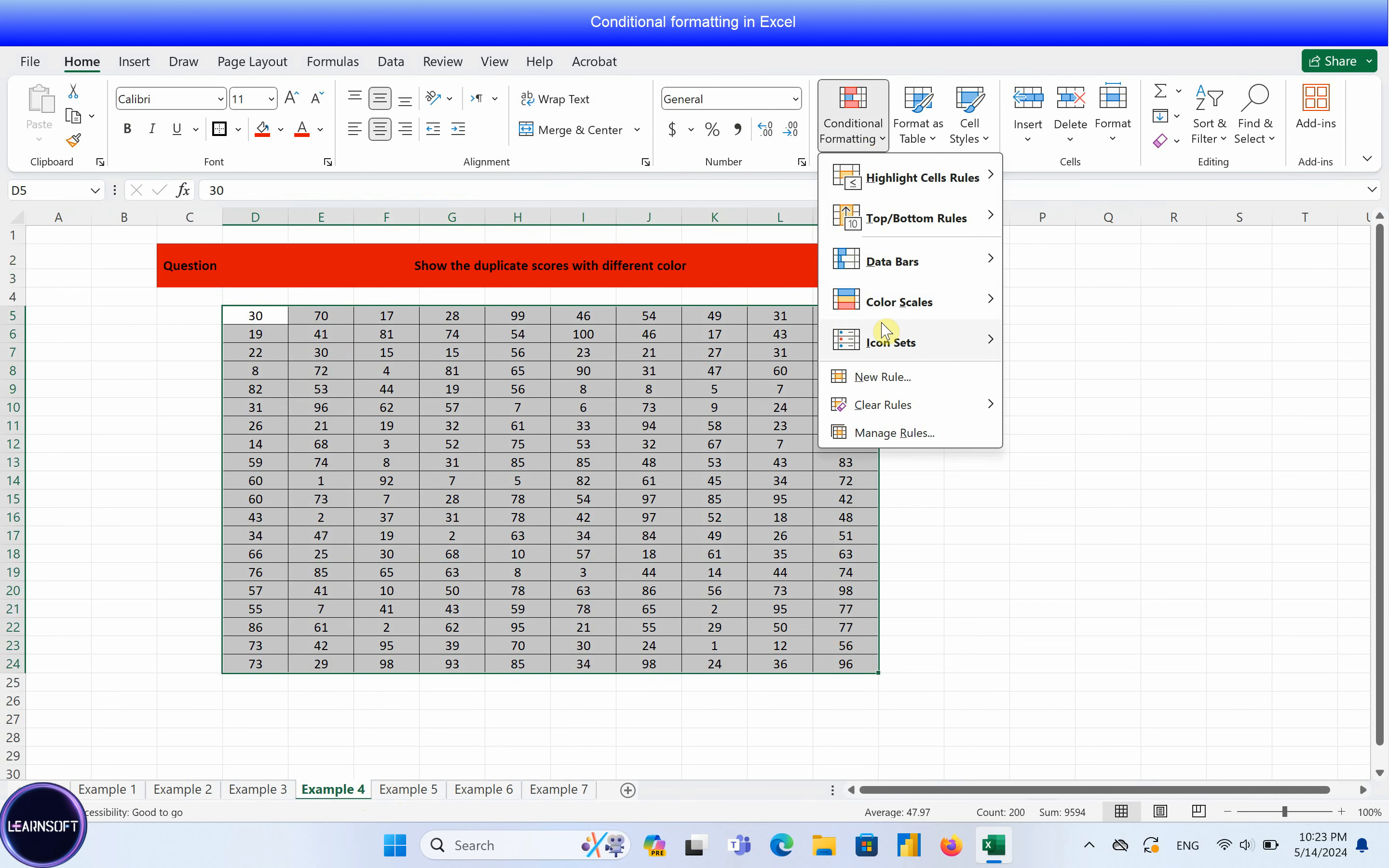
left_click(884, 381)
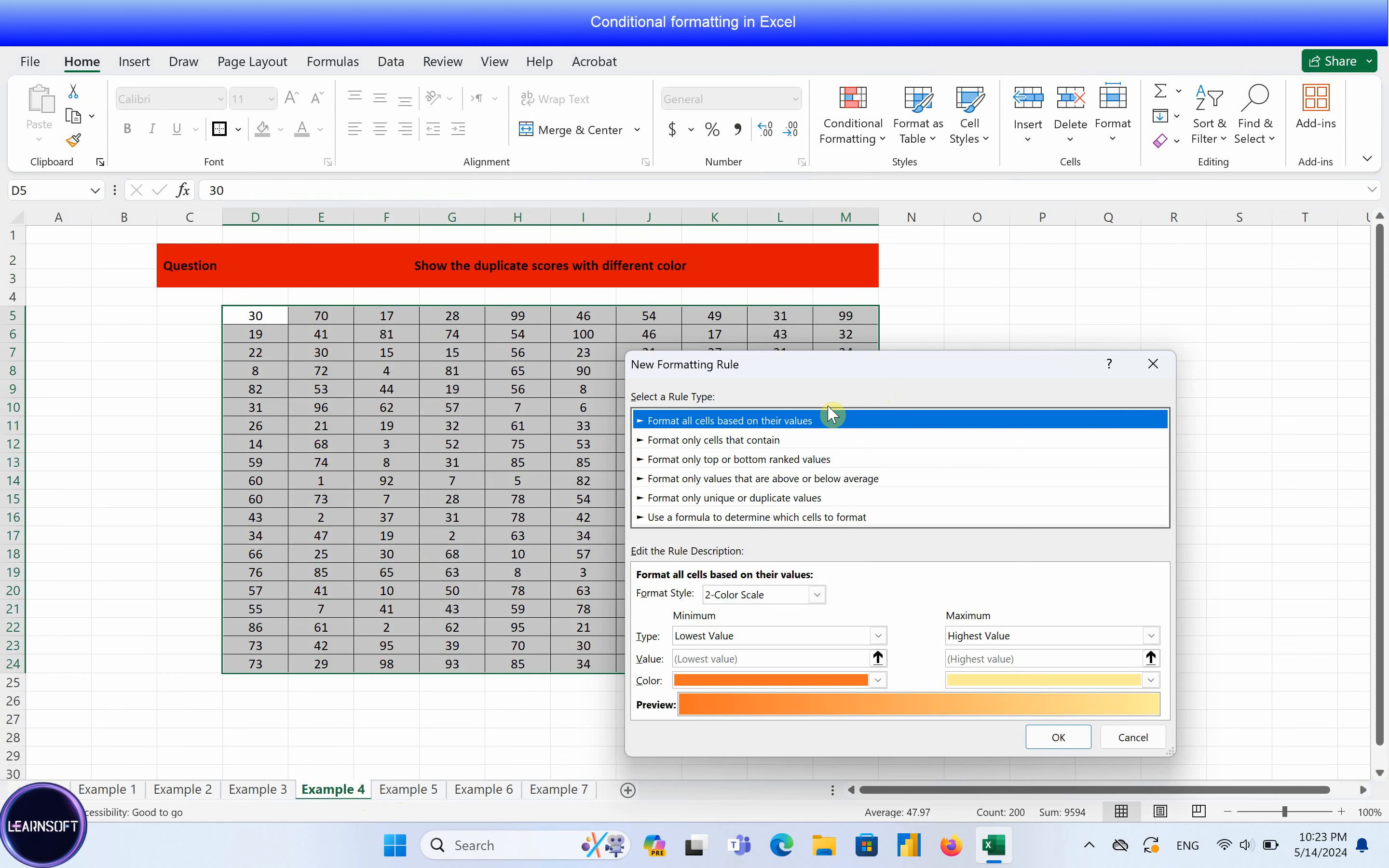
left_click(685, 500)
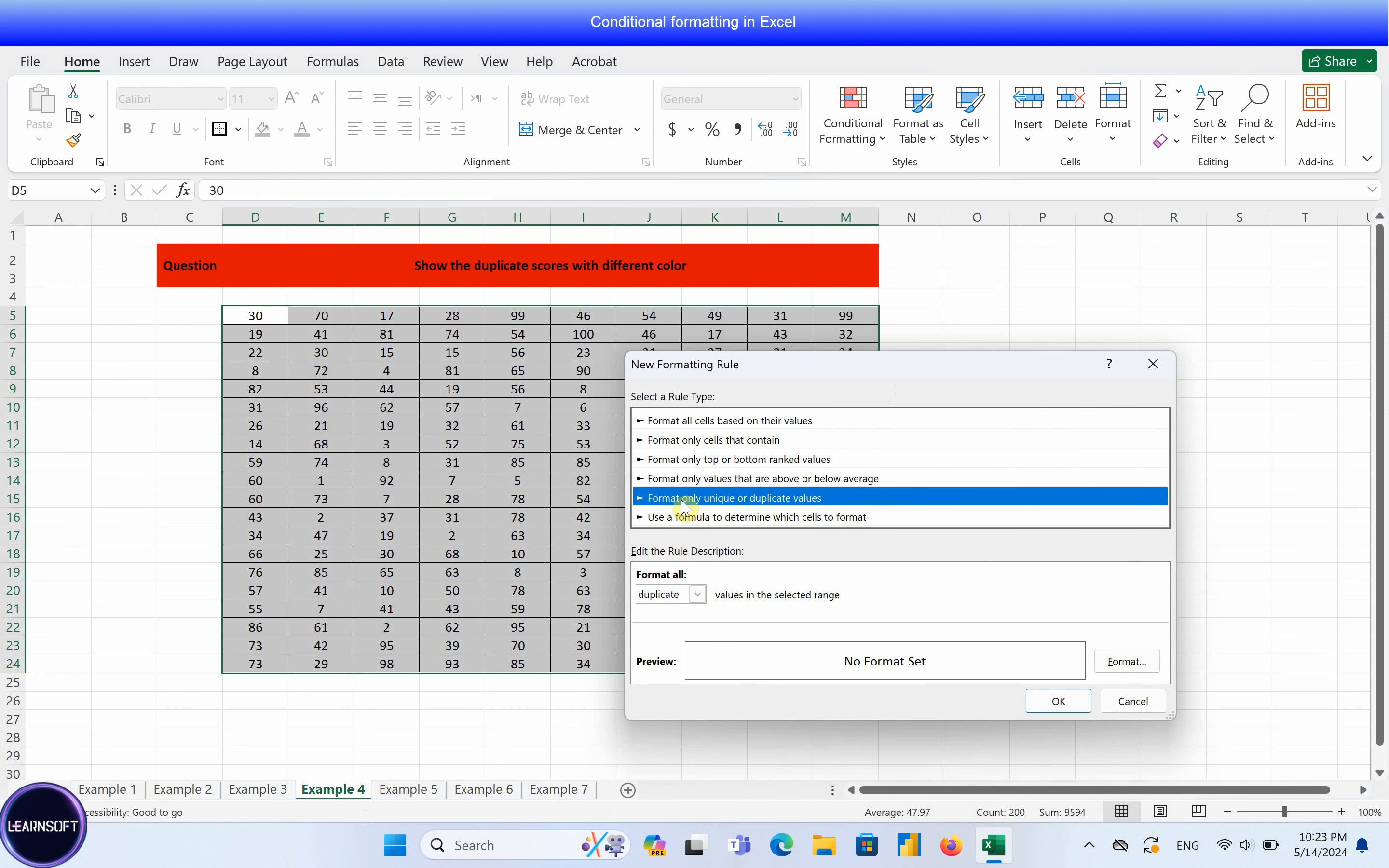
left_click(683, 596)
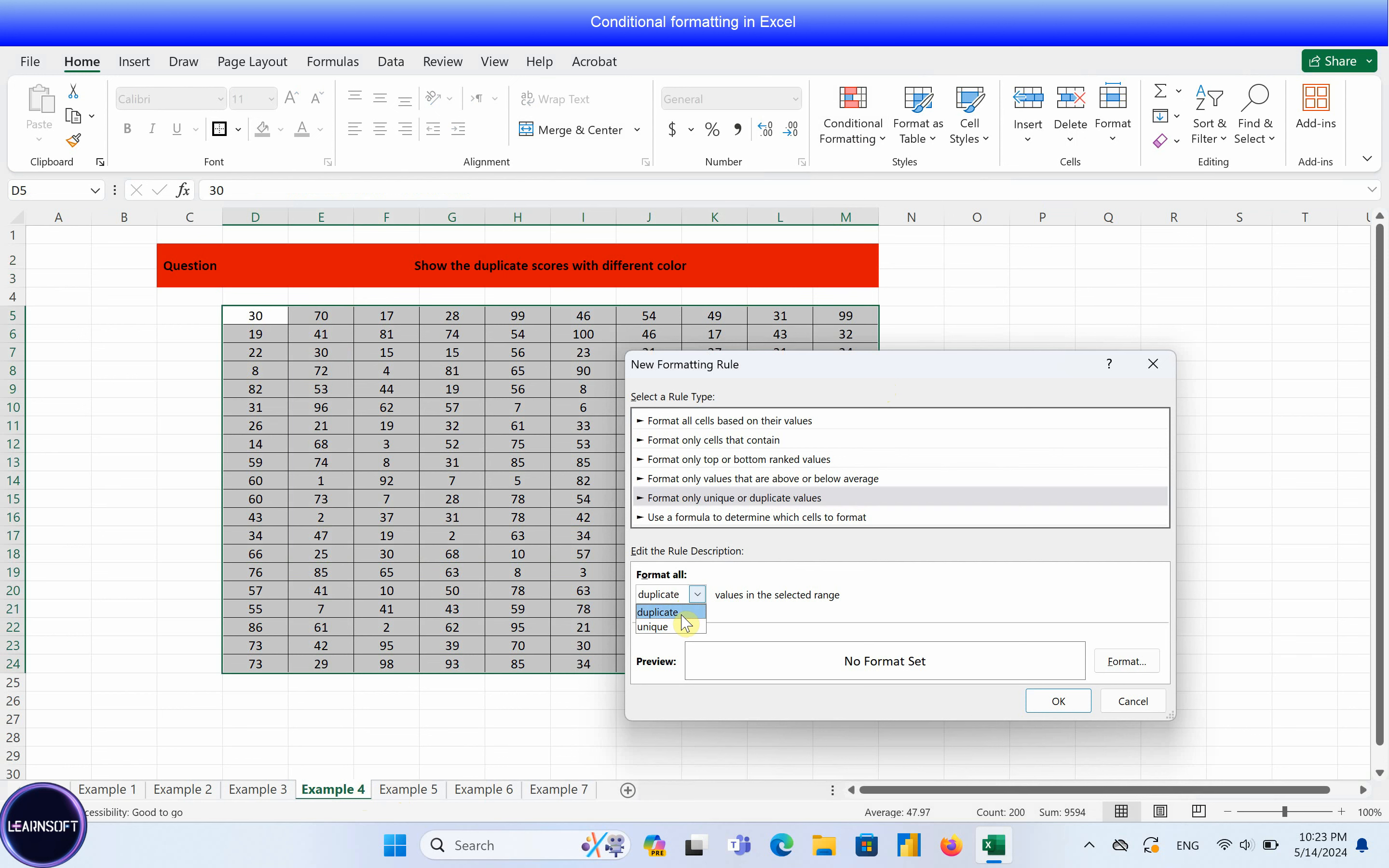
left_click(683, 615)
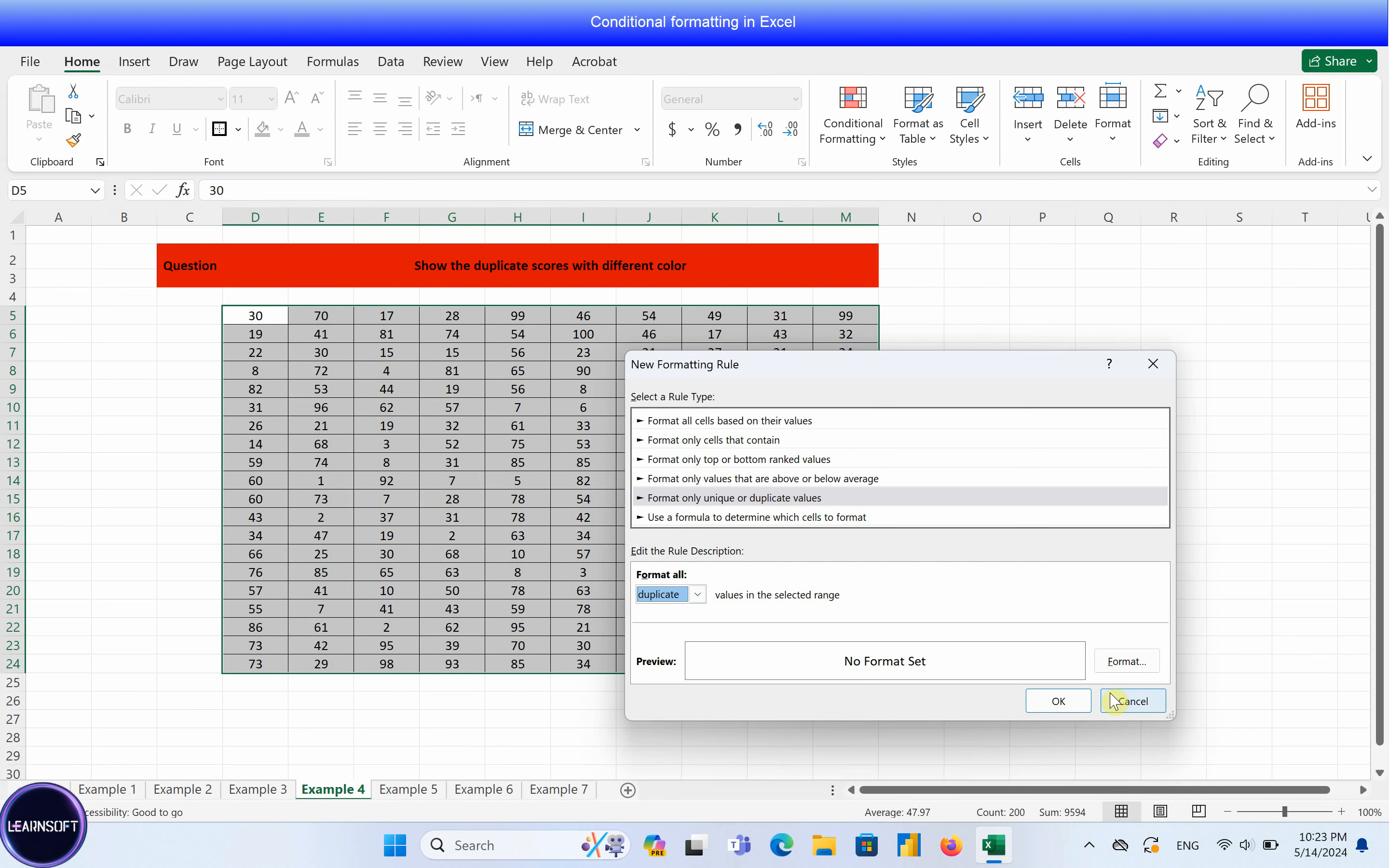
Step: Give the duplicate values rule a bold, gold, single-underlined font, apply it and deselect the score table
left_click(1125, 667)
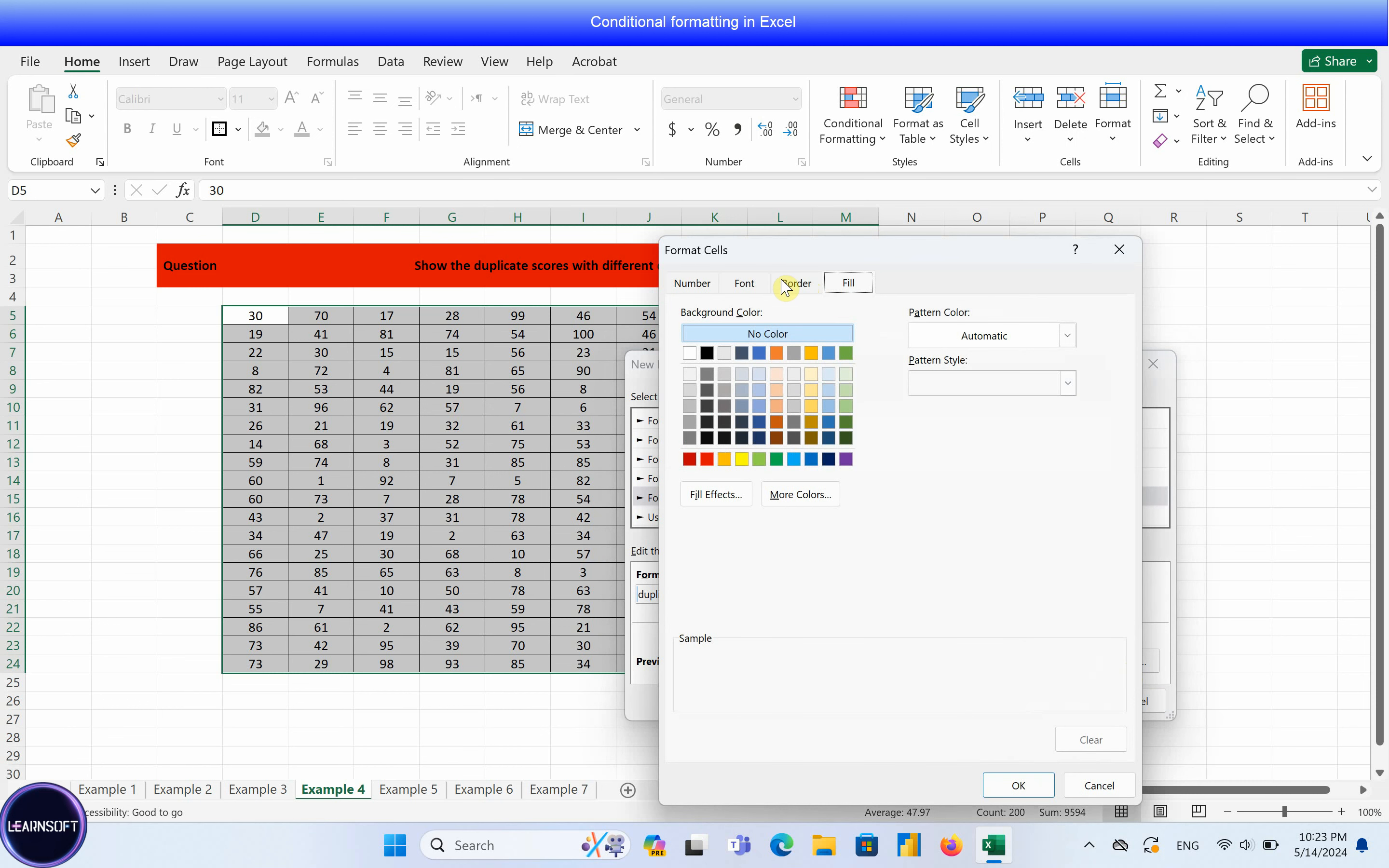
left_click(790, 287)
left_click(757, 287)
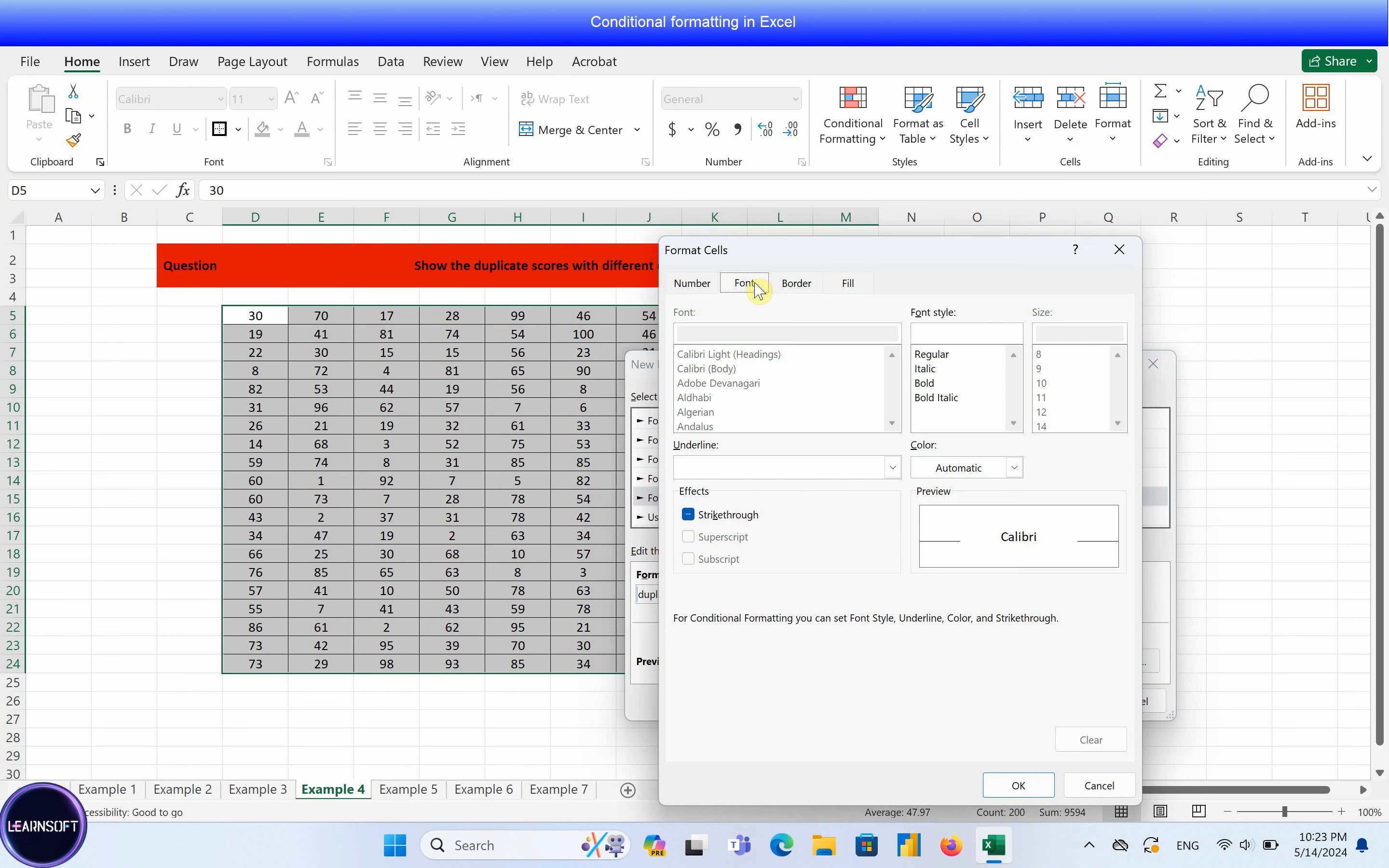
left_click(929, 384)
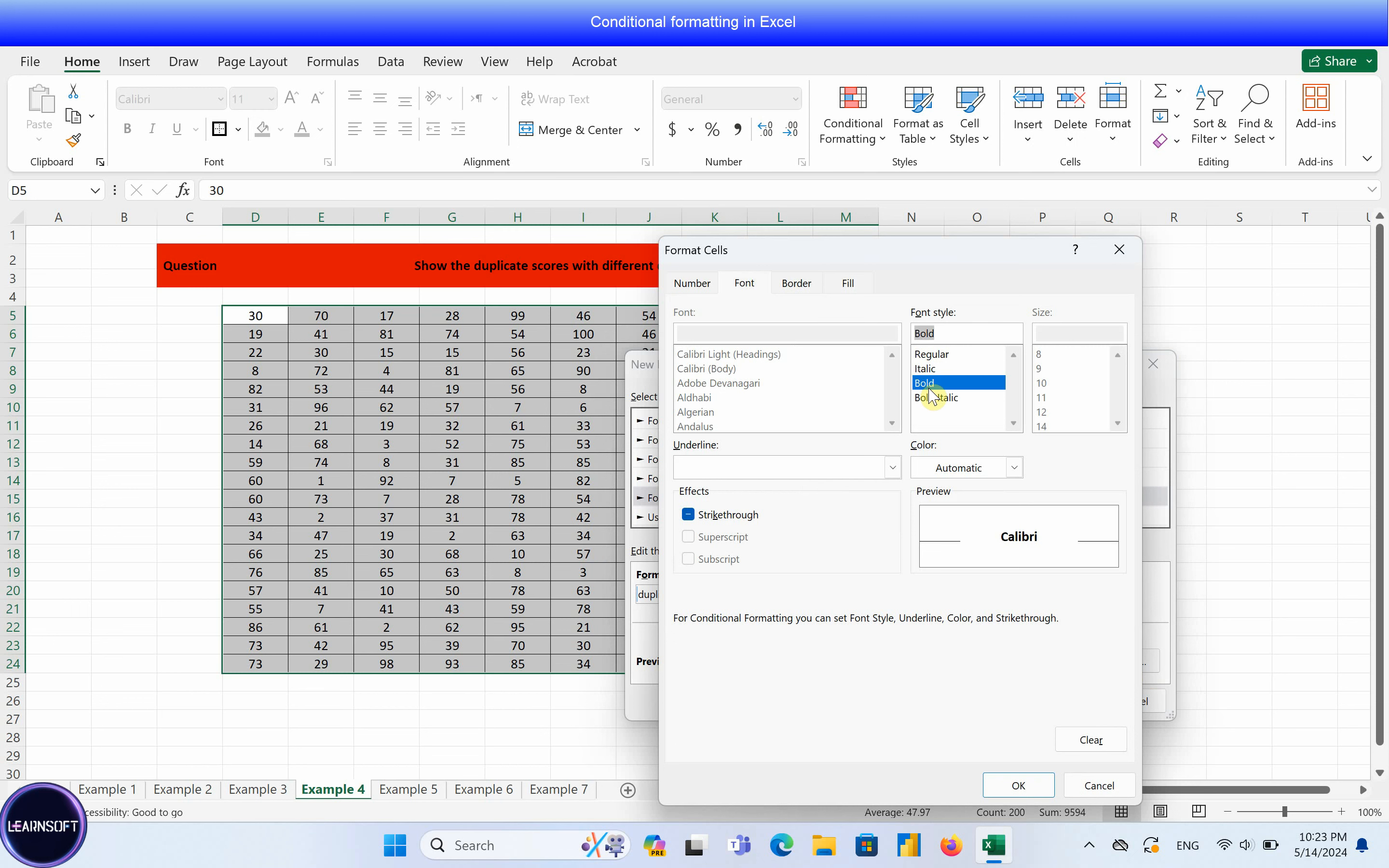
left_click(946, 468)
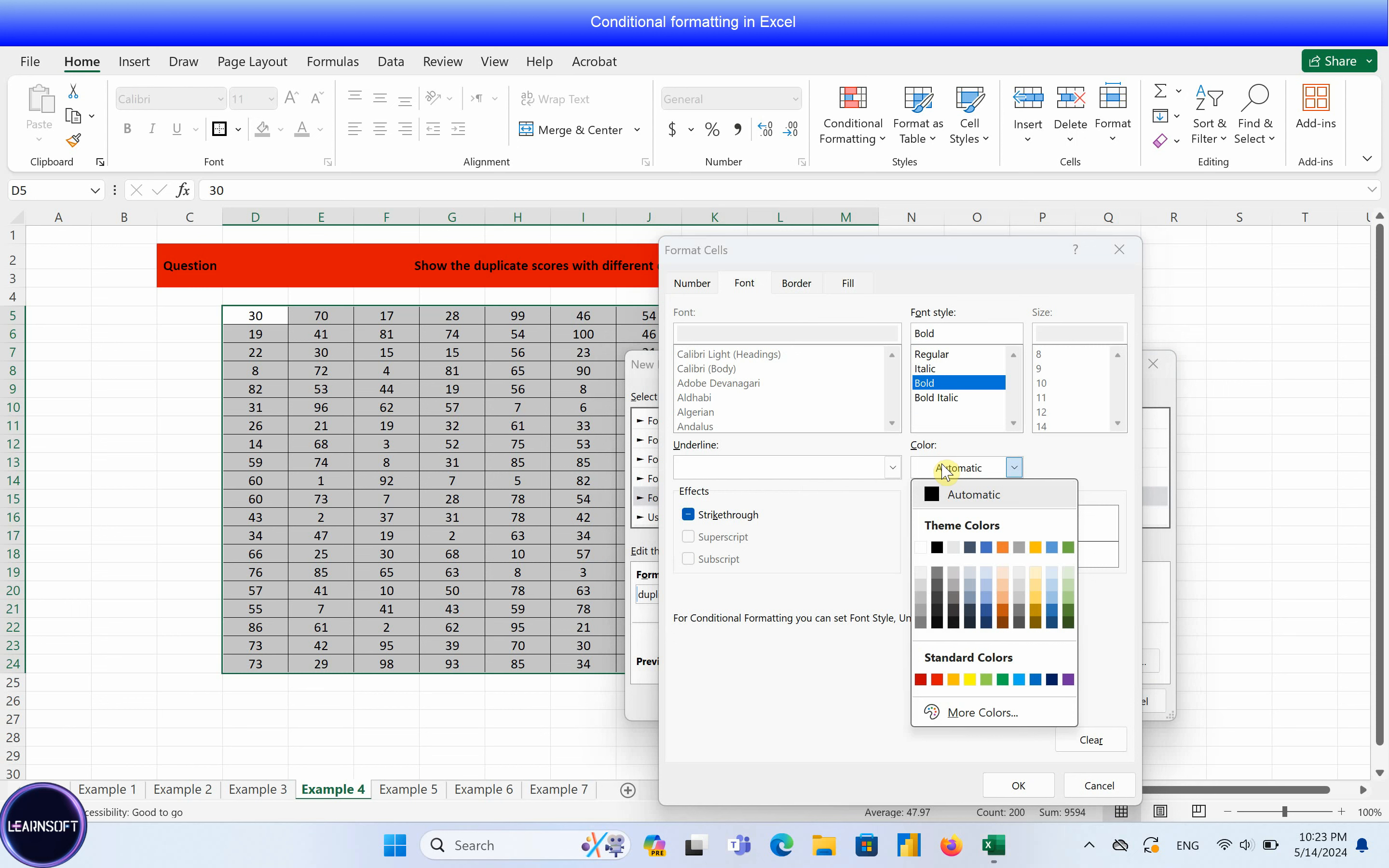
left_click(1035, 547)
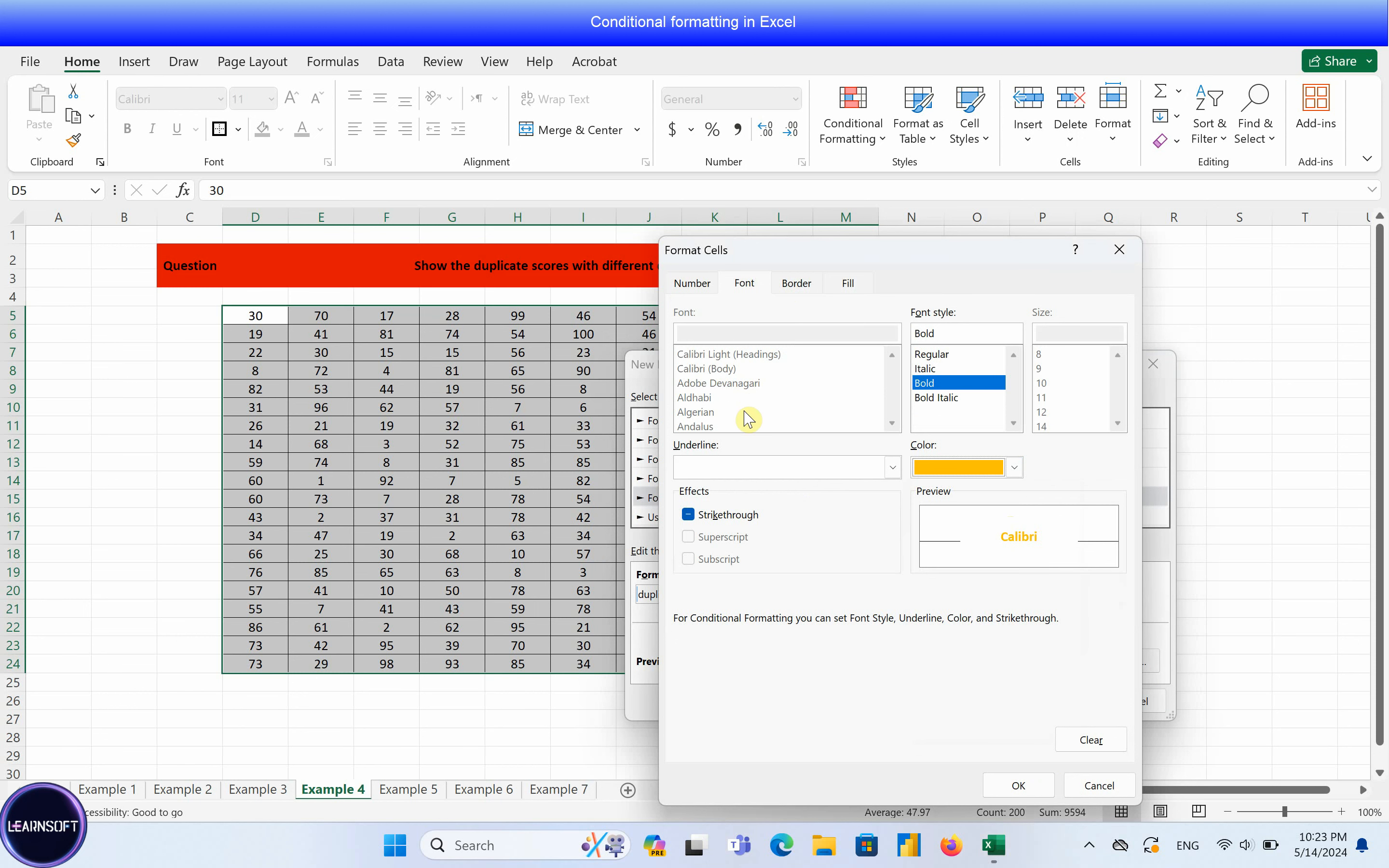
left_click(893, 468)
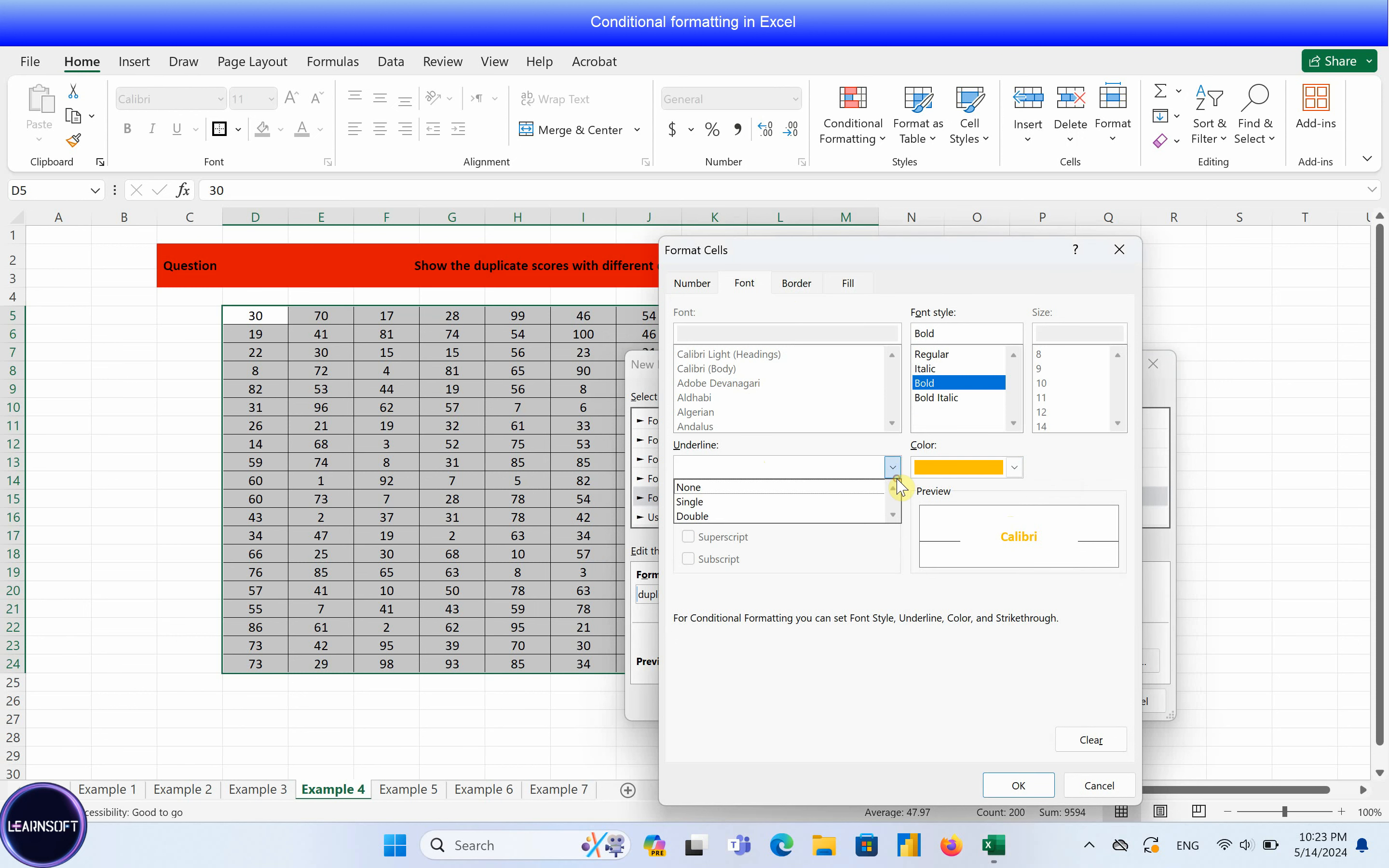
left_click(868, 506)
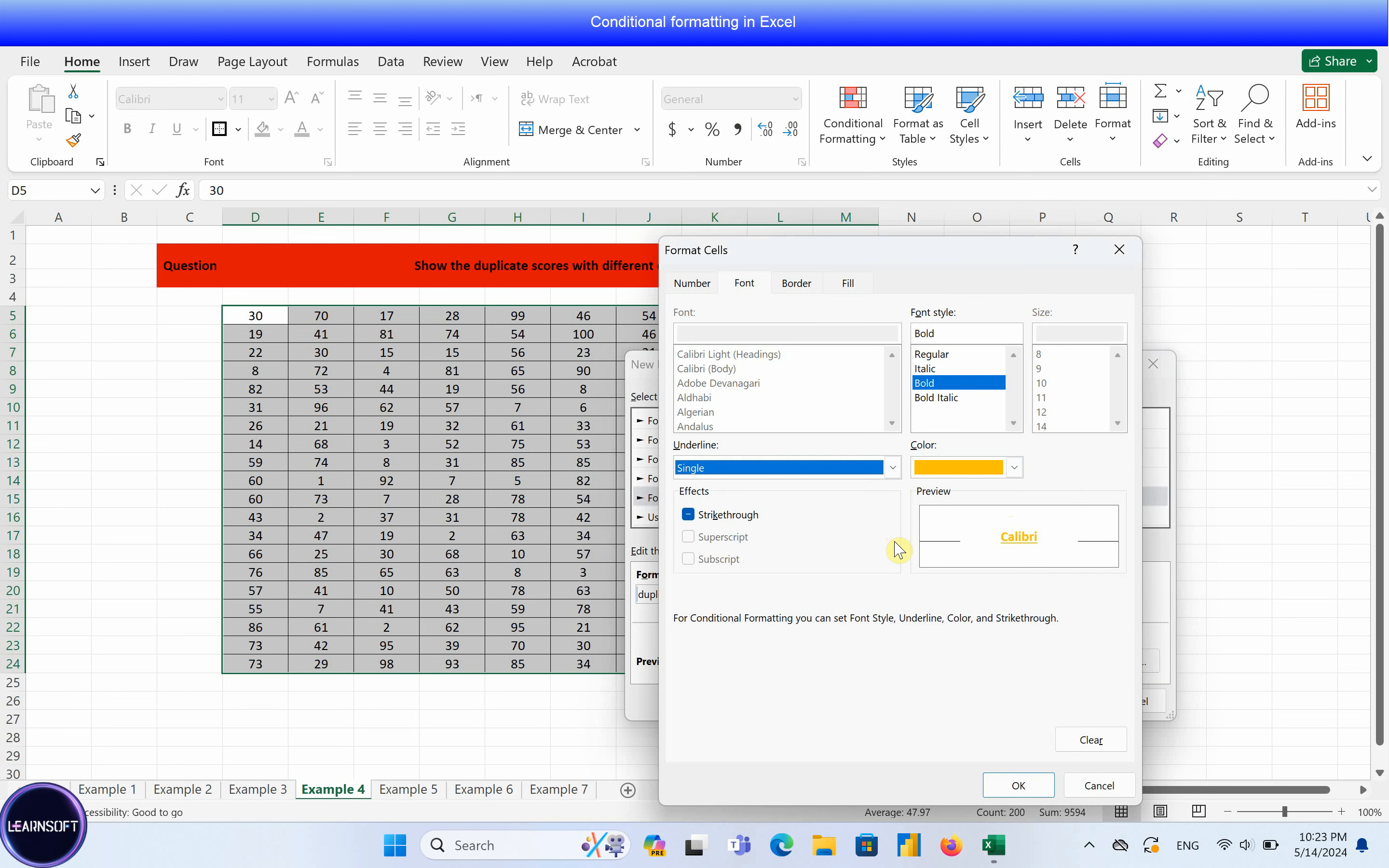
left_click(1012, 784)
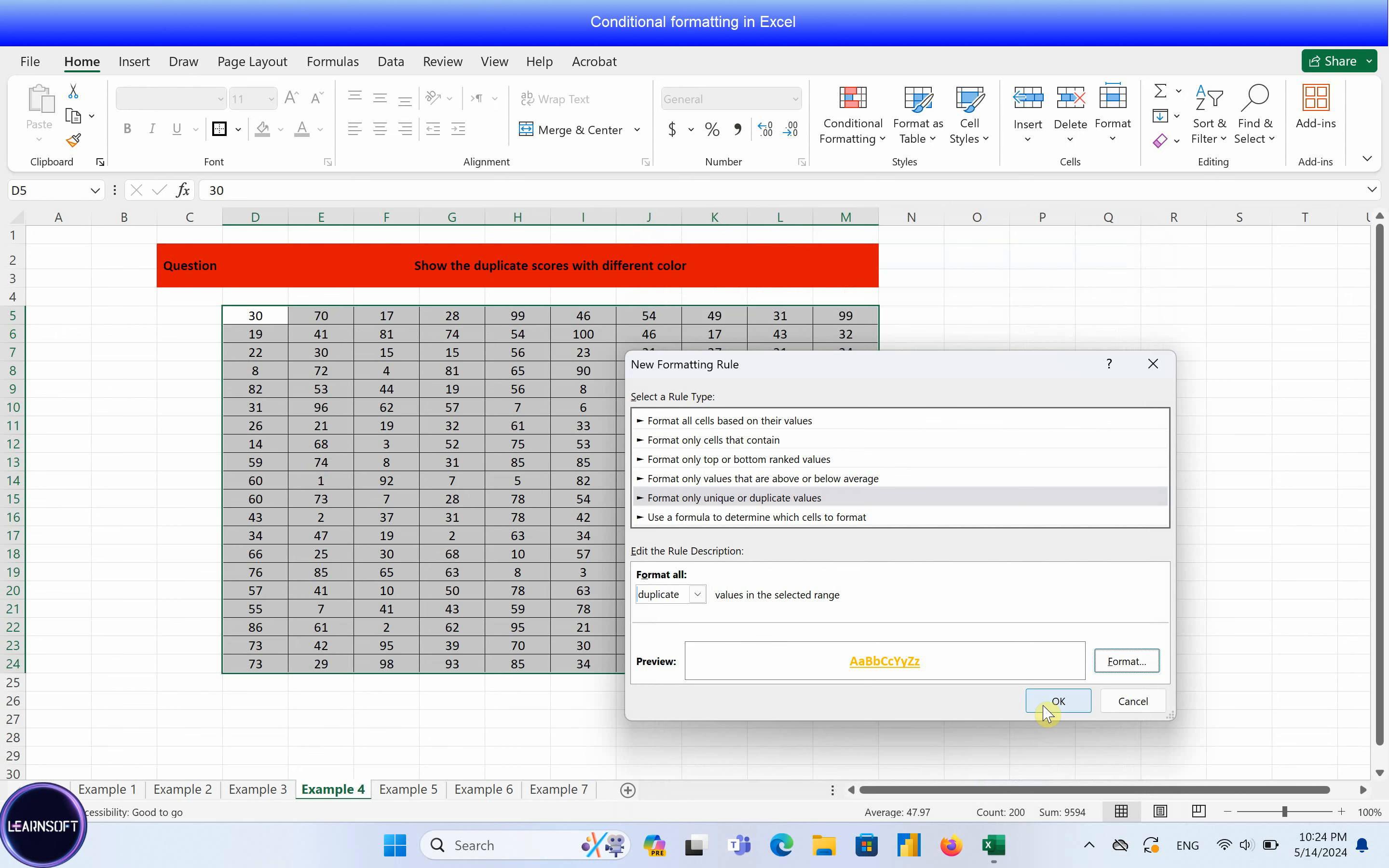
left_click(1048, 712)
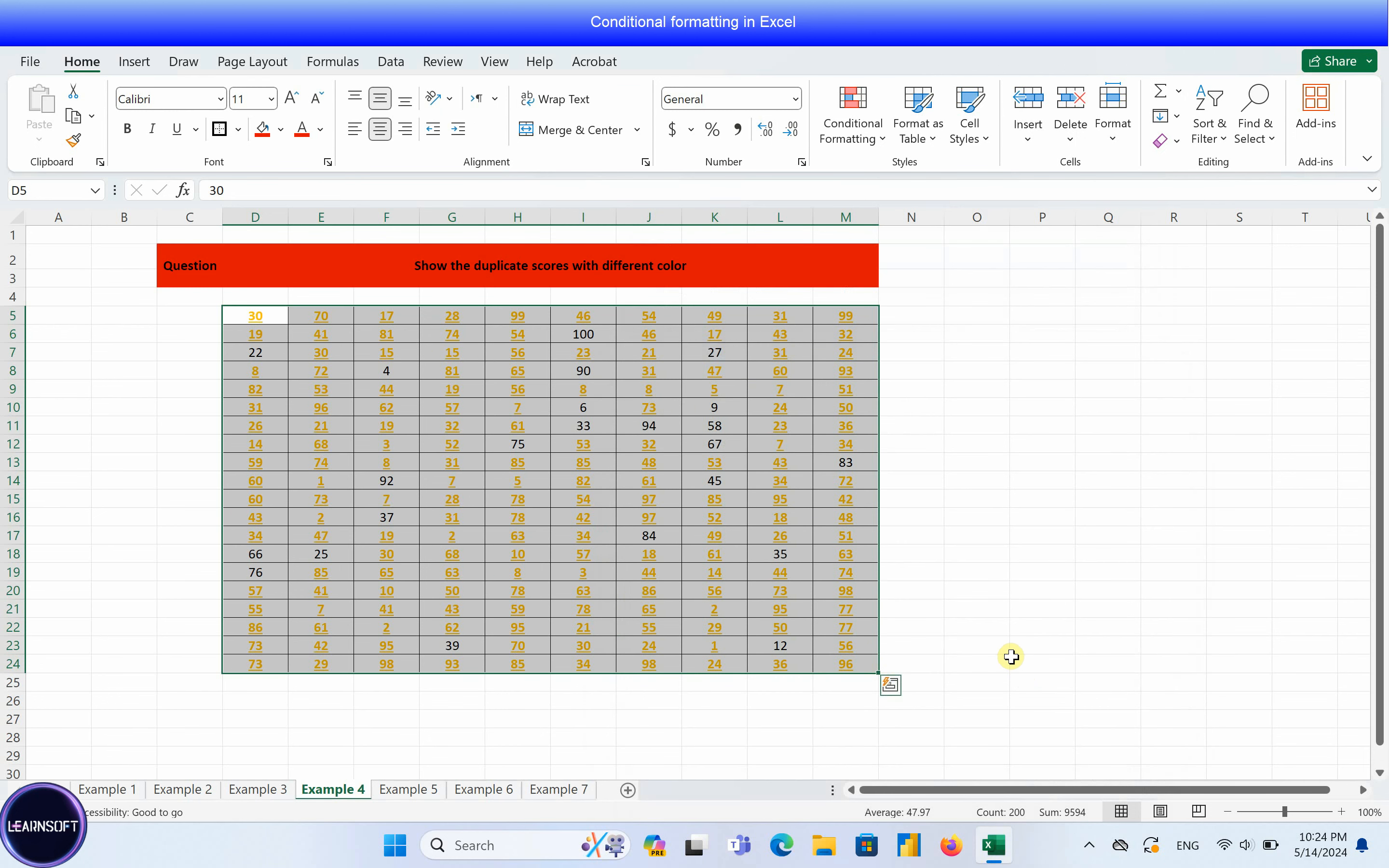
left_click(997, 643)
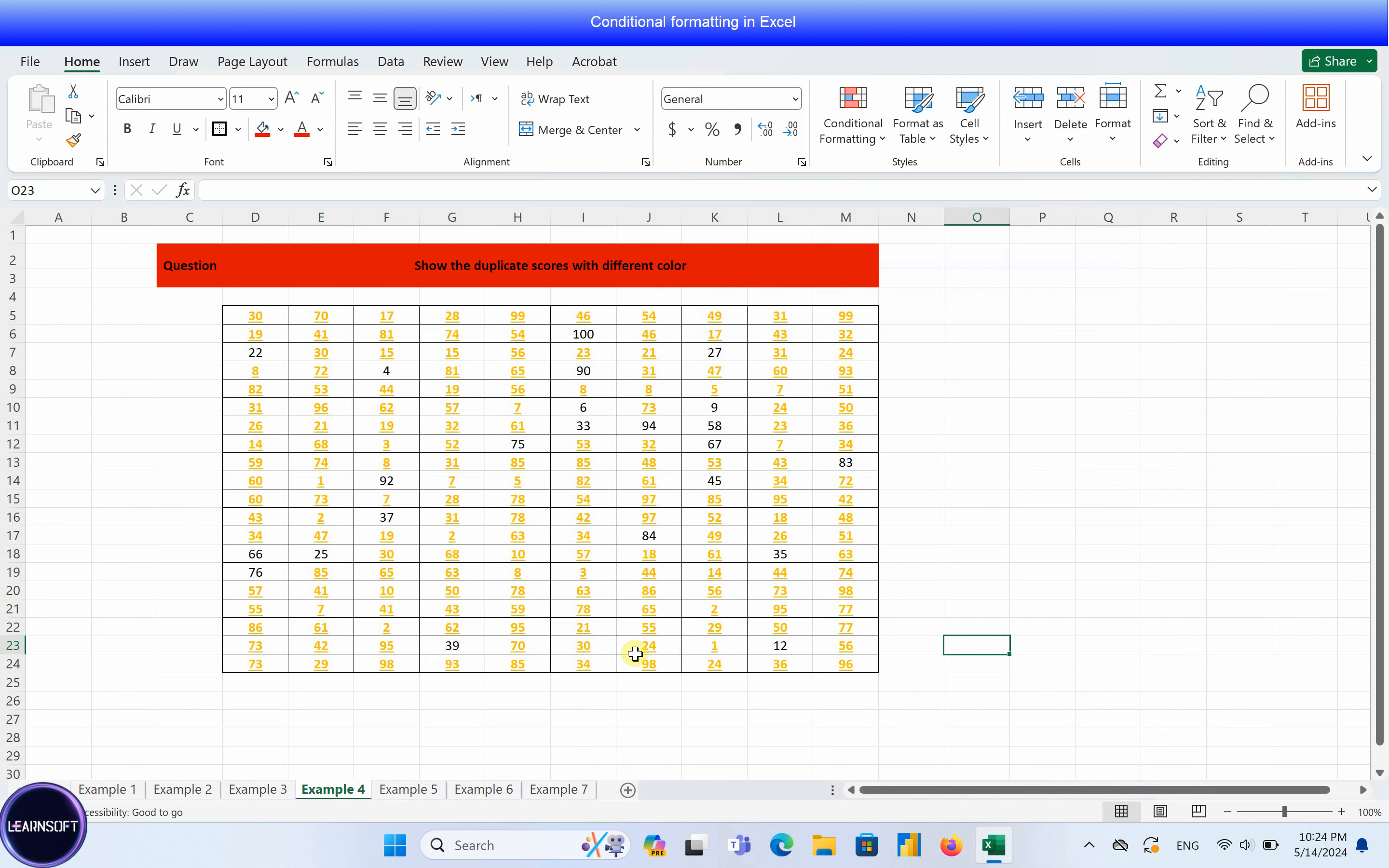
Step: On the Example 5 sheet, apply orange gradient data bars to the scores in D5:M24 and inspect cells M5, F12 and K23
left_click(435, 793)
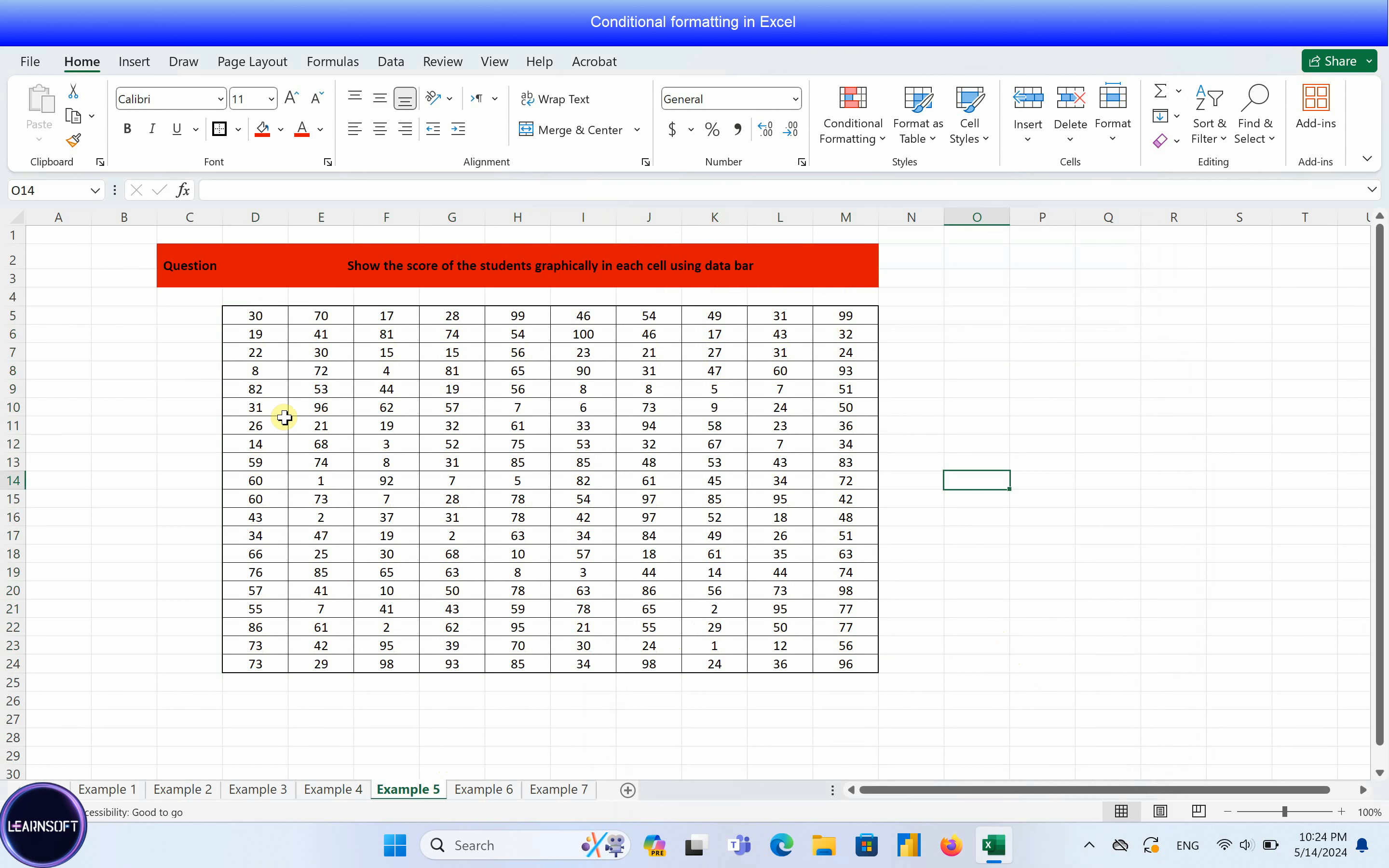
left_click(333, 274)
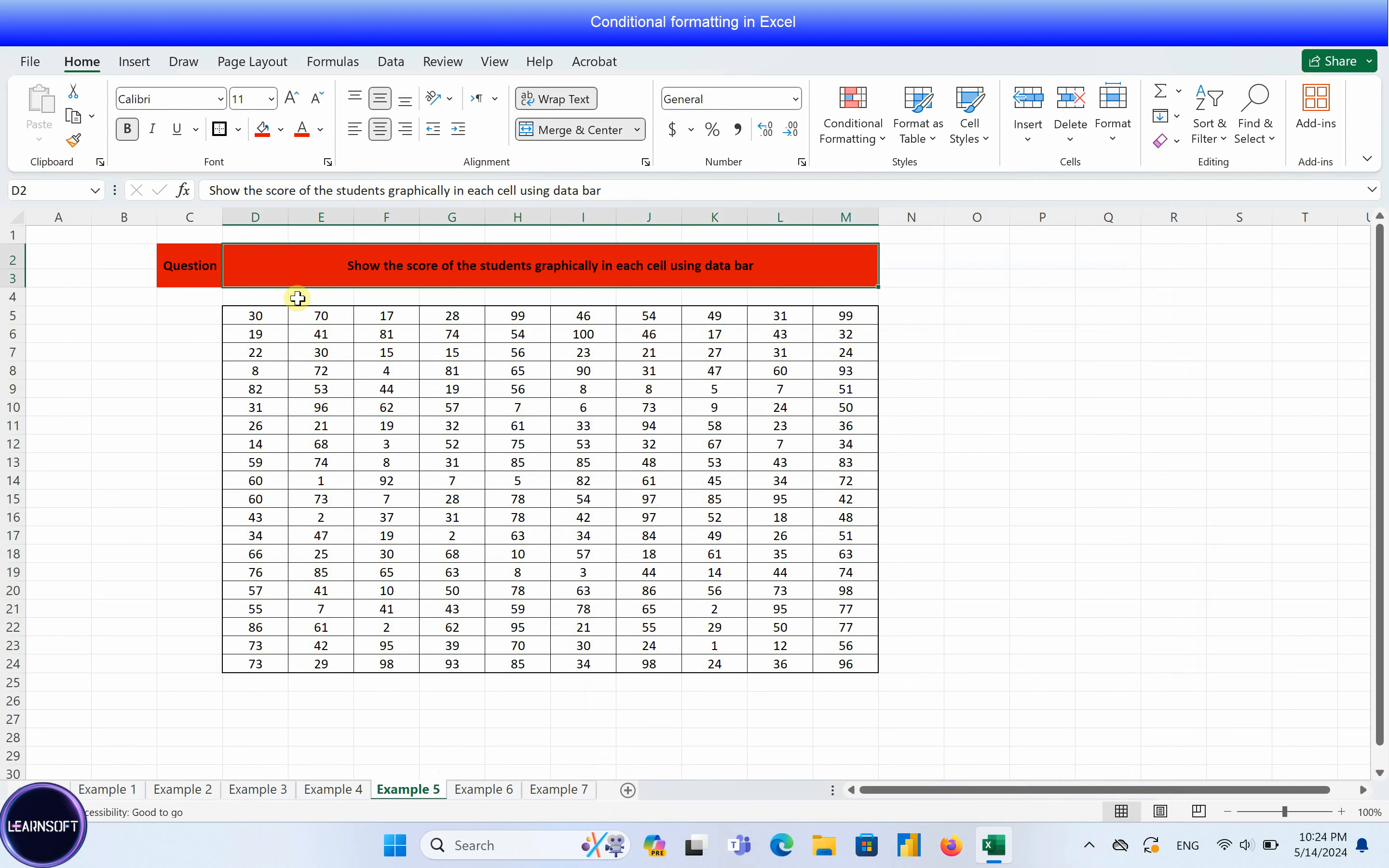
left_click_drag(287, 309, 836, 667)
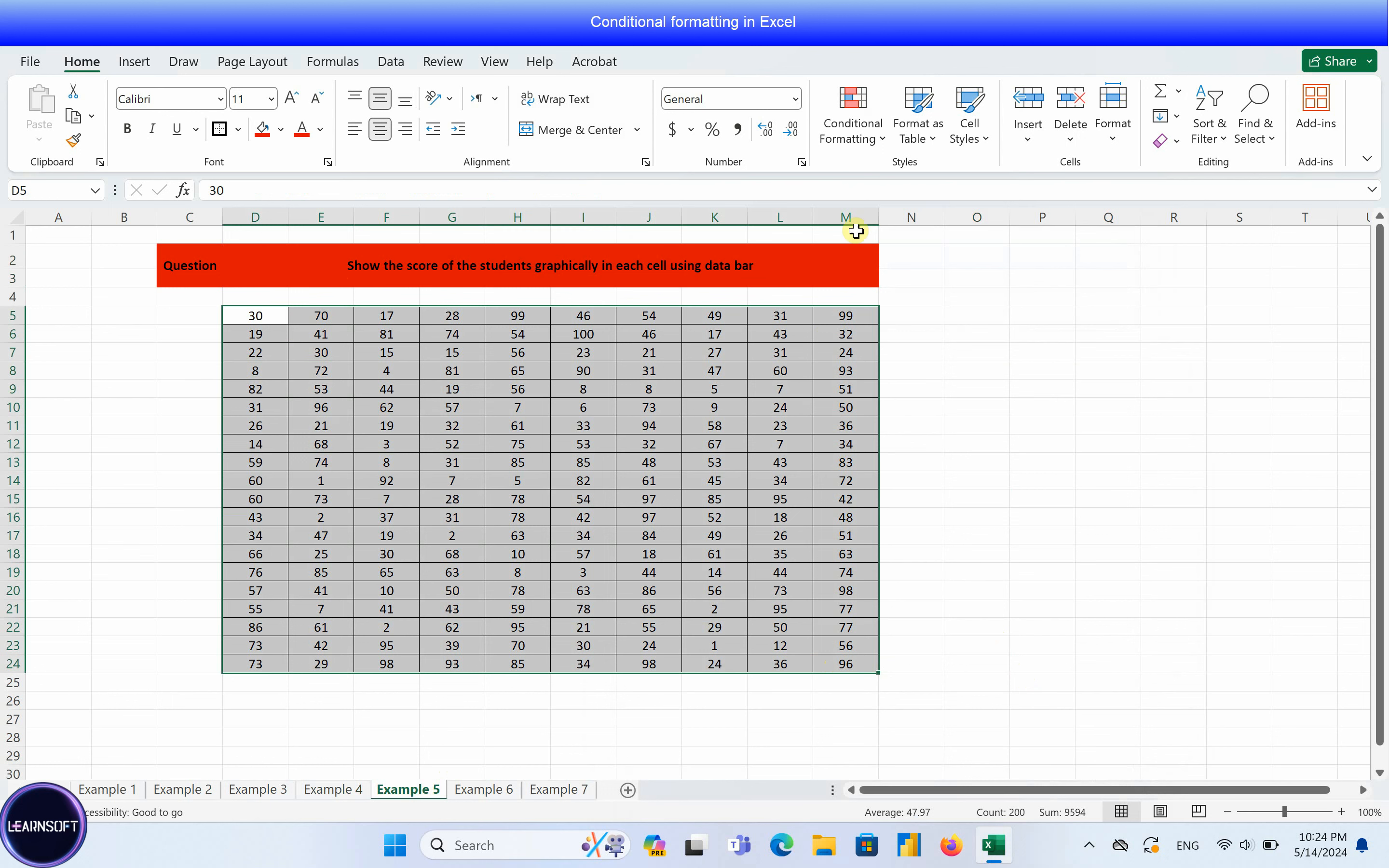
left_click(875, 148)
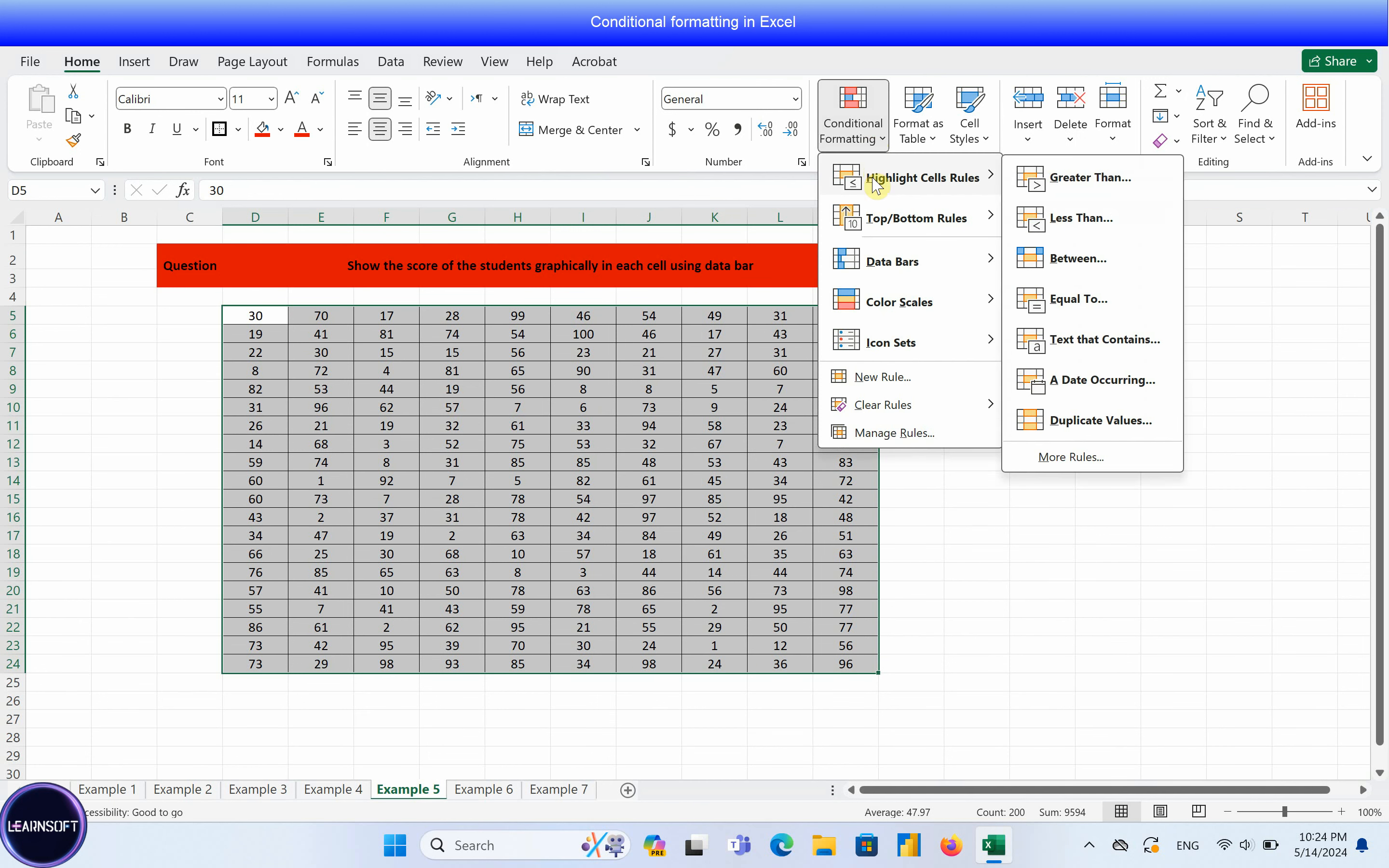
mouse_move(852, 256)
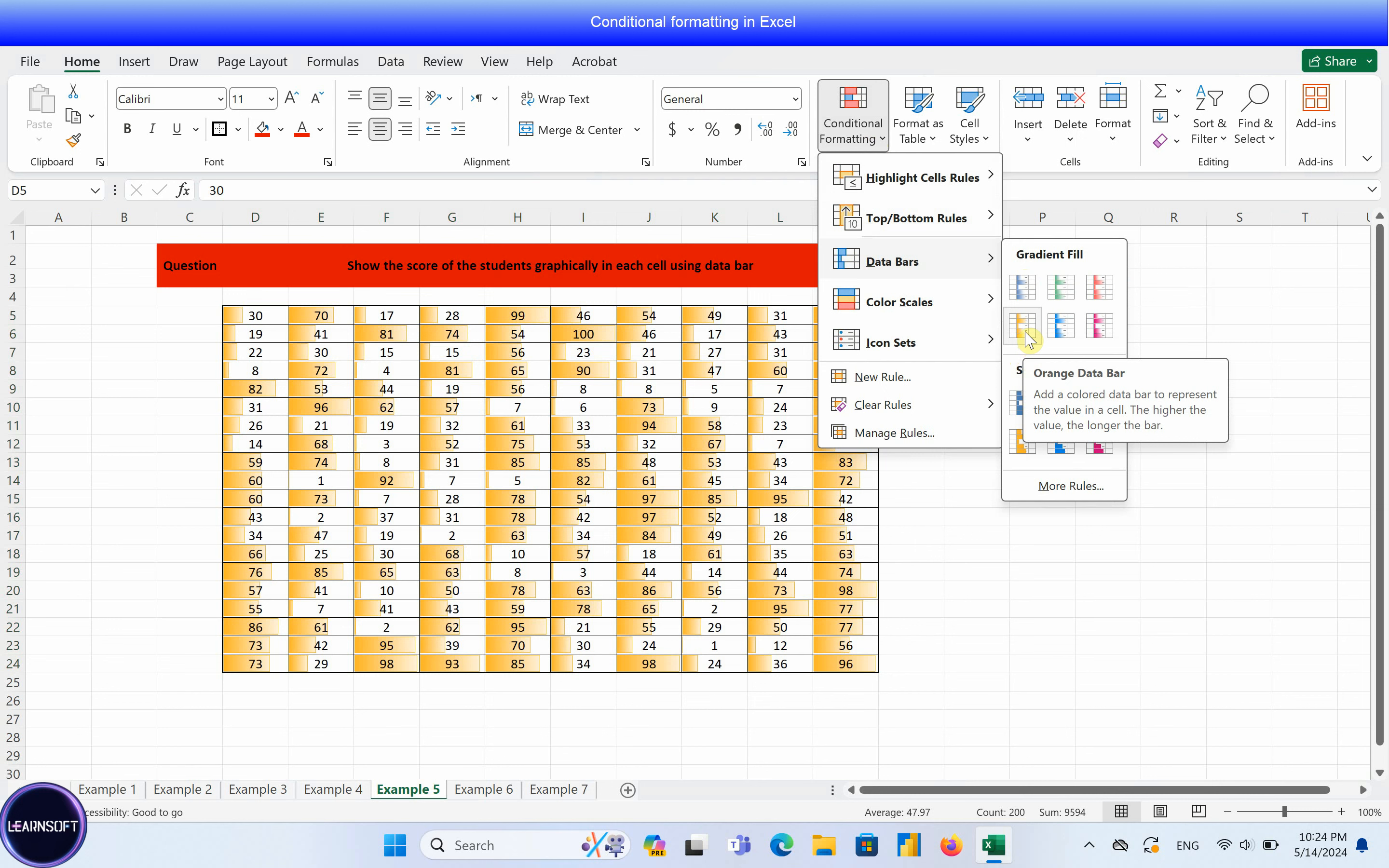
left_click(1024, 327)
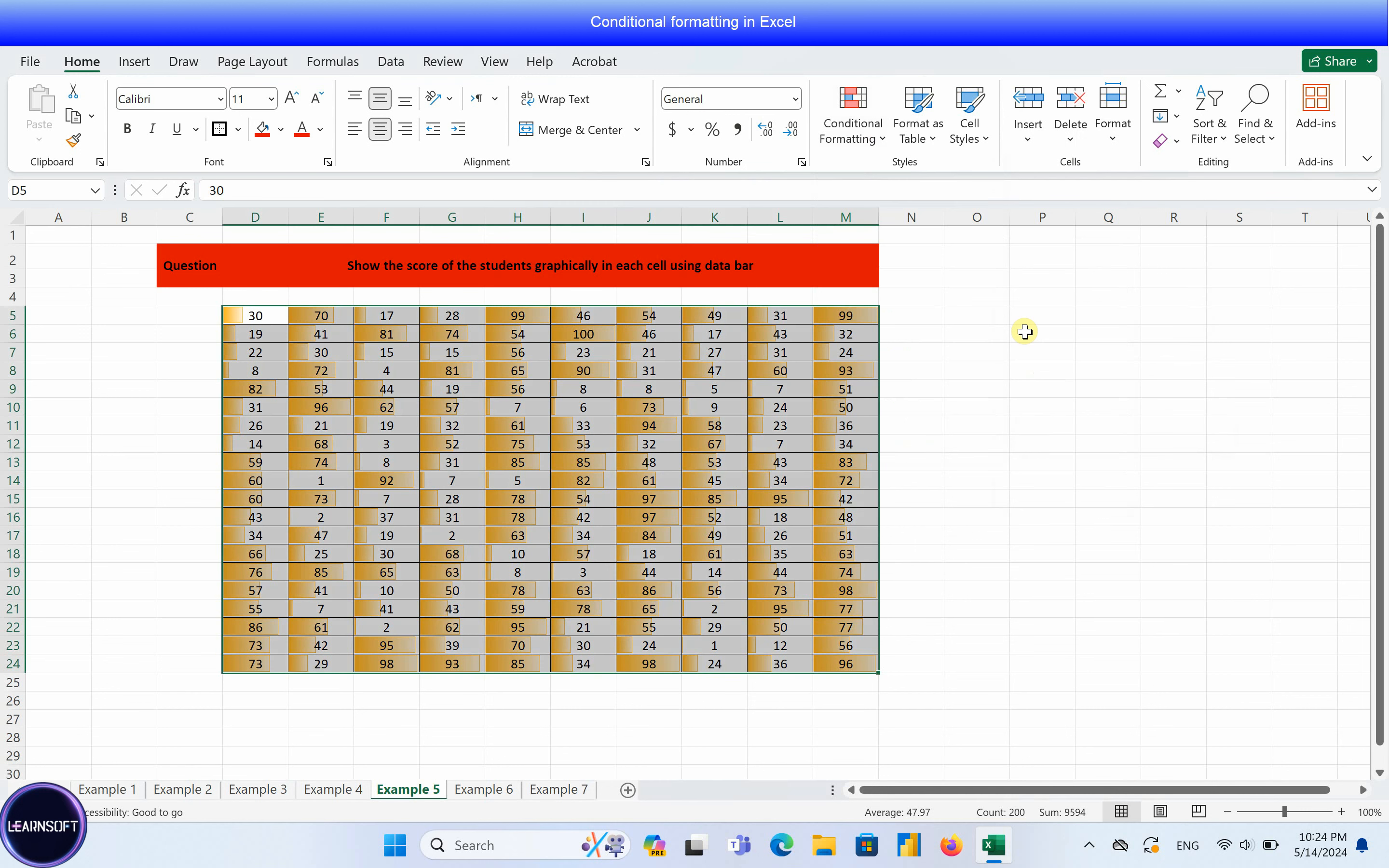
left_click(918, 406)
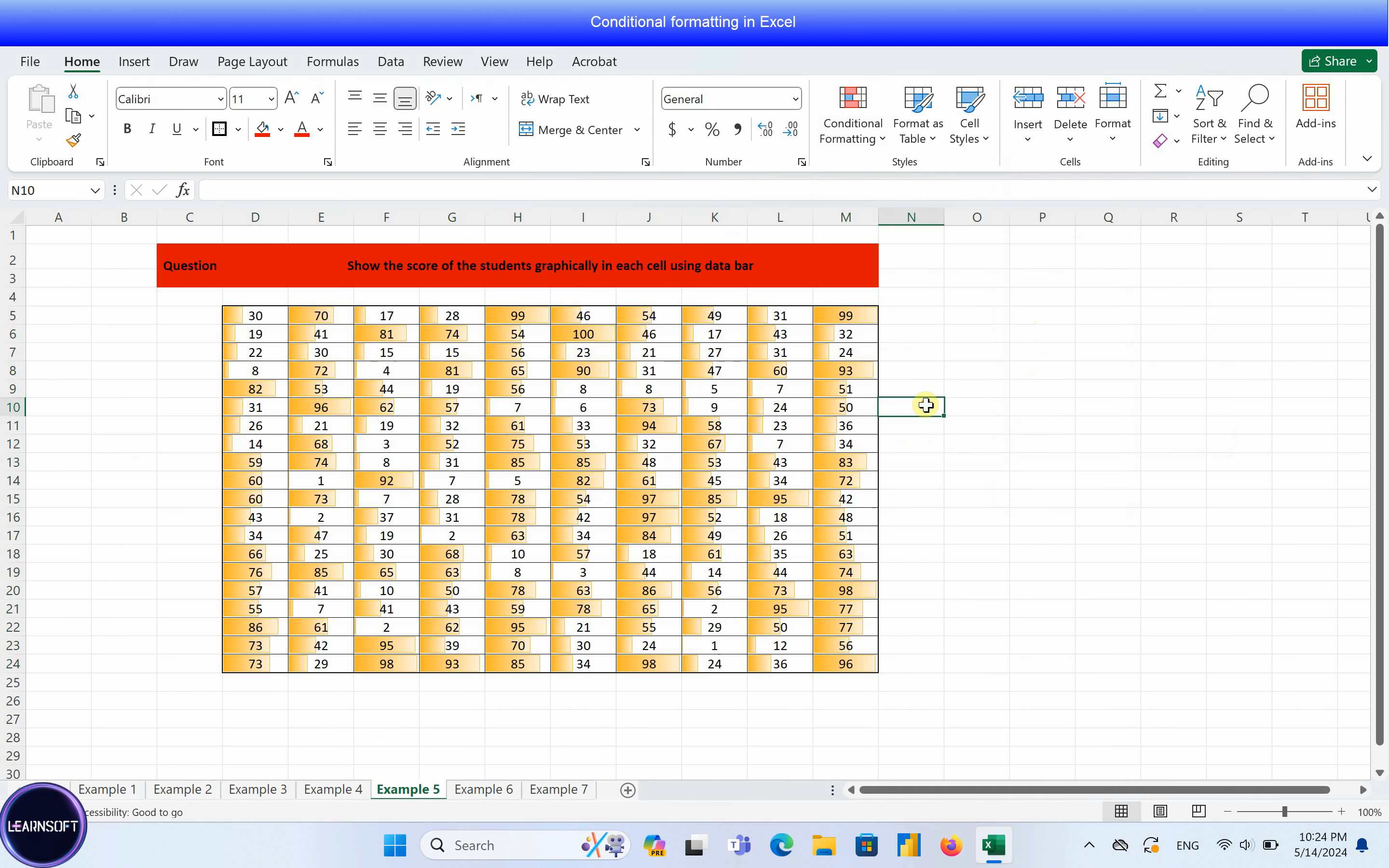
left_click(863, 318)
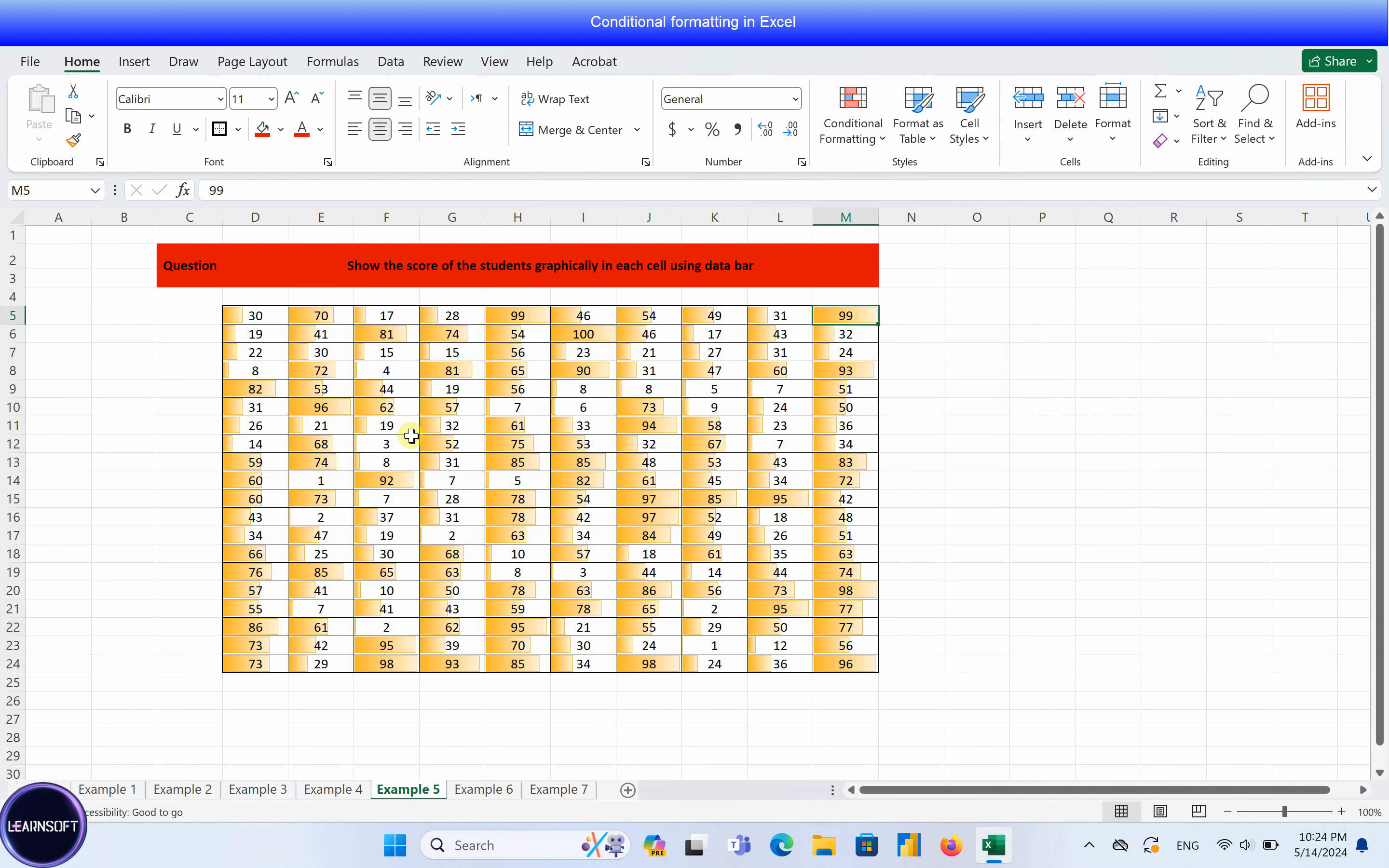
left_click(389, 443)
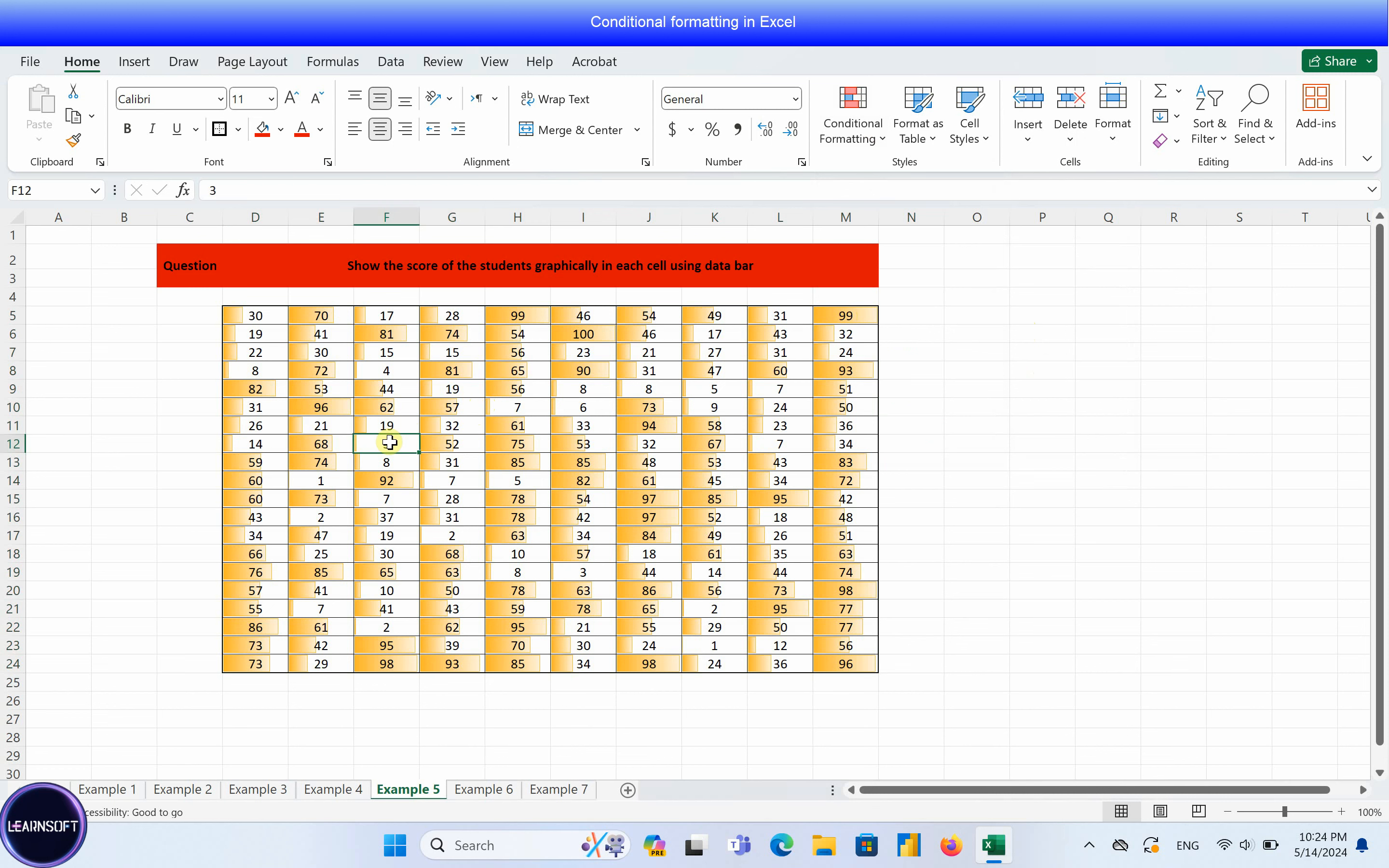
left_click(701, 645)
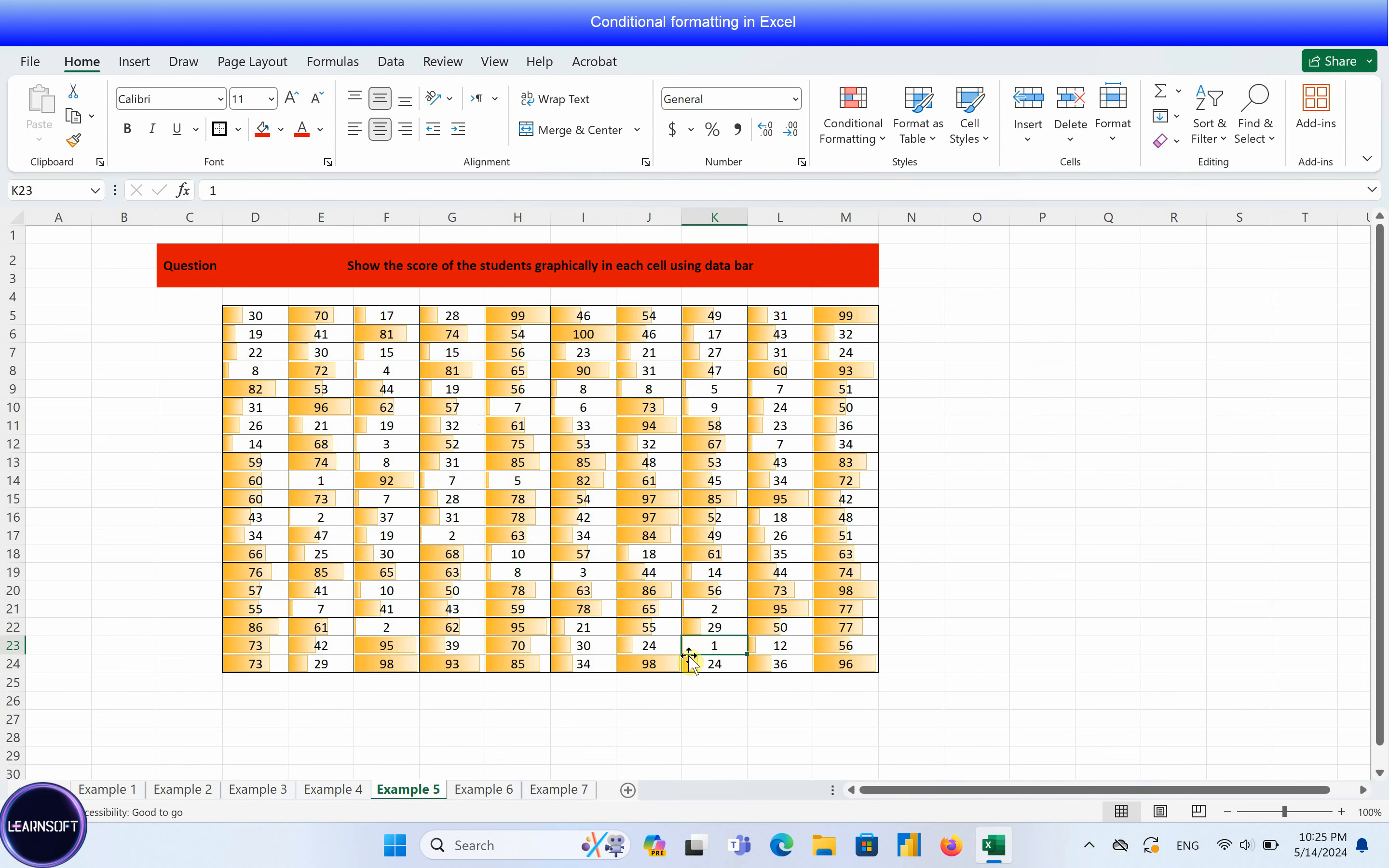
Step: On the Example 6 sheet, start a custom color scale rule for the scores in D5:M24
left_click(496, 795)
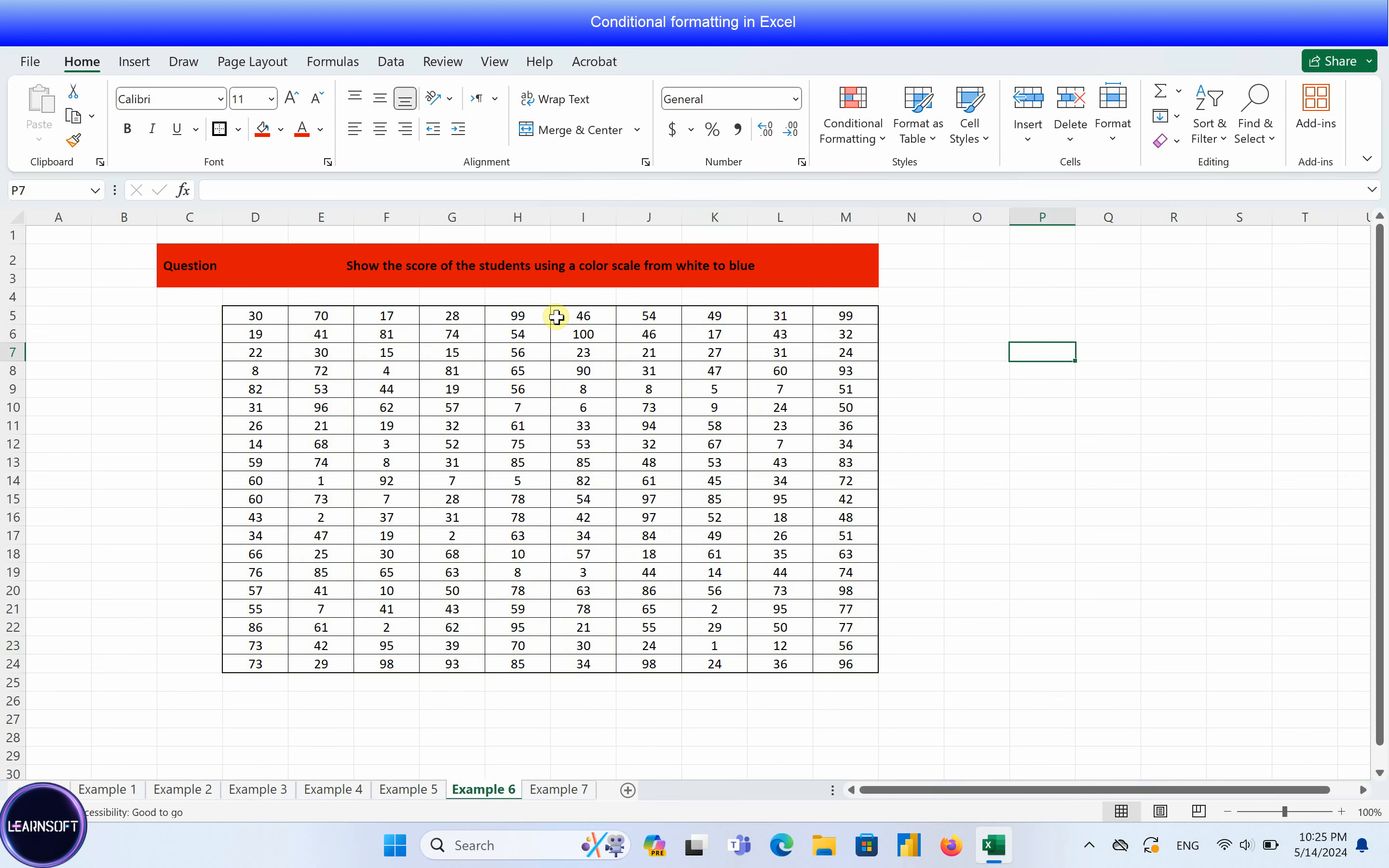
left_click(566, 280)
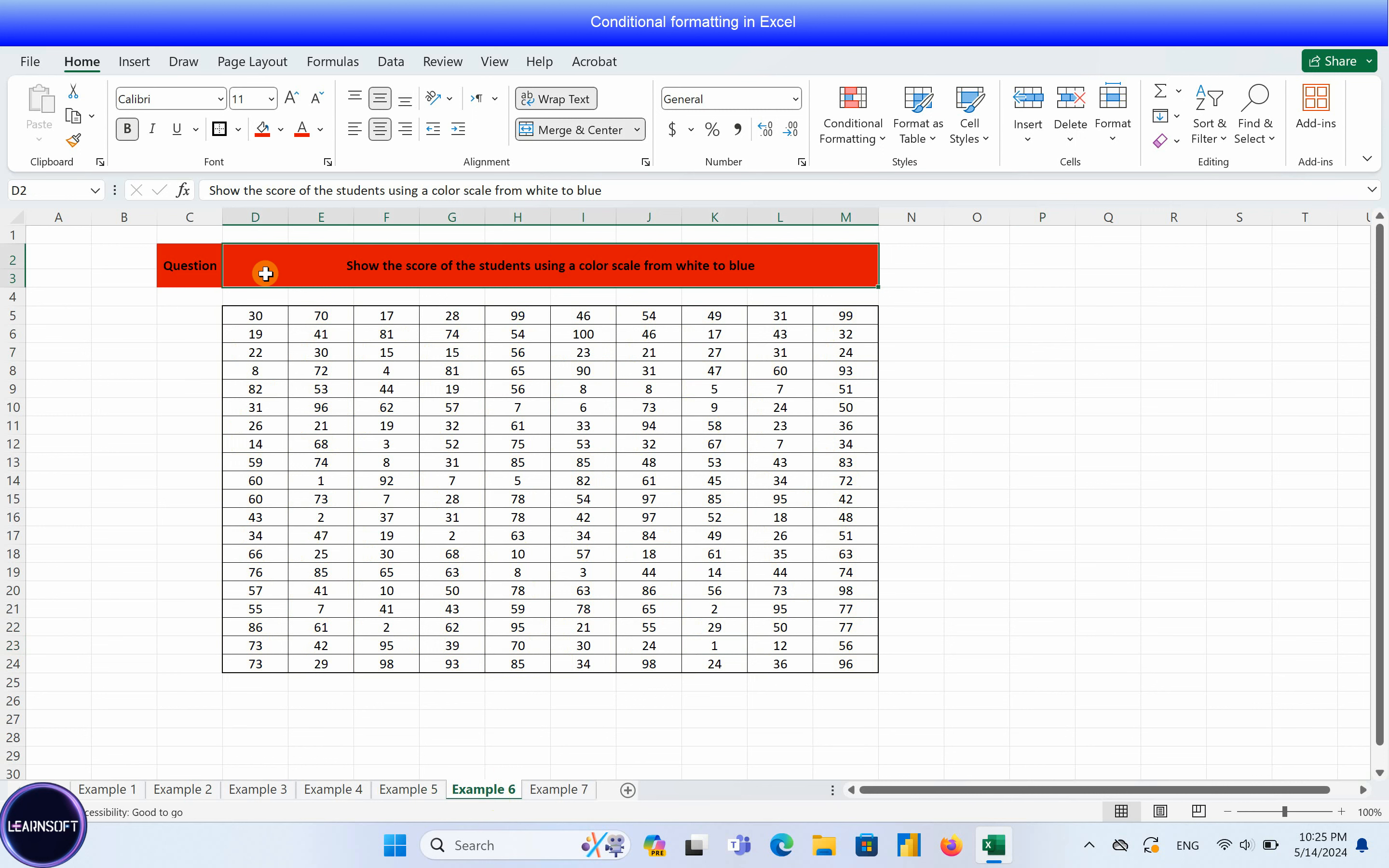
left_click(248, 313)
mouse_move(248, 313)
left_mouse_down()
mouse_move(530, 434)
mouse_move(825, 618)
mouse_move(855, 667)
left_mouse_up()
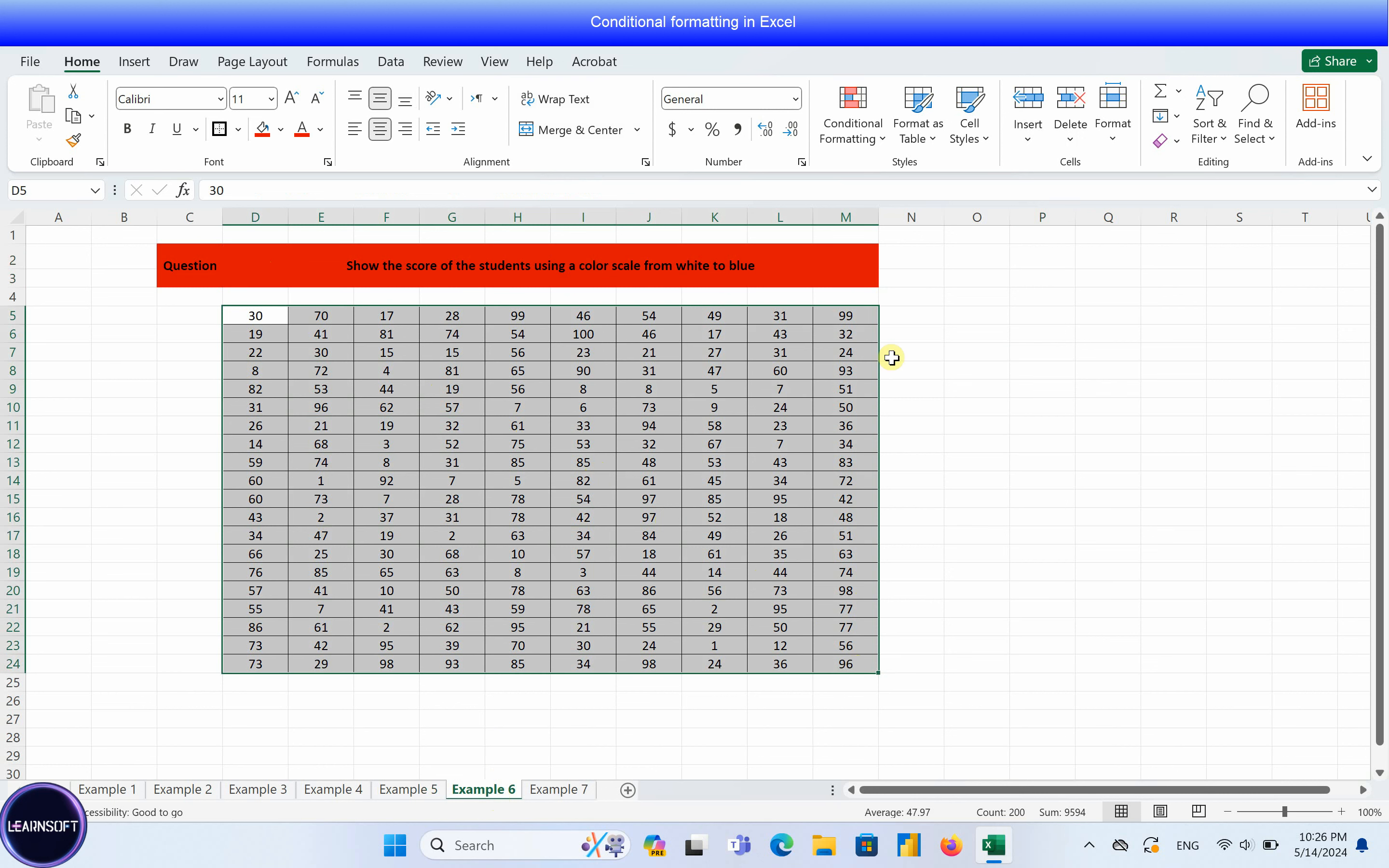
left_click(881, 148)
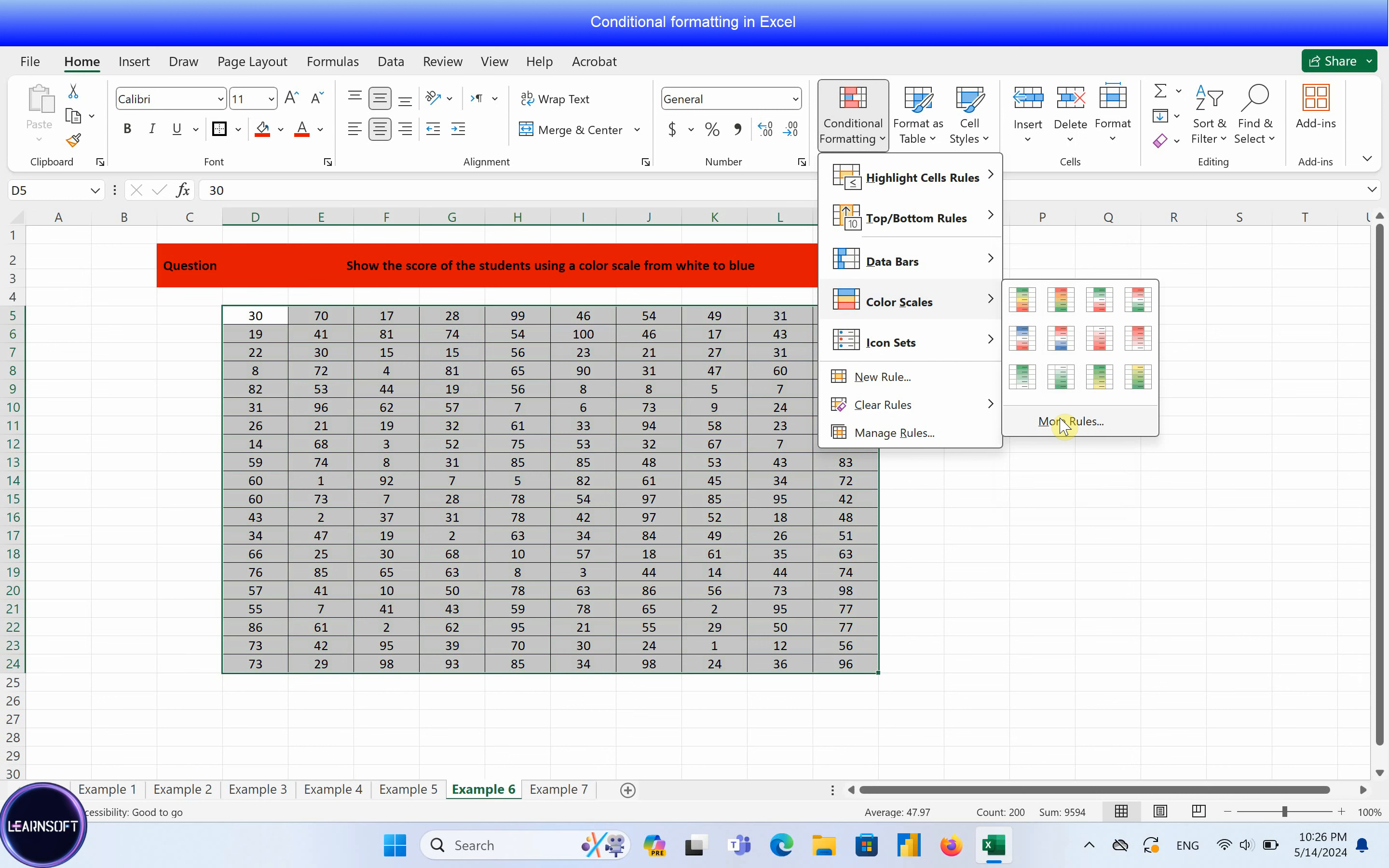
left_click(1064, 425)
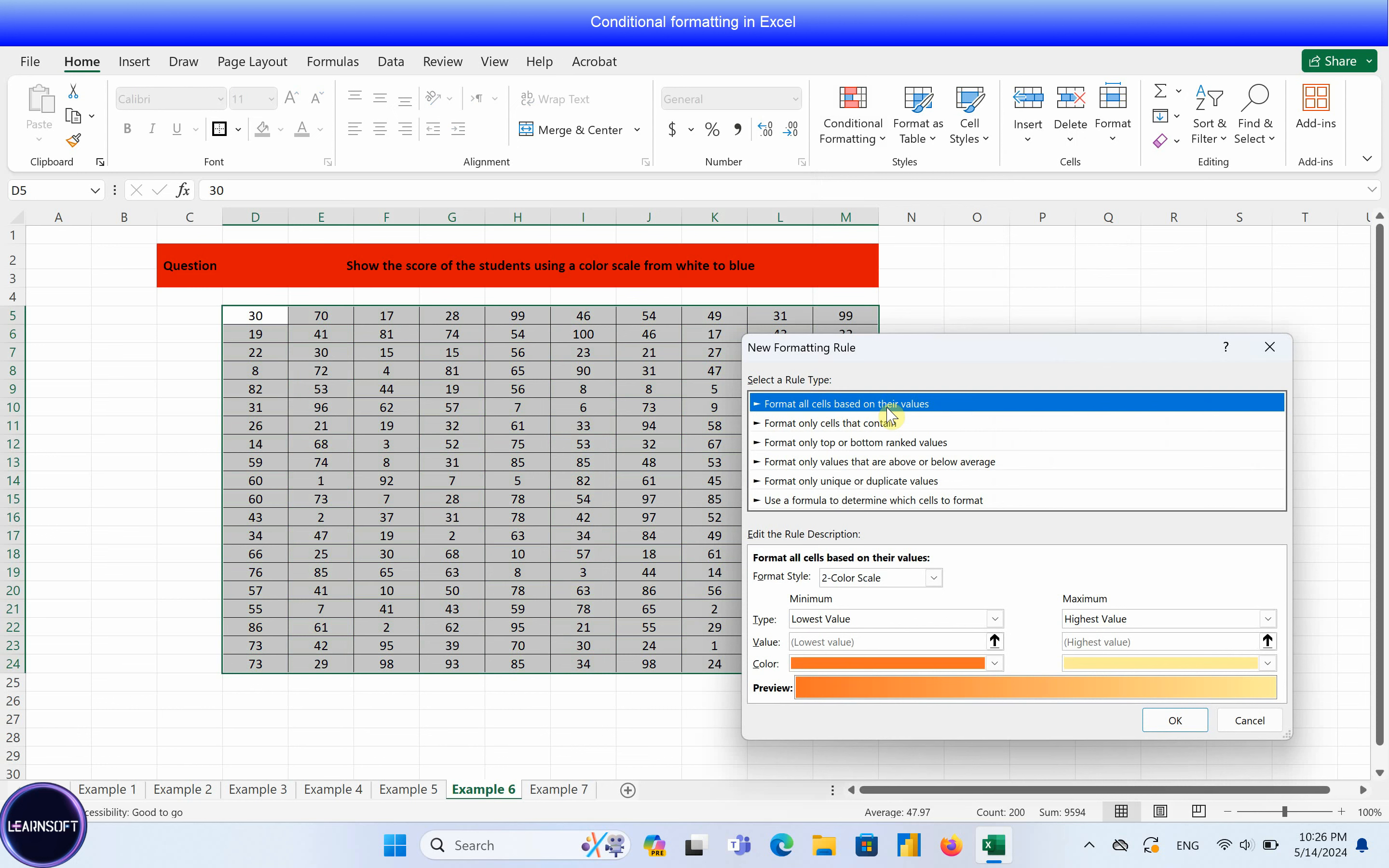
Step: Set the minimum of the 2-color scale to the lowest value with white as its color
left_click(877, 619)
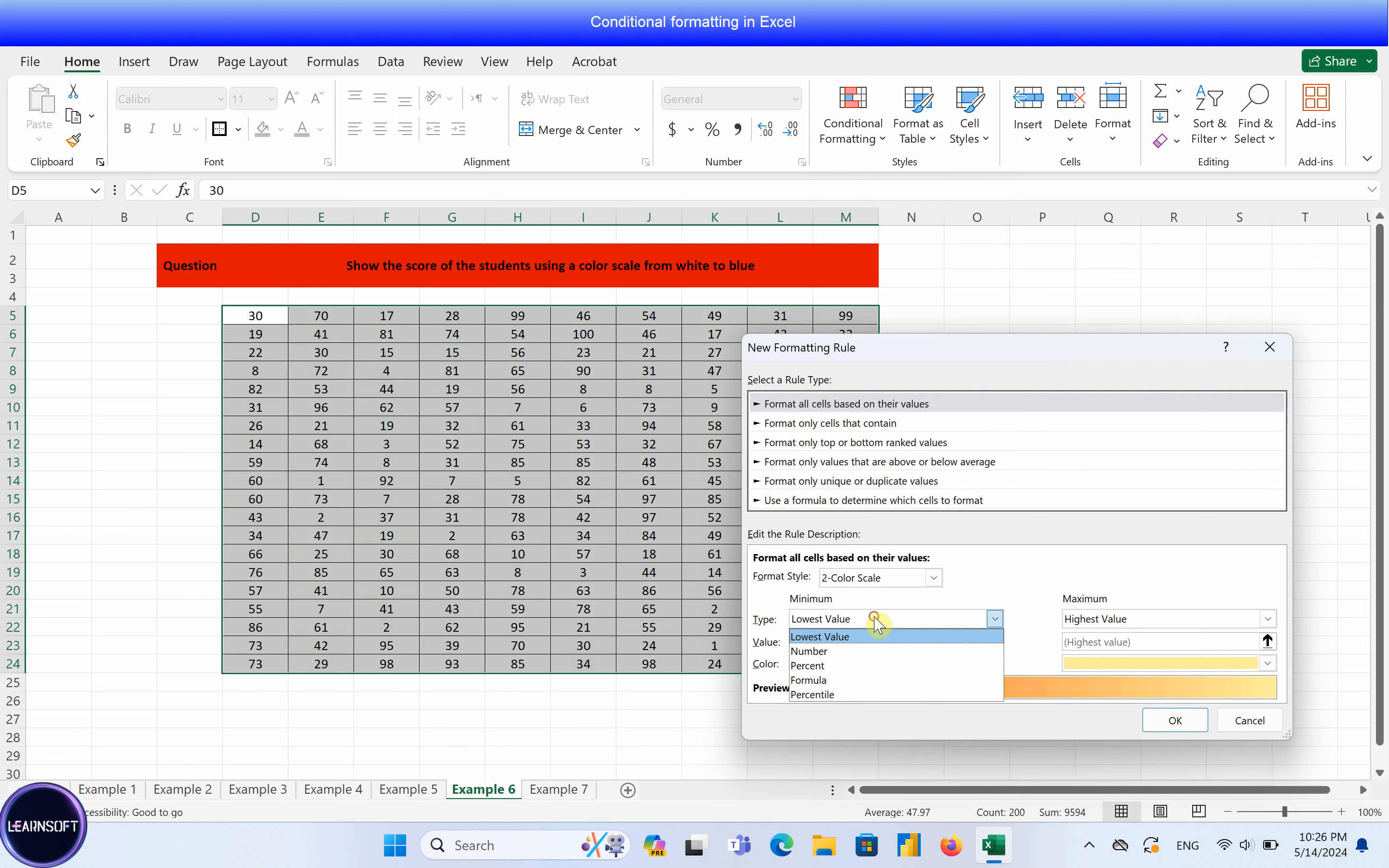
left_click(850, 637)
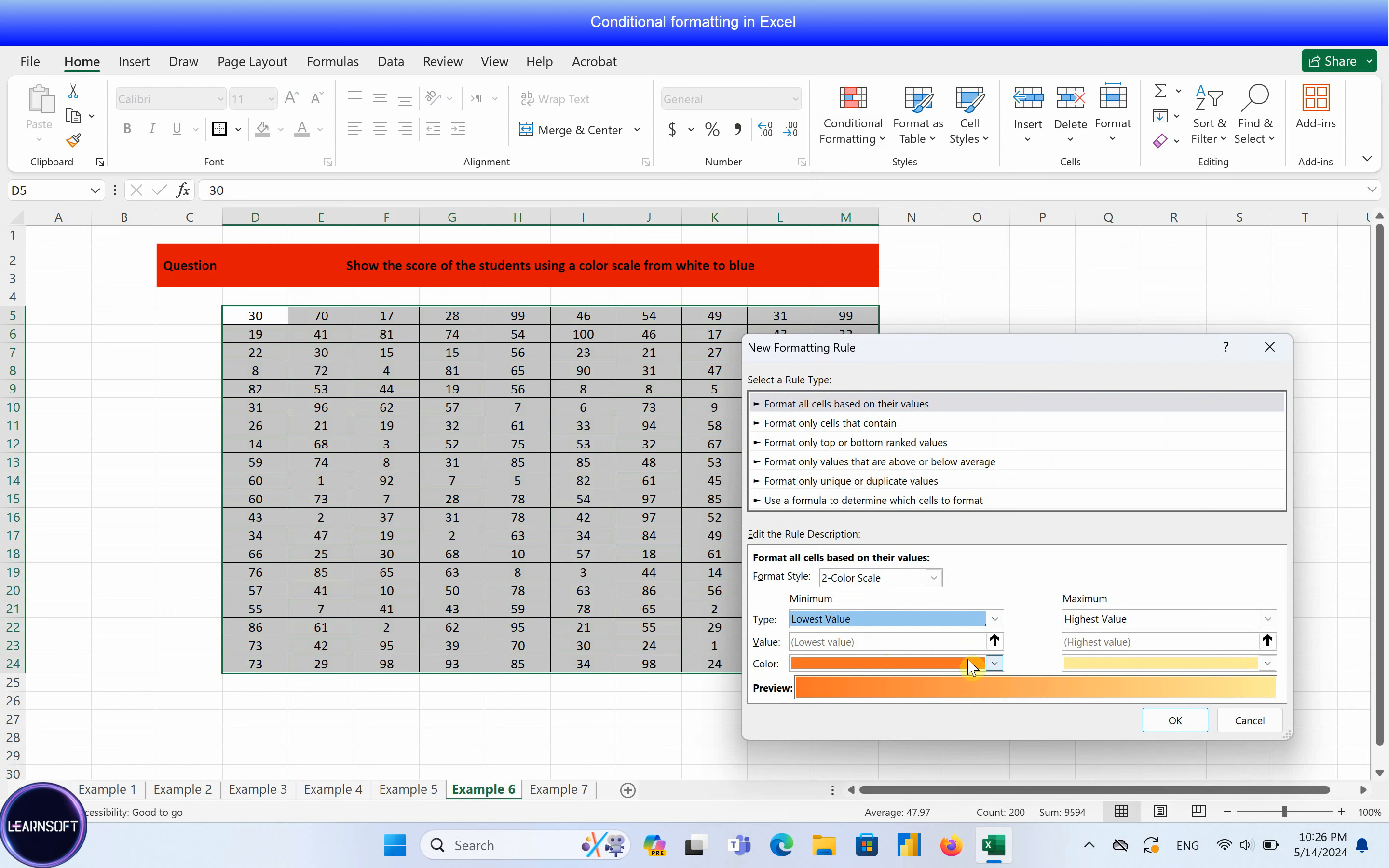
left_click(995, 664)
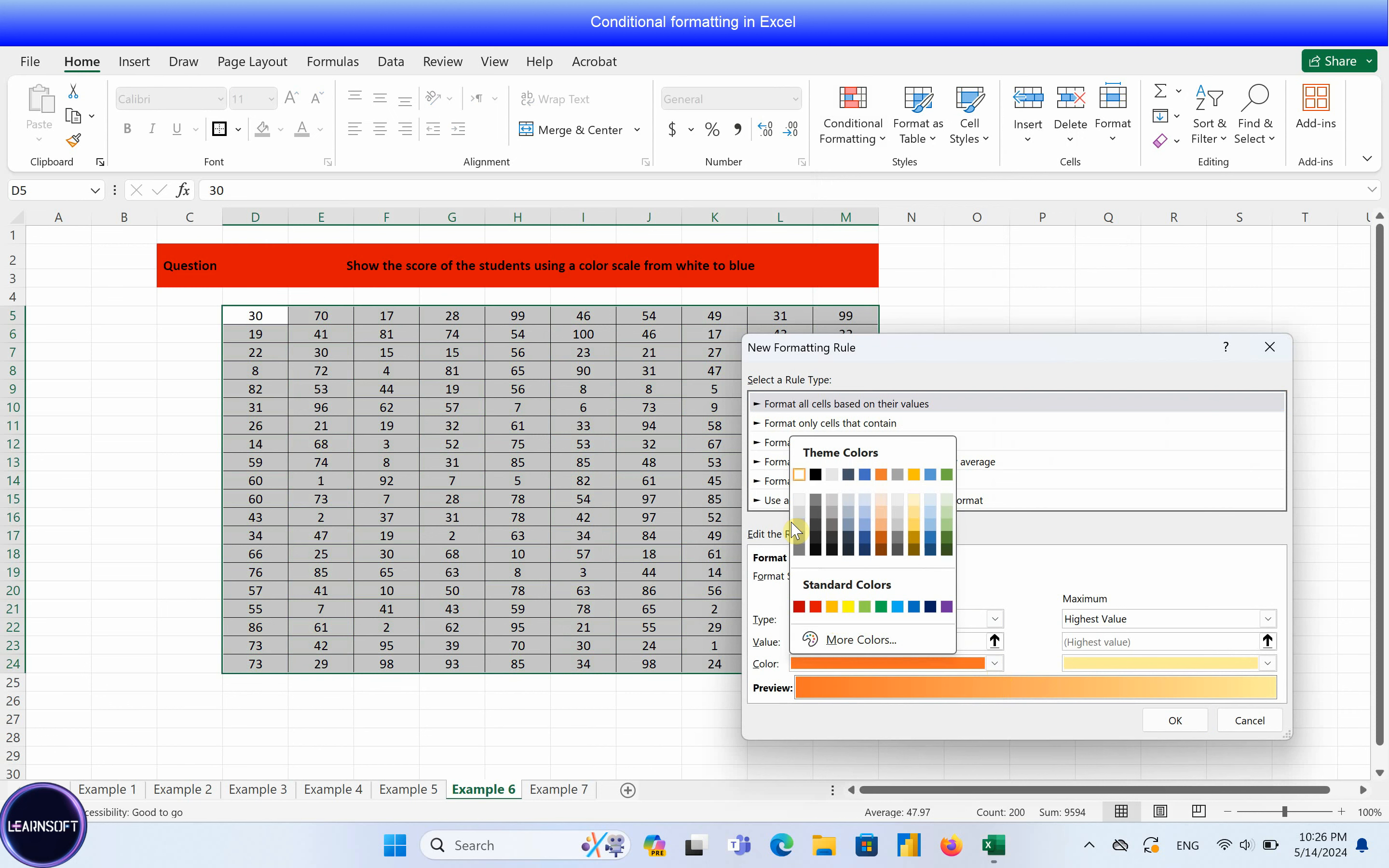
left_click(799, 474)
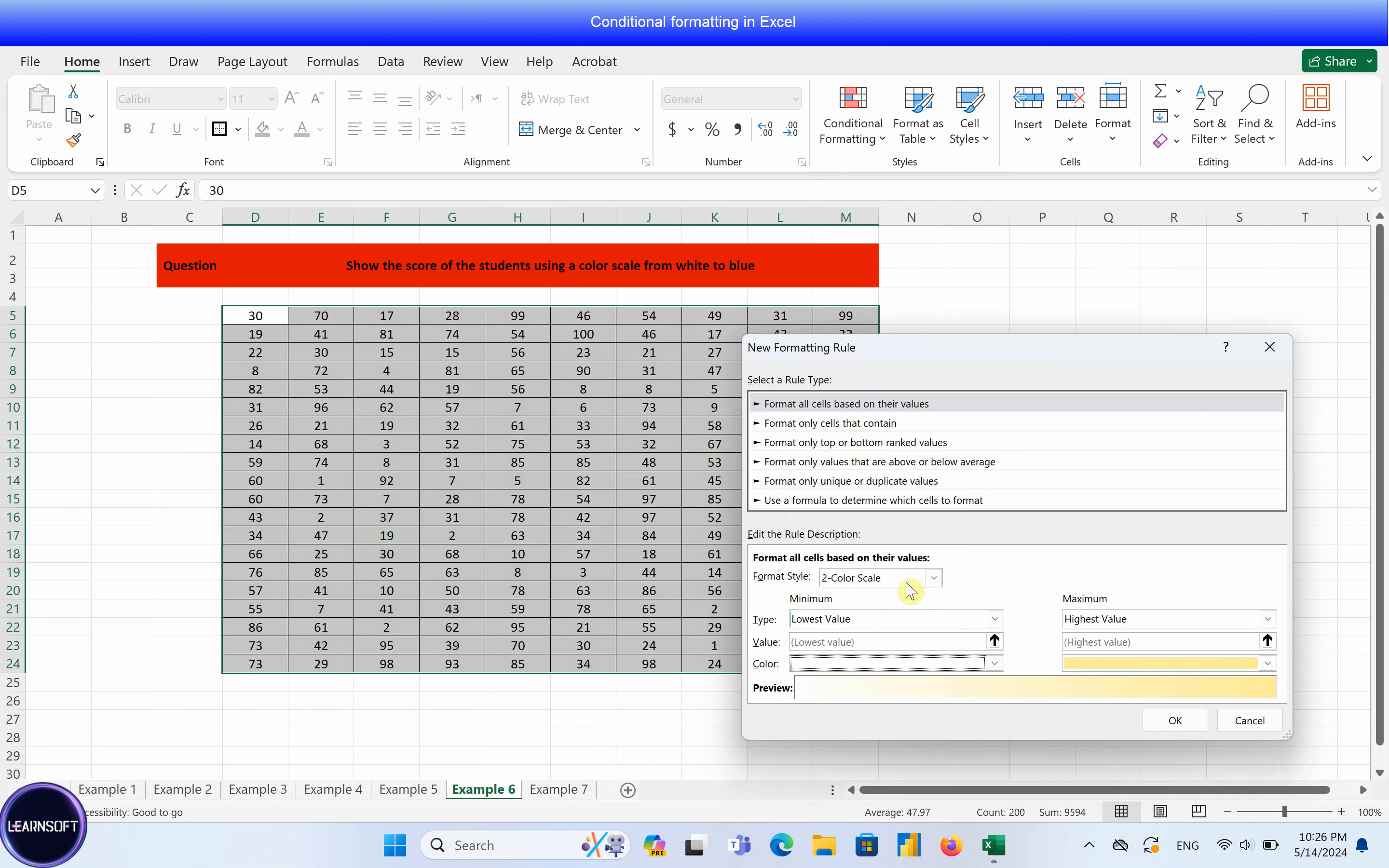
Step: Set the scale's maximum to the highest value in standard blue, apply the rule and deselect the score table
left_click(1127, 620)
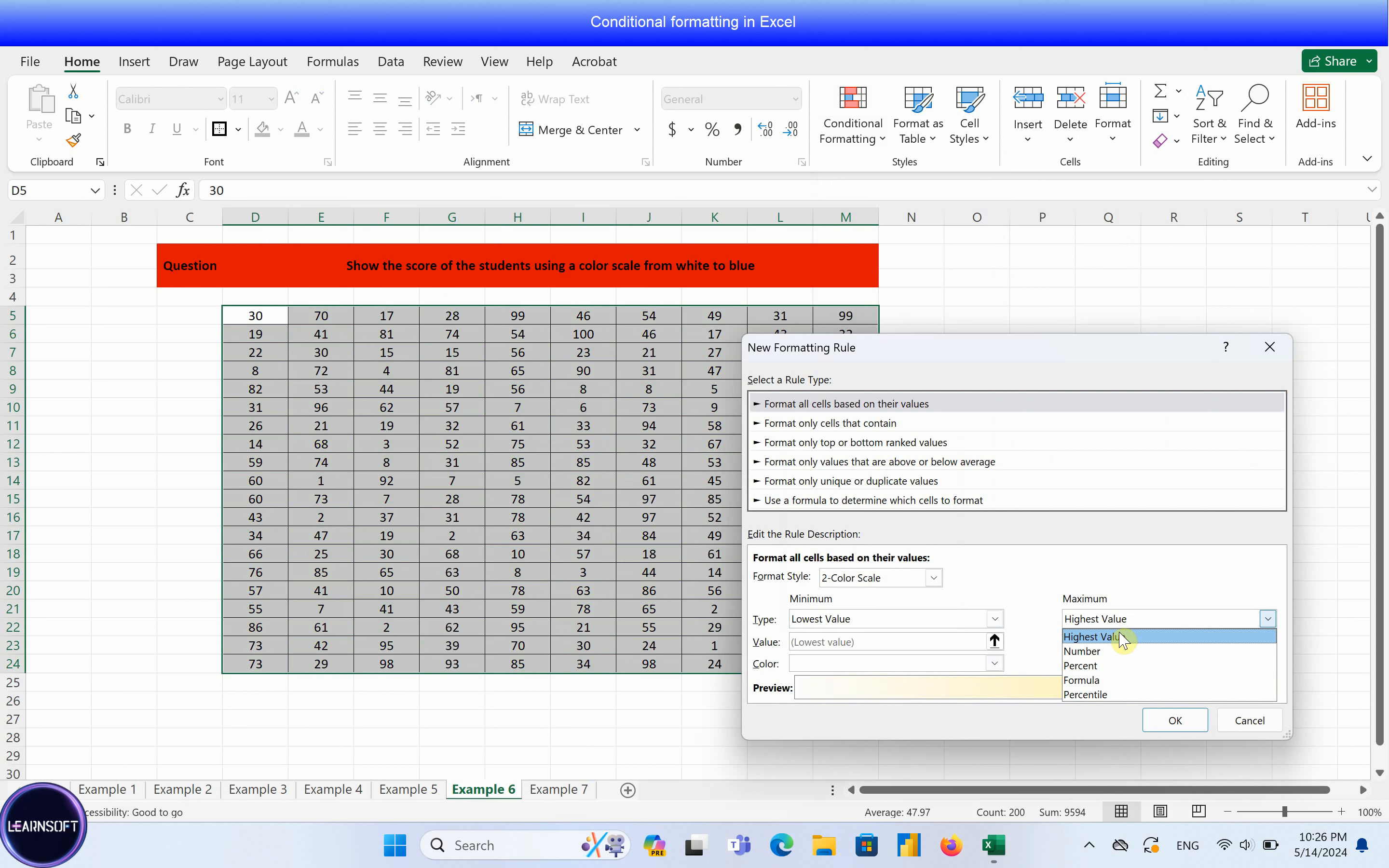
left_click(1123, 640)
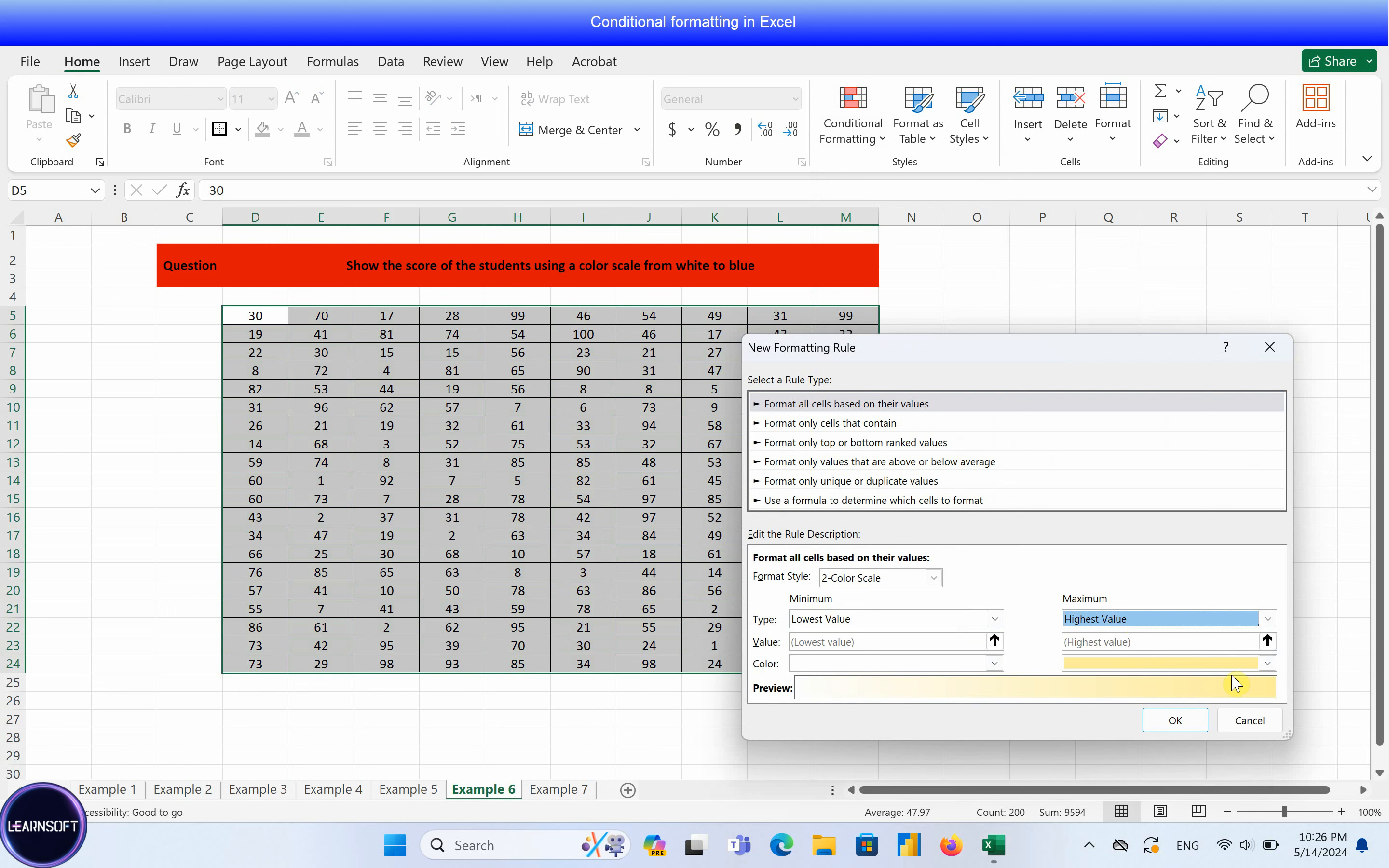
left_click(1266, 664)
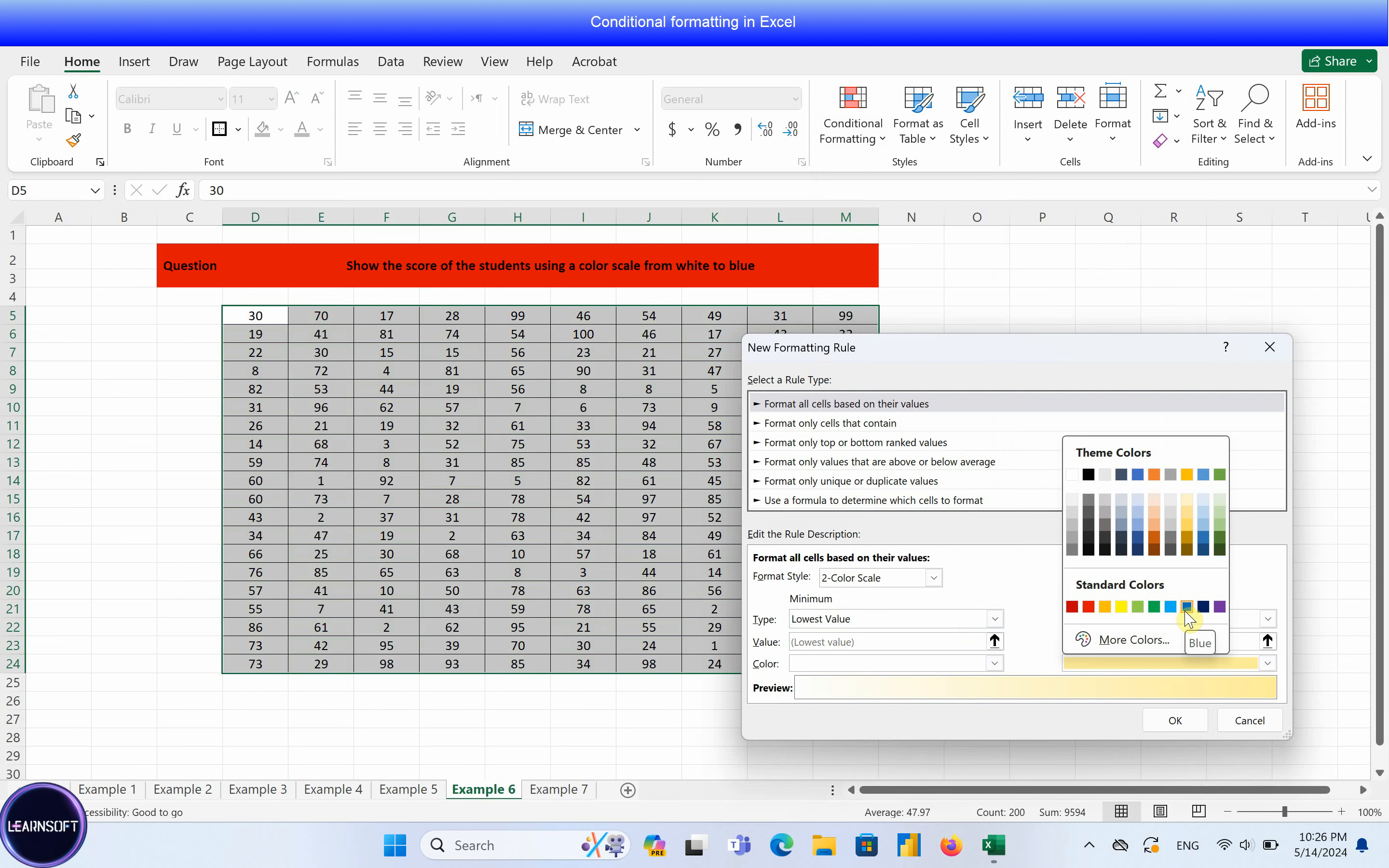
left_click(1186, 609)
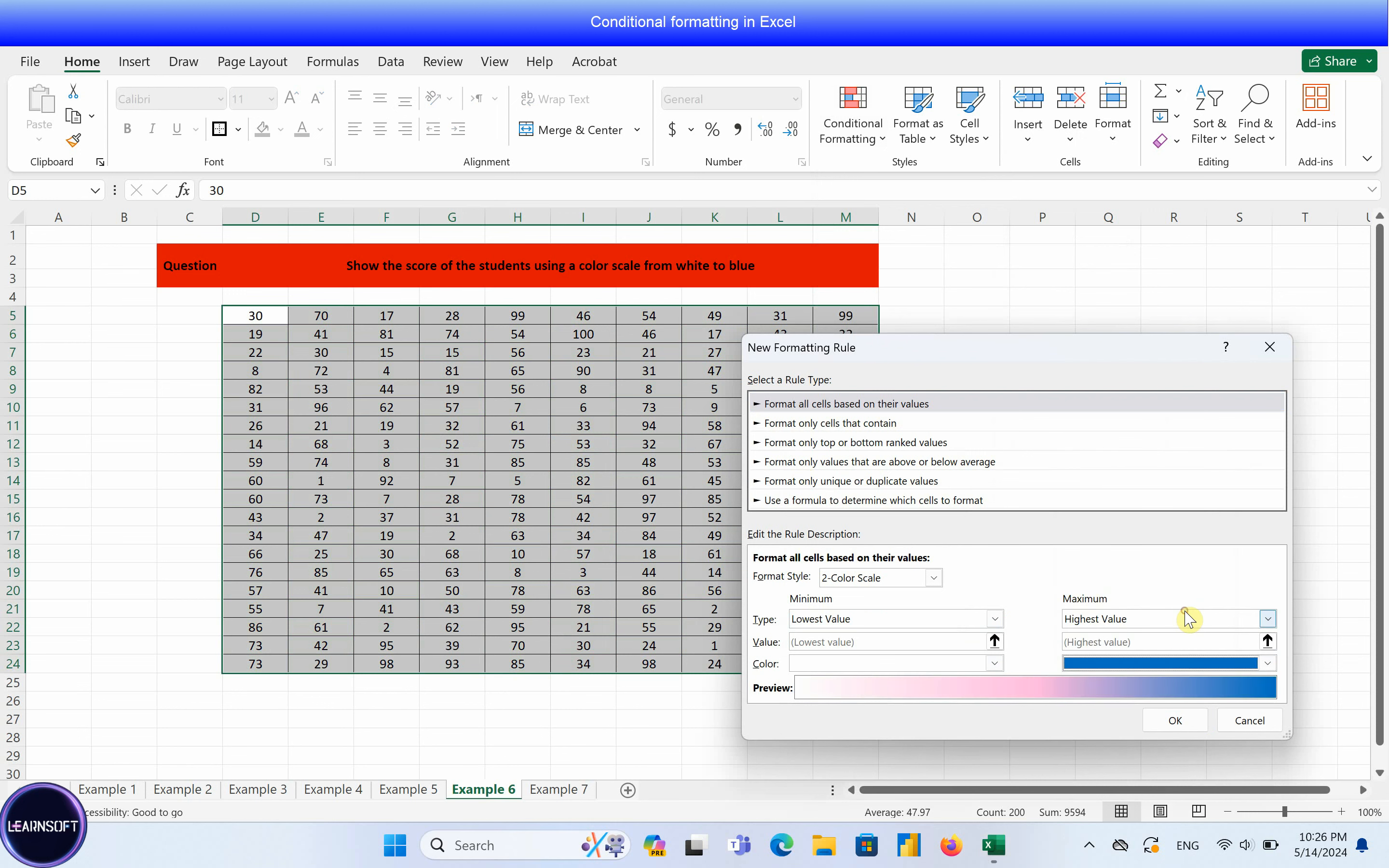
left_click(1166, 723)
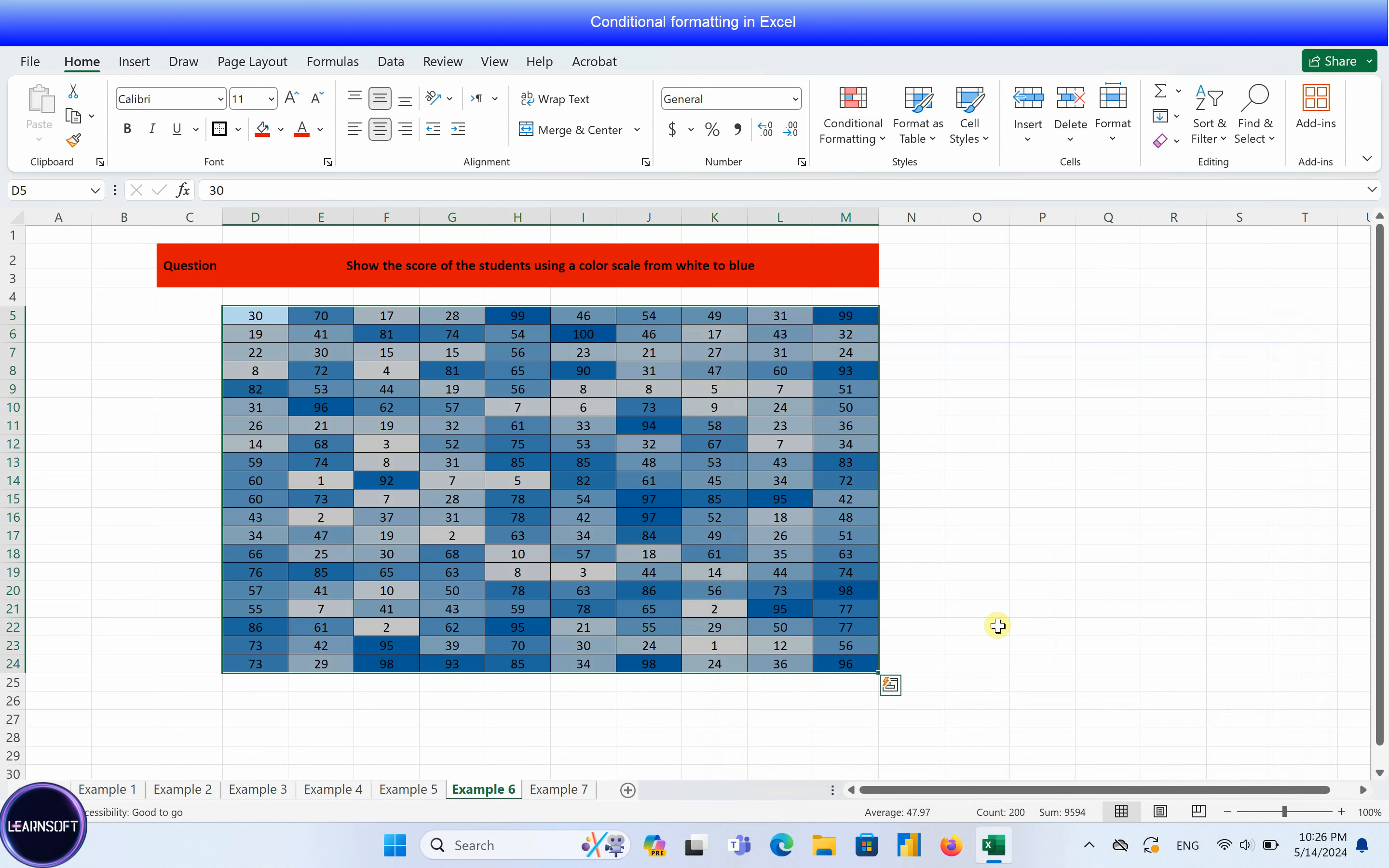
left_click(859, 661)
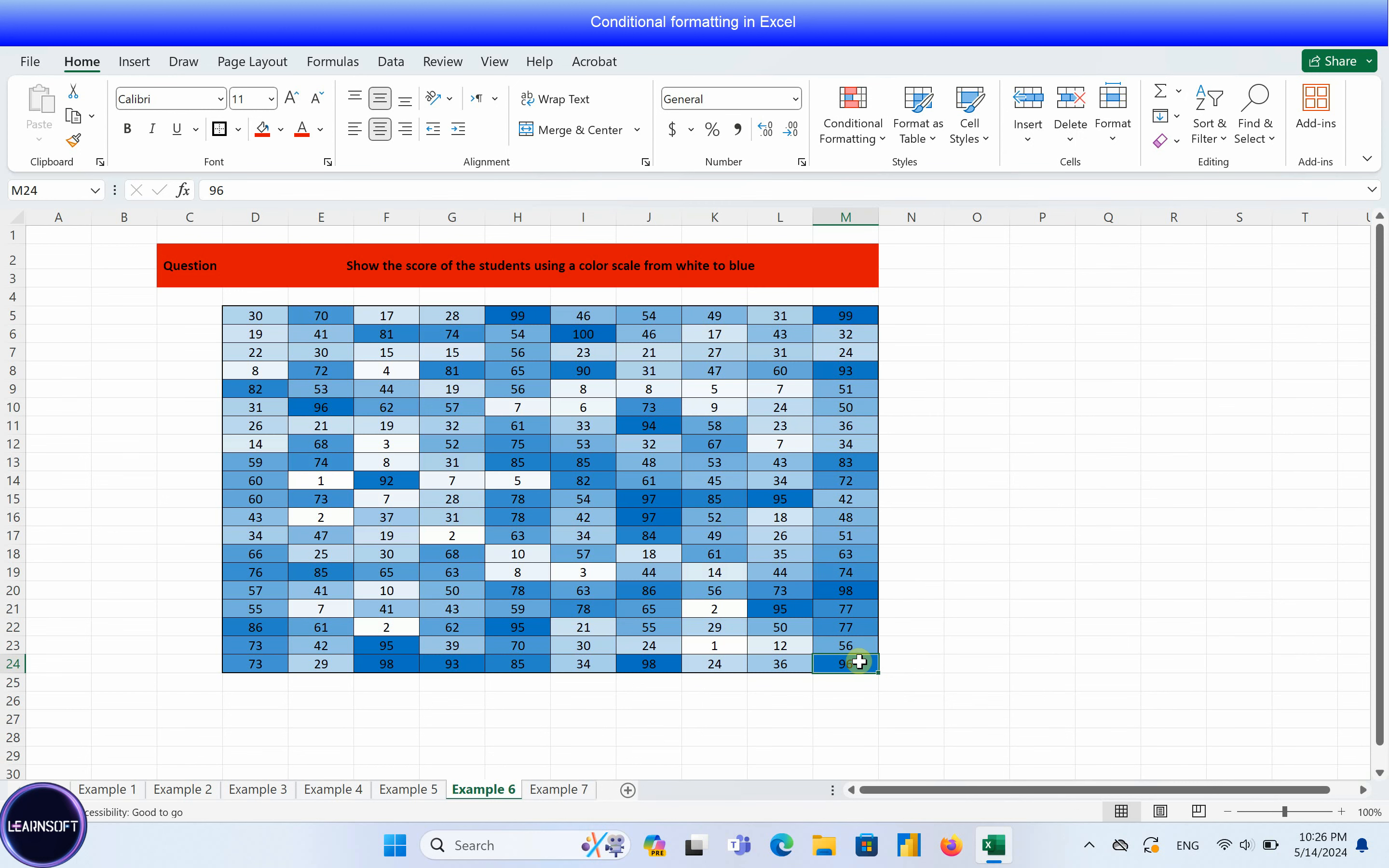
Step: On the Example 7 sheet, apply the blue signal-bar icon set with four ratings to the scores in D5:M24 and deselect the table
left_click(941, 672)
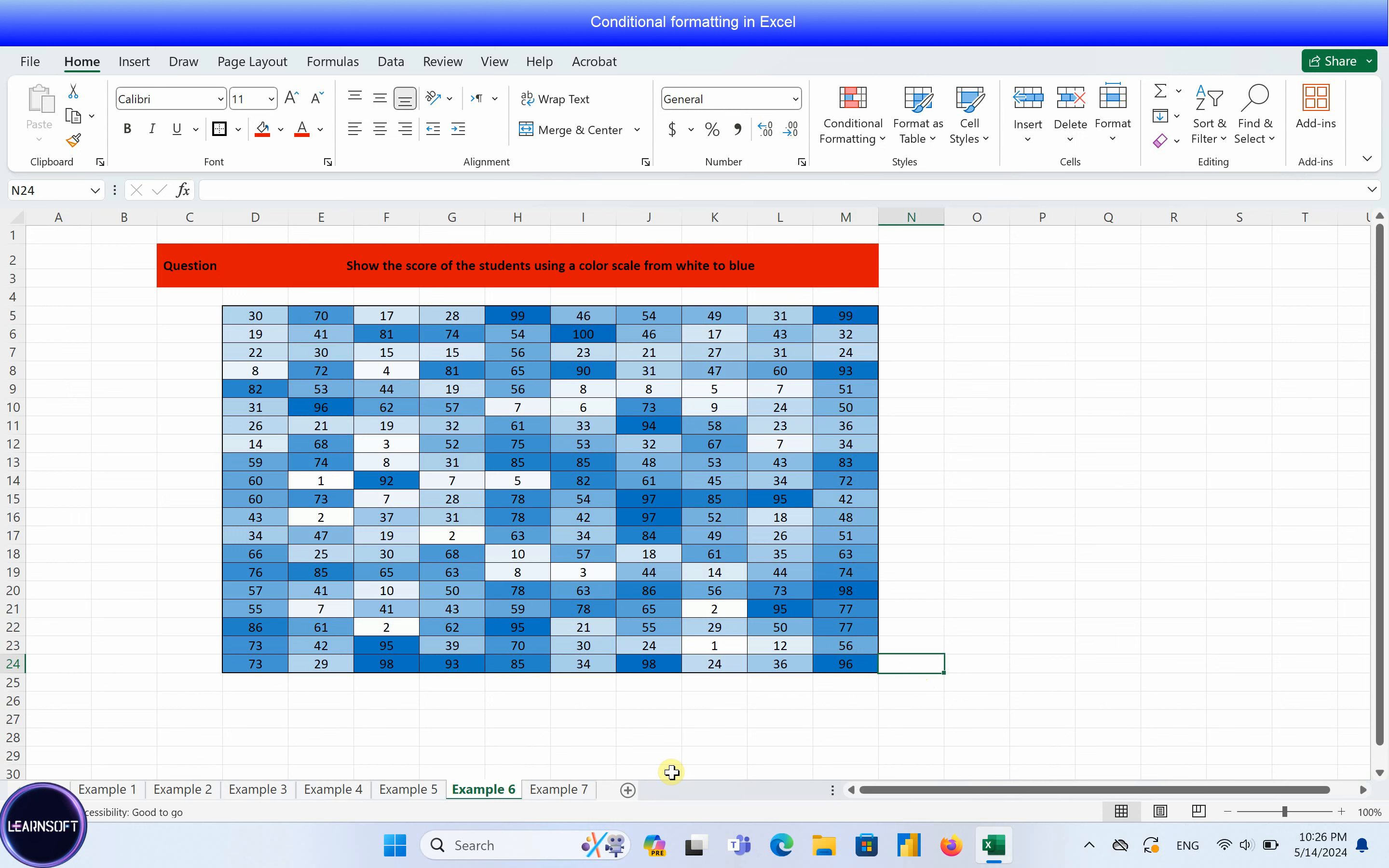
left_click(576, 792)
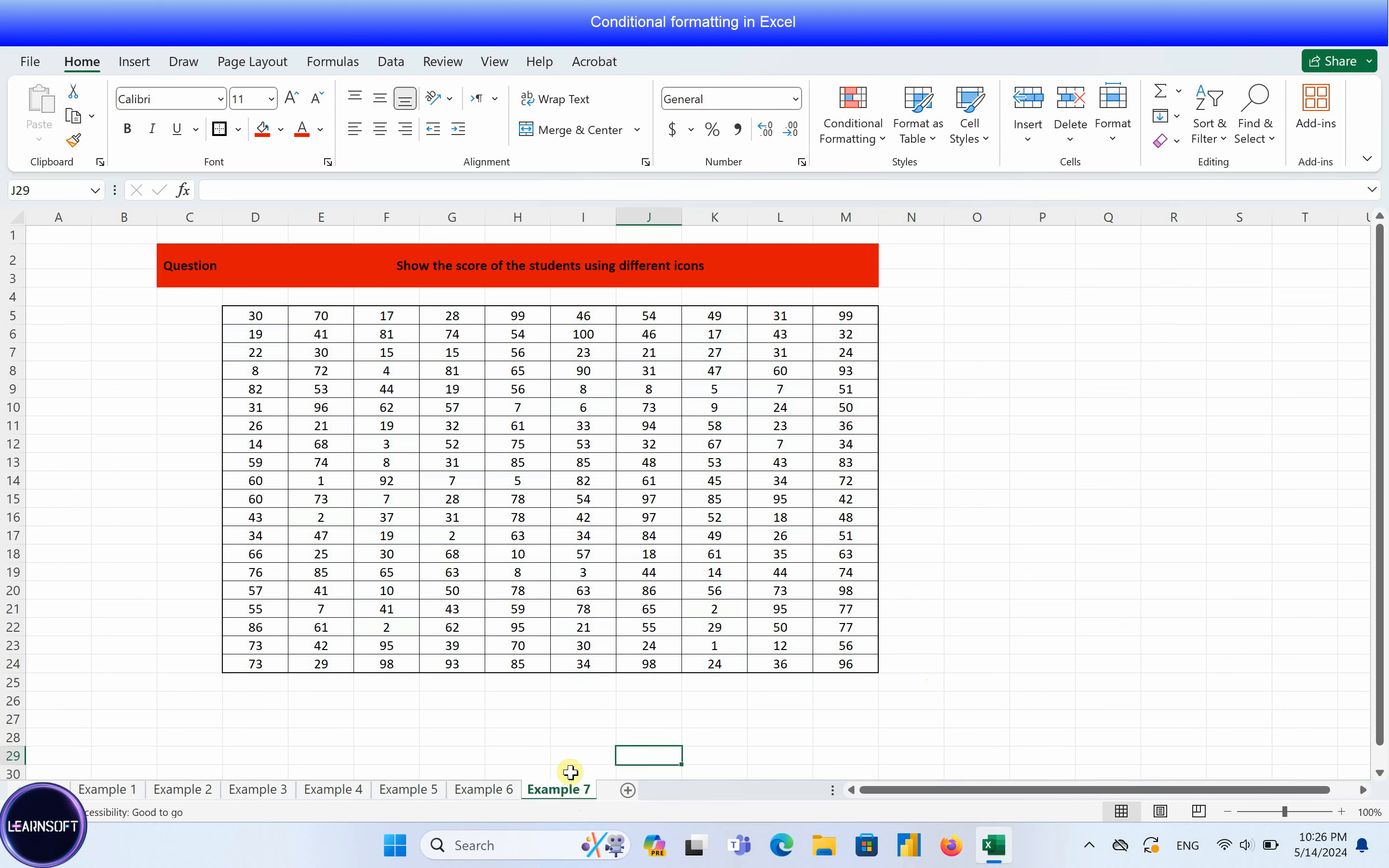
left_click(510, 272)
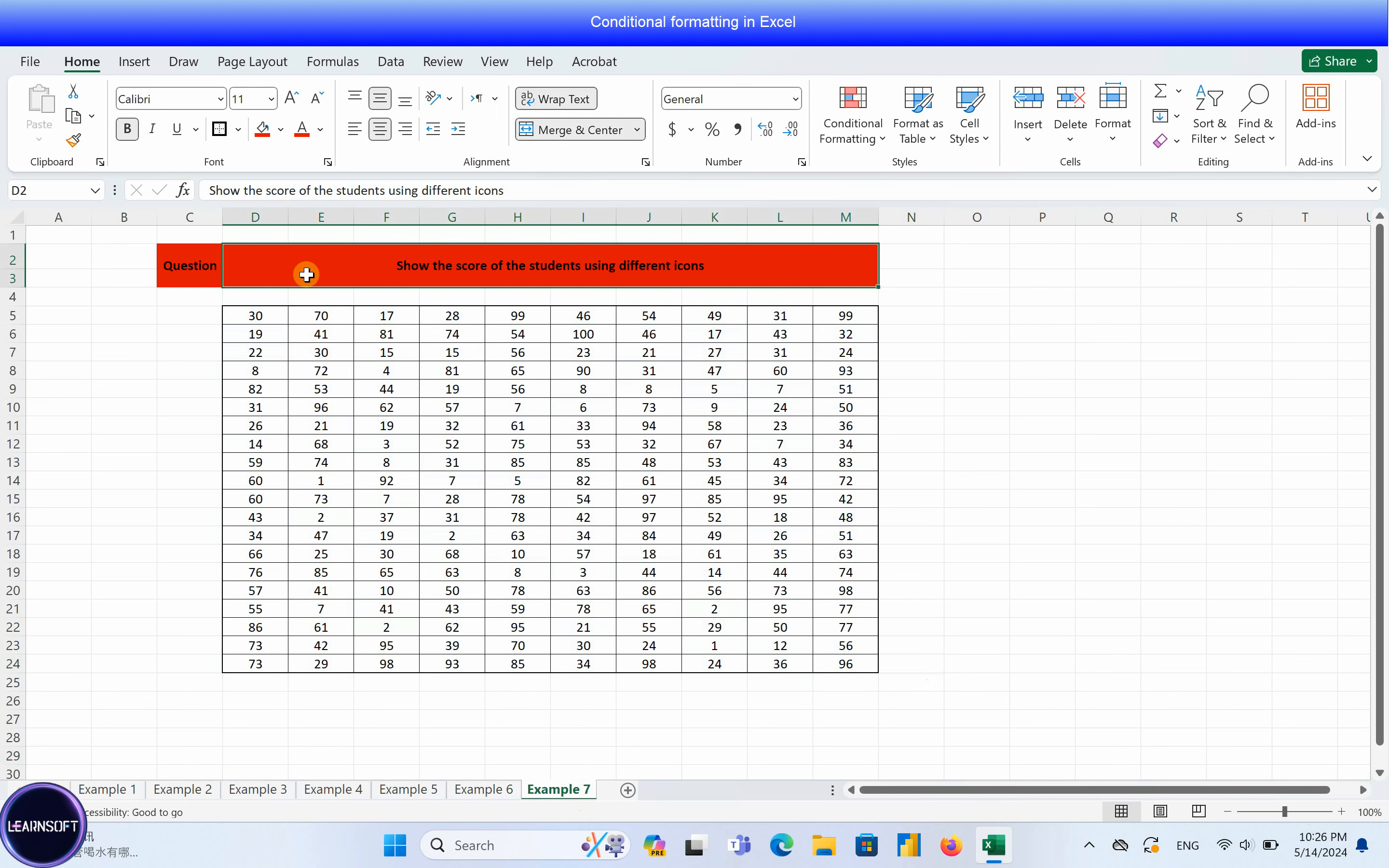
left_click(268, 314)
left_click_drag(267, 314, 821, 657)
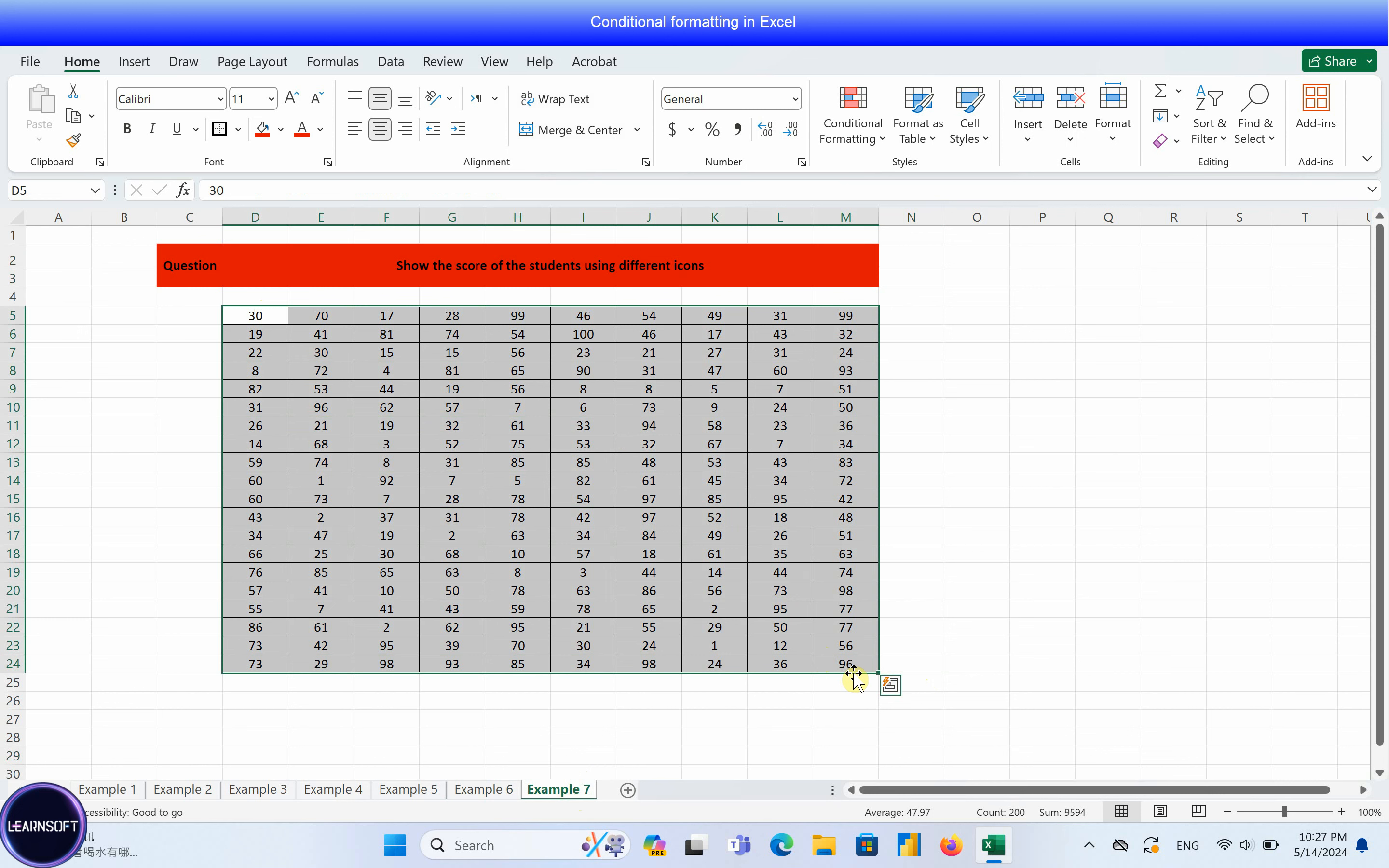
left_click(868, 144)
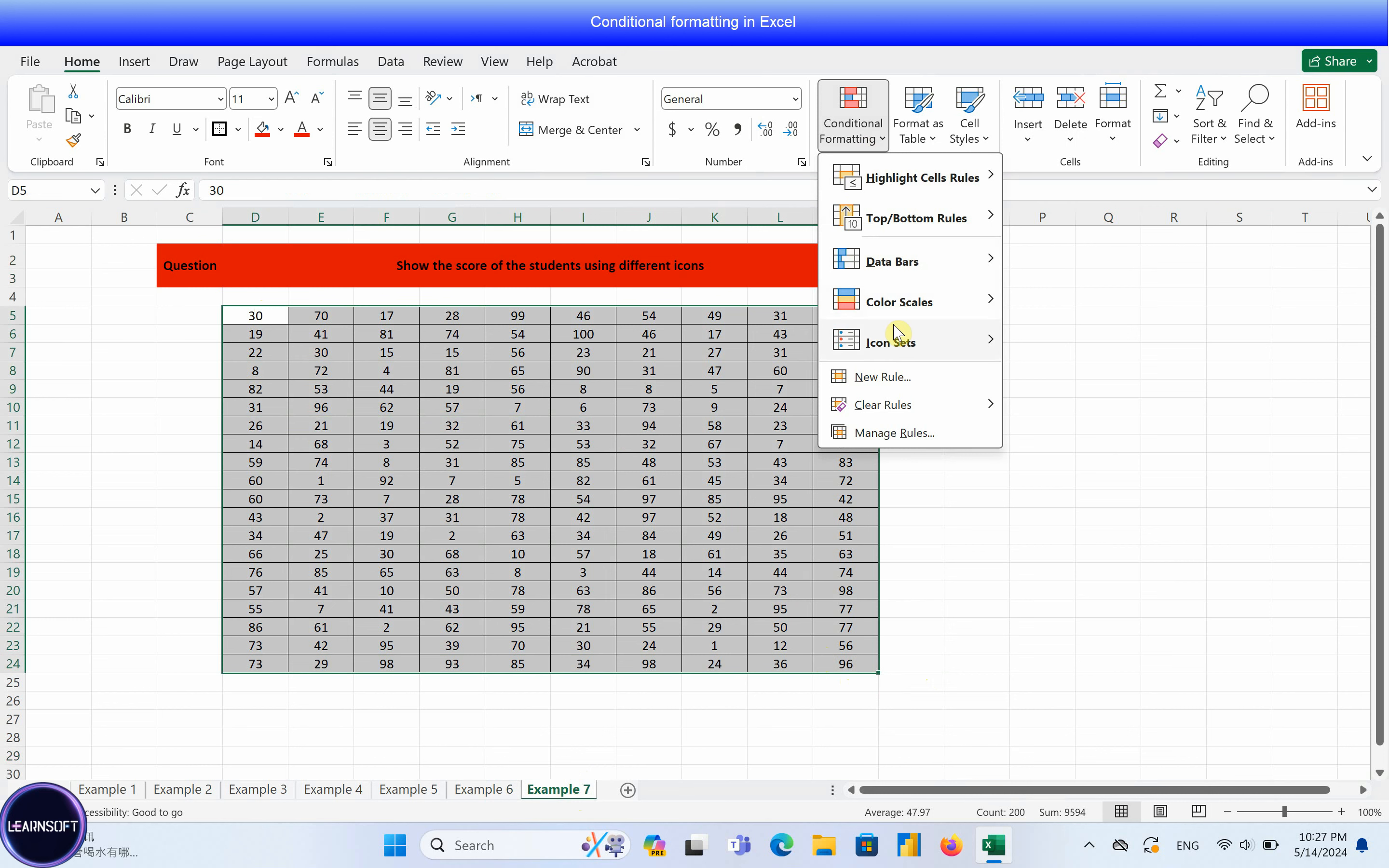
mouse_move(896, 347)
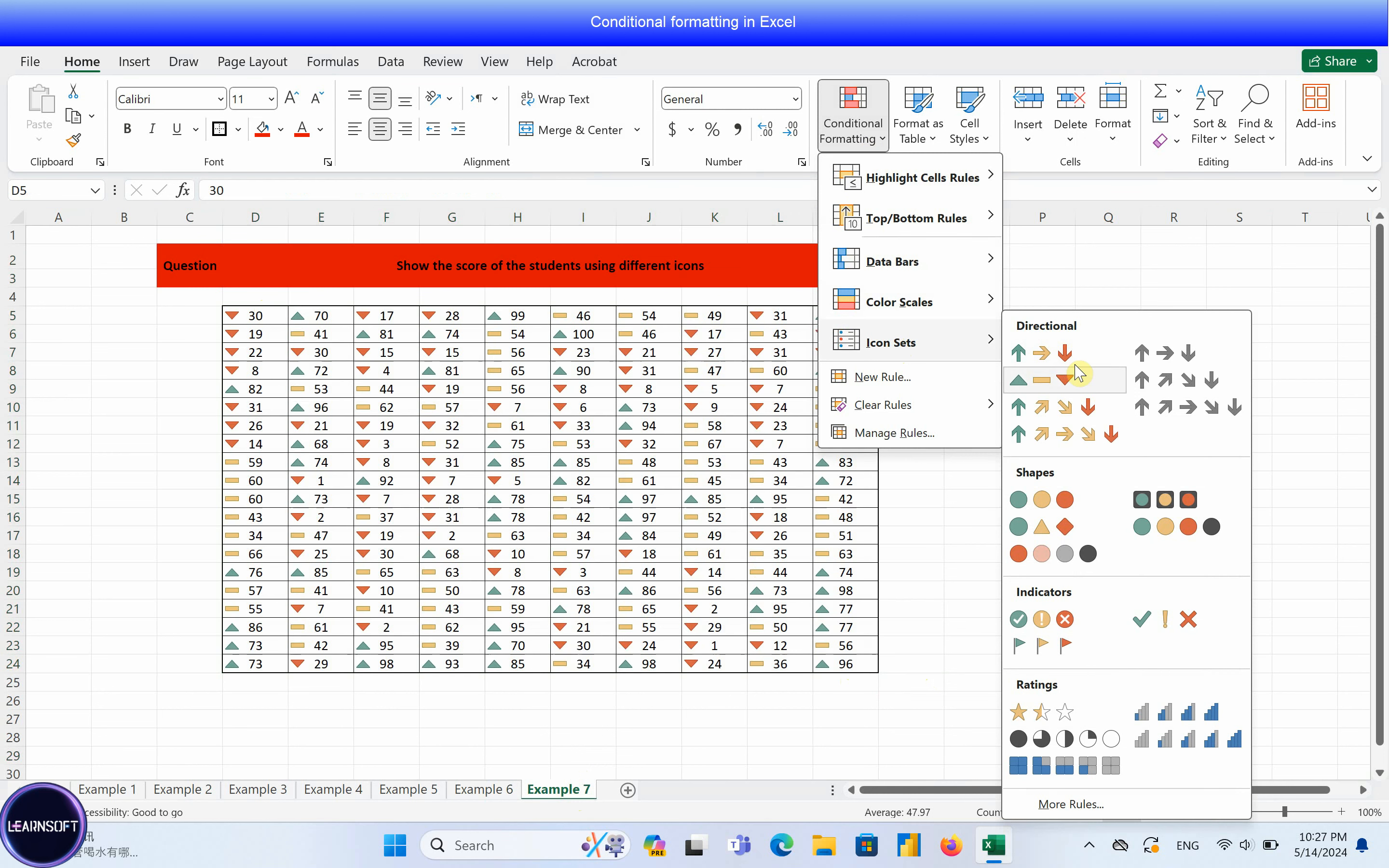
left_click(1162, 719)
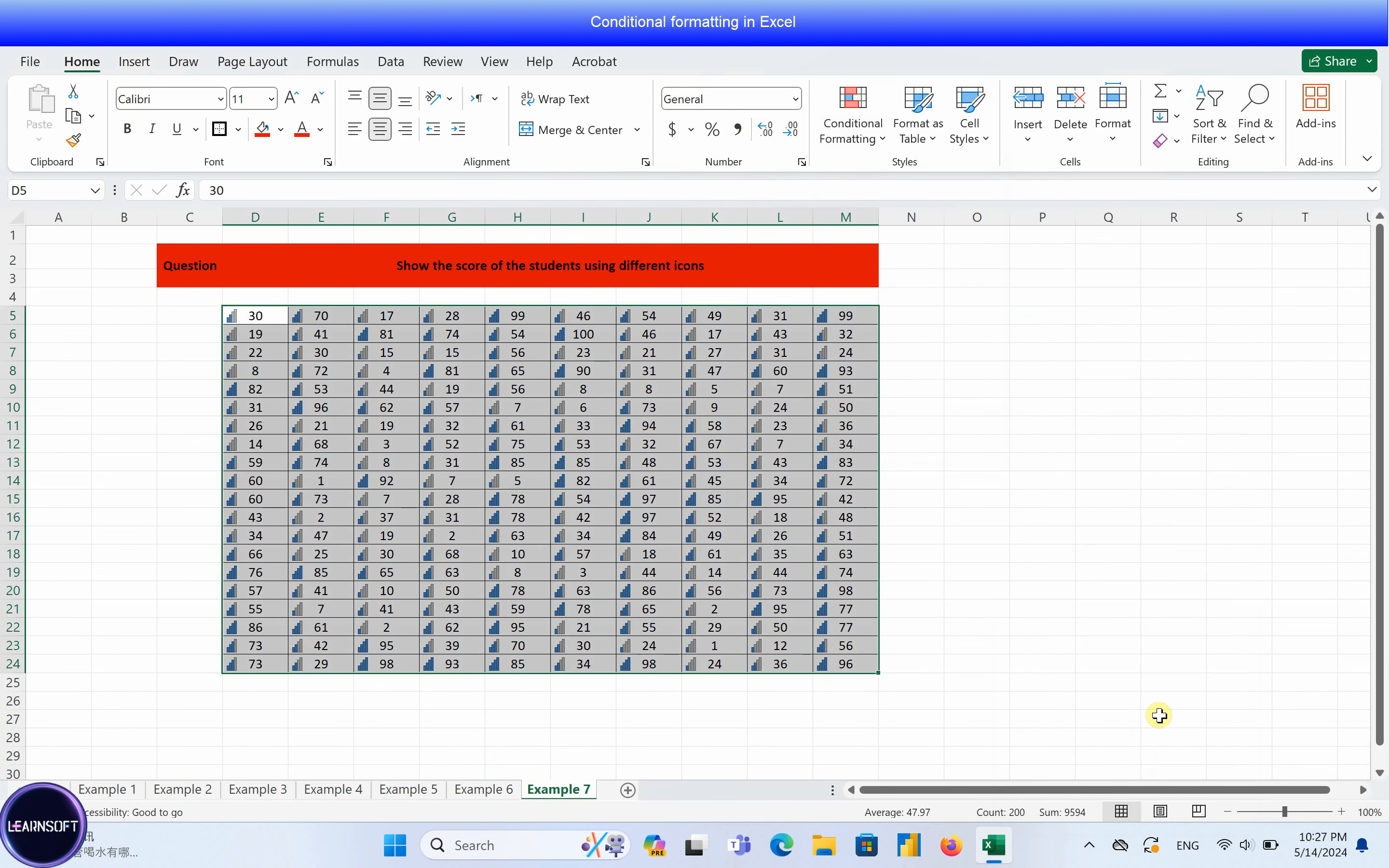
left_click(957, 559)
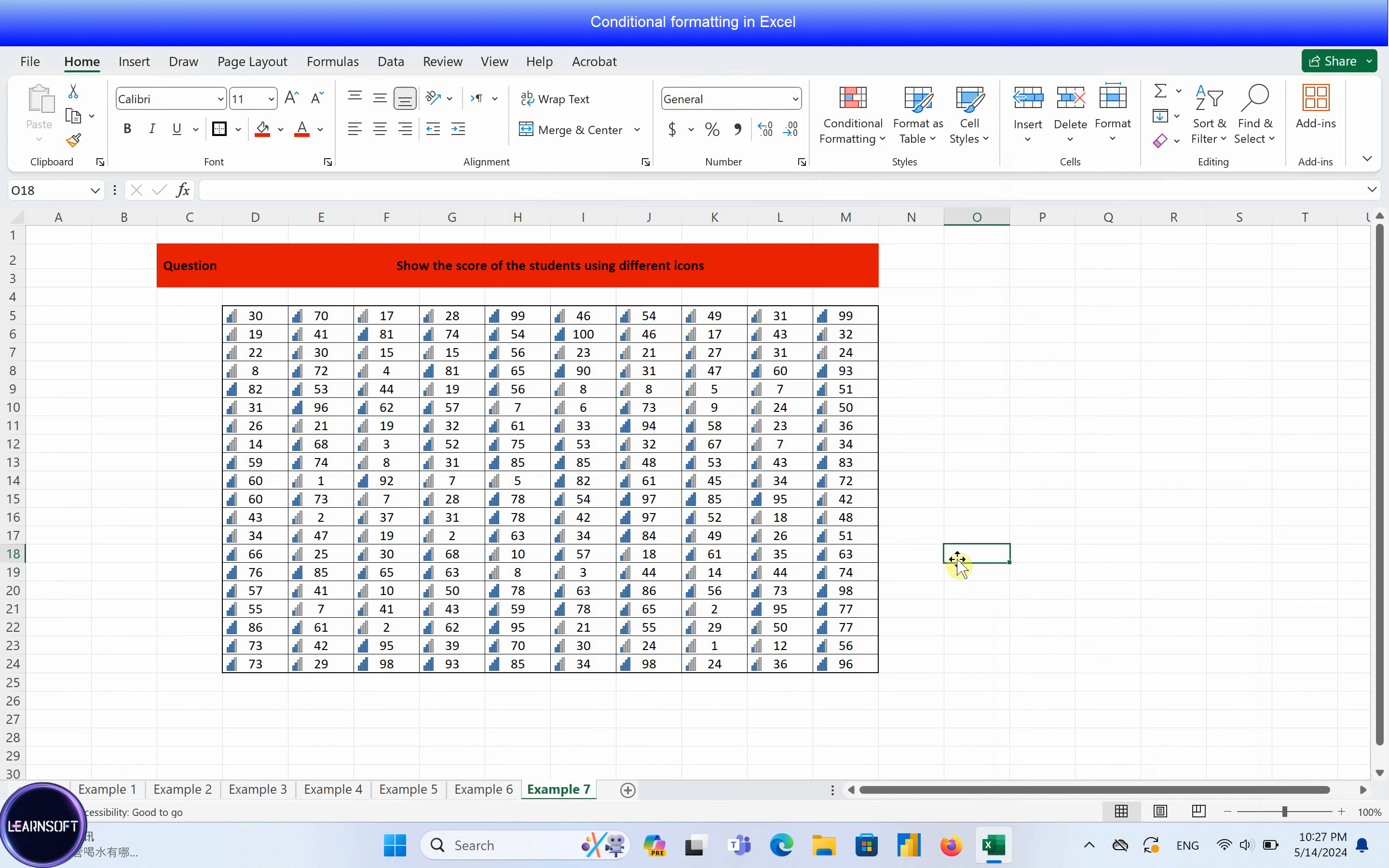
Step: Inspect the rating icons of the scores in cells M20 and K23, ending on an empty cell beside the table
left_click(819, 590)
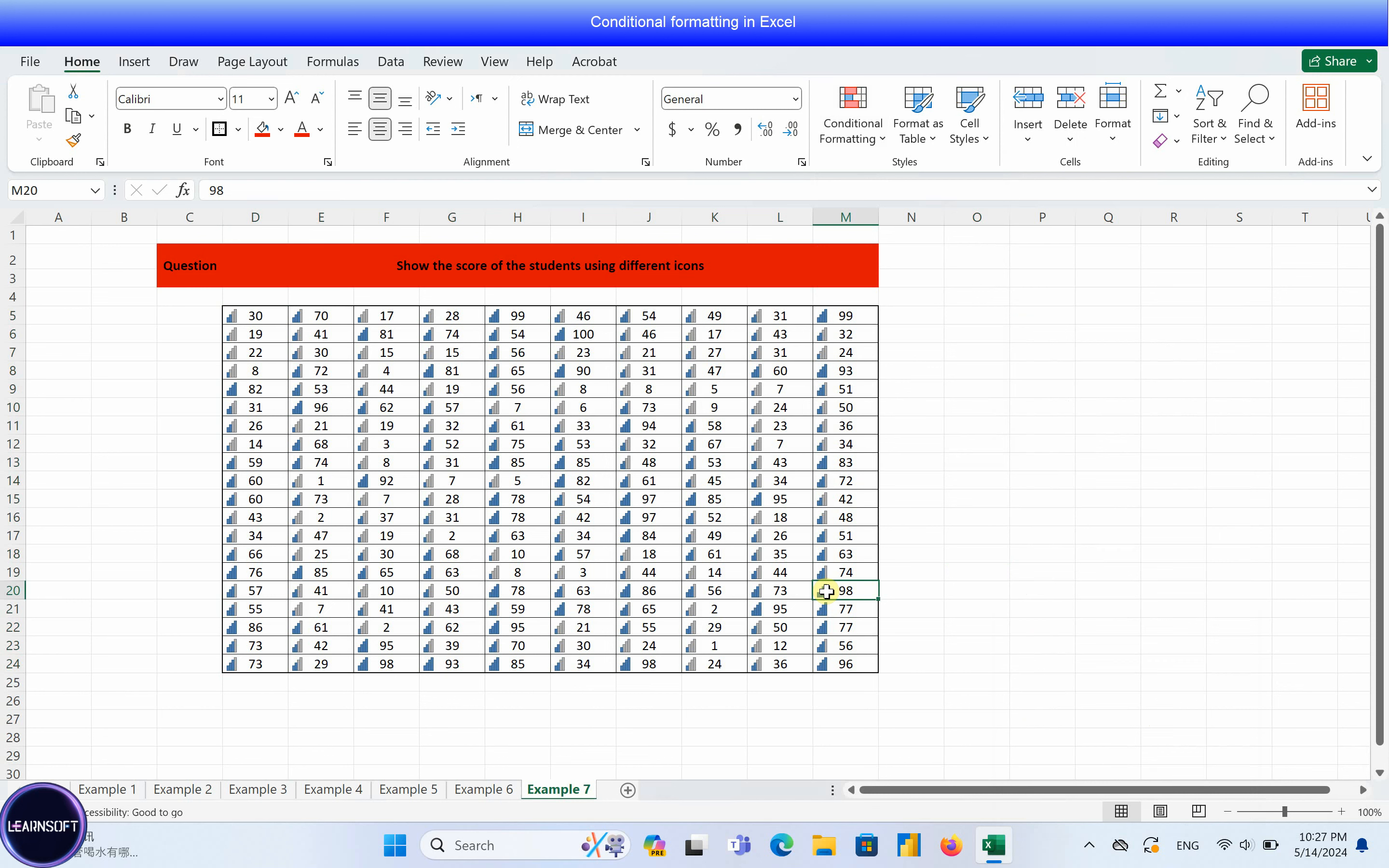
left_click(716, 645)
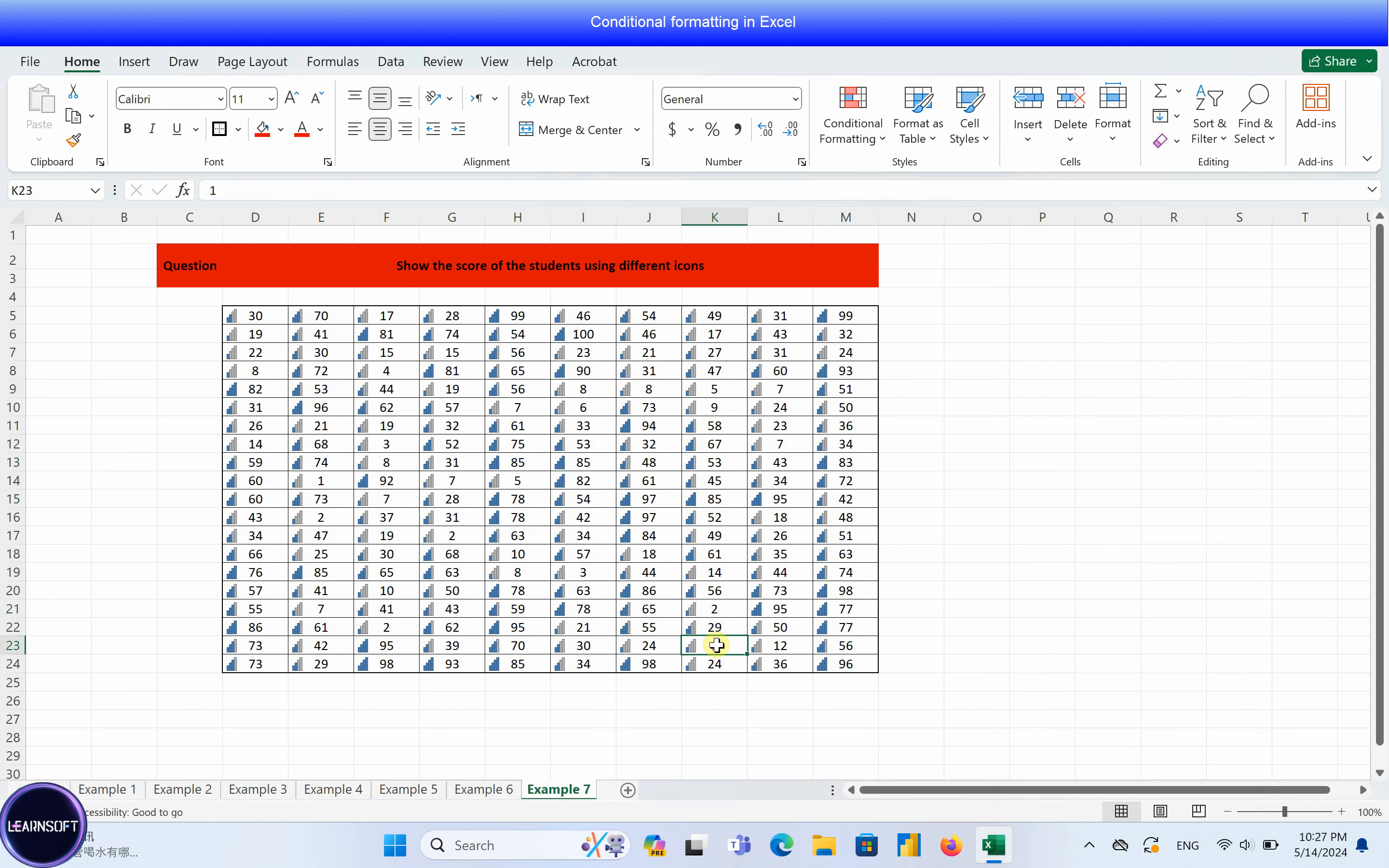
left_click(927, 600)
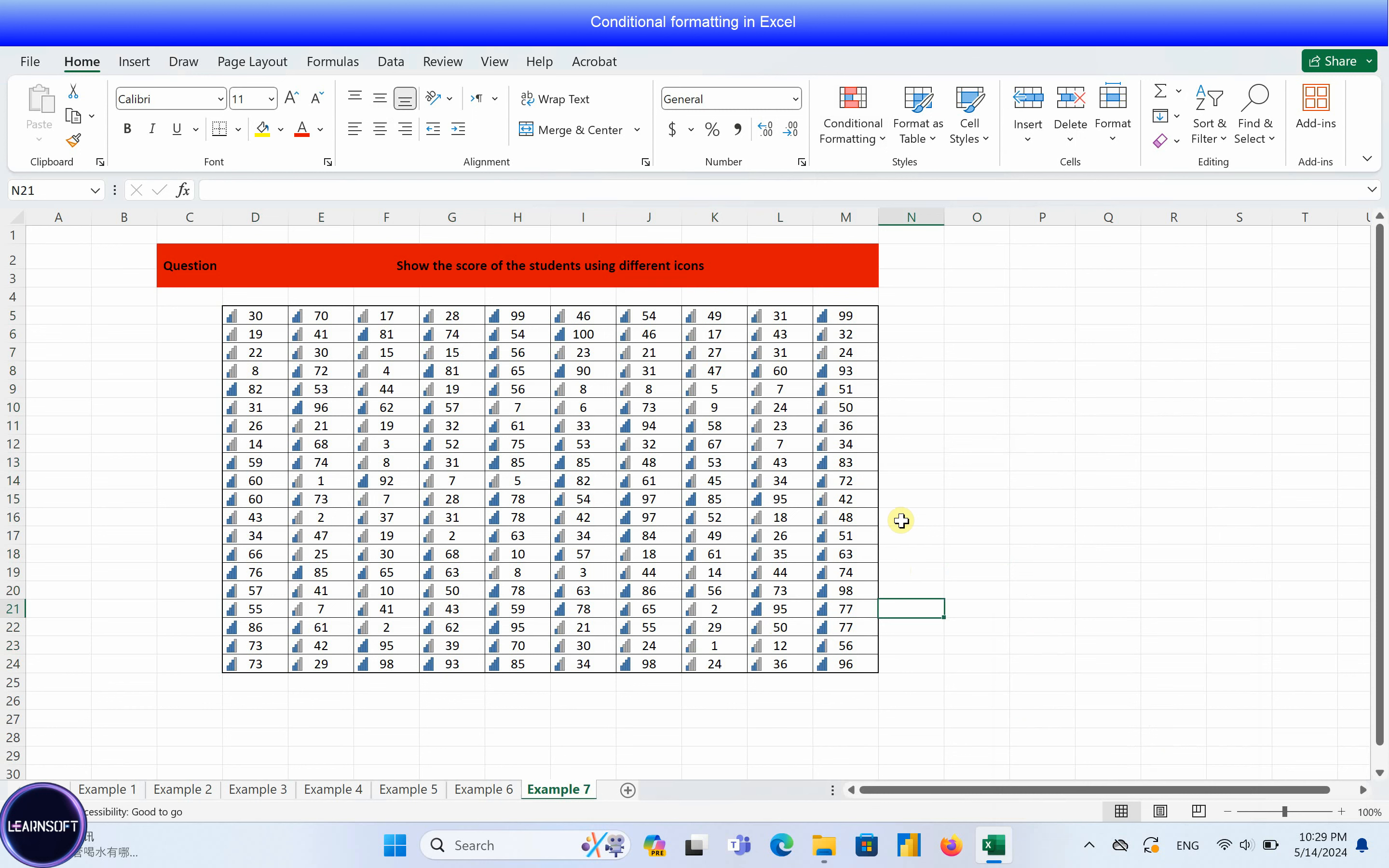
Step: Open the options for clearing conditional formatting rules on the Example 7 sheet
left_click(863, 141)
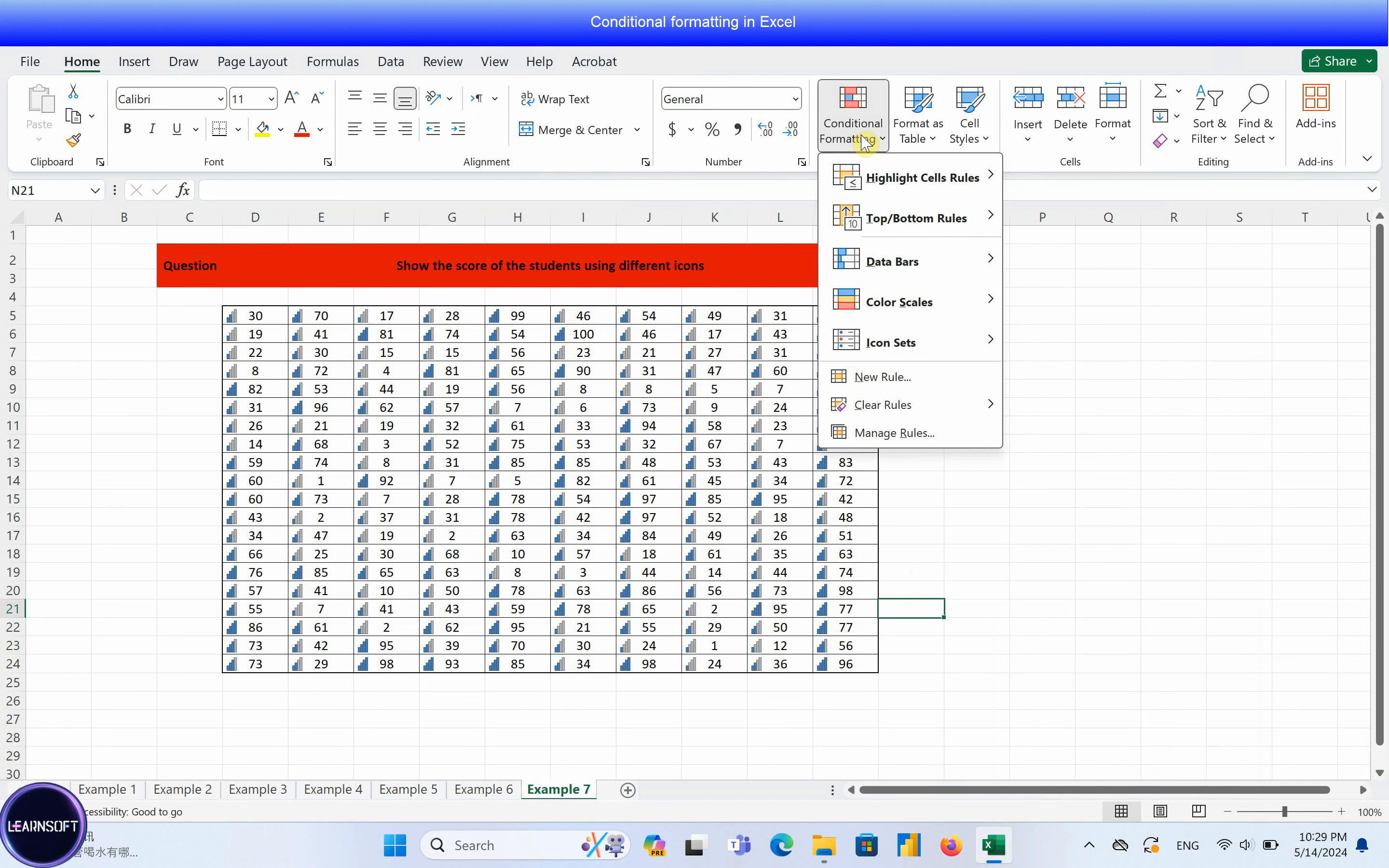
mouse_move(870, 409)
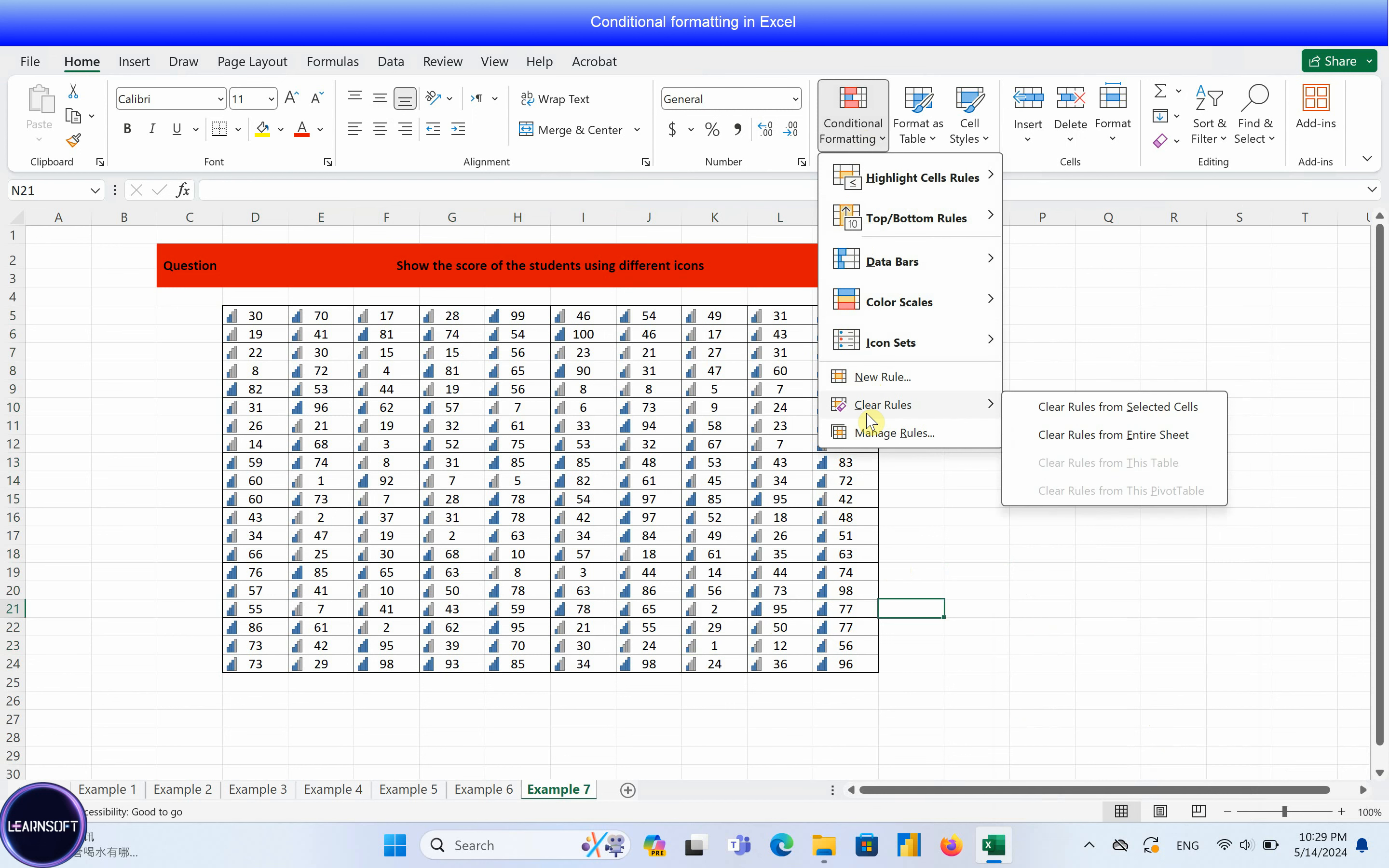